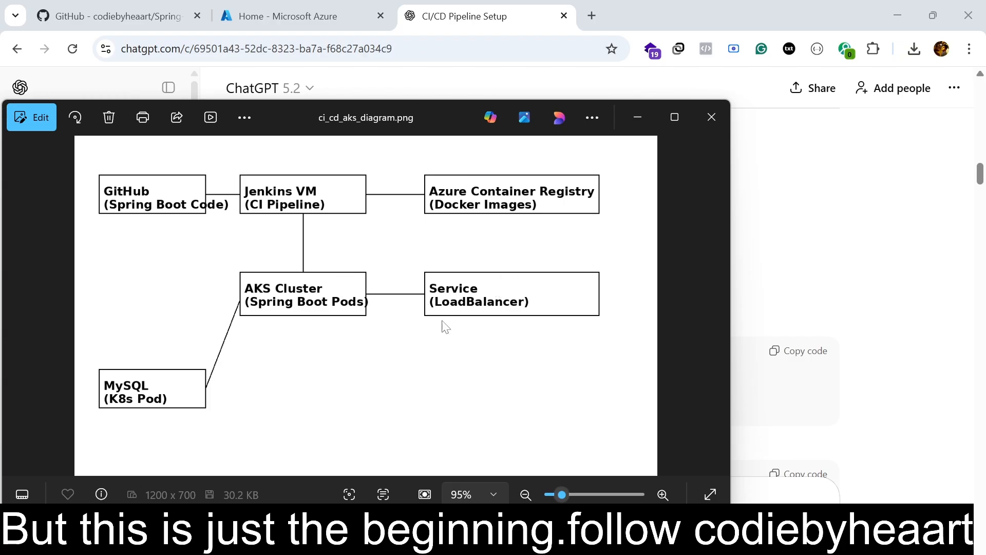
# Return to the ChatGPT guide behind the pipeline diagram and review the Step 2 Jenkins VM tools and Docker permission commands.
pyautogui.moveTo(146, 211); pyautogui.dragTo(107, 199)
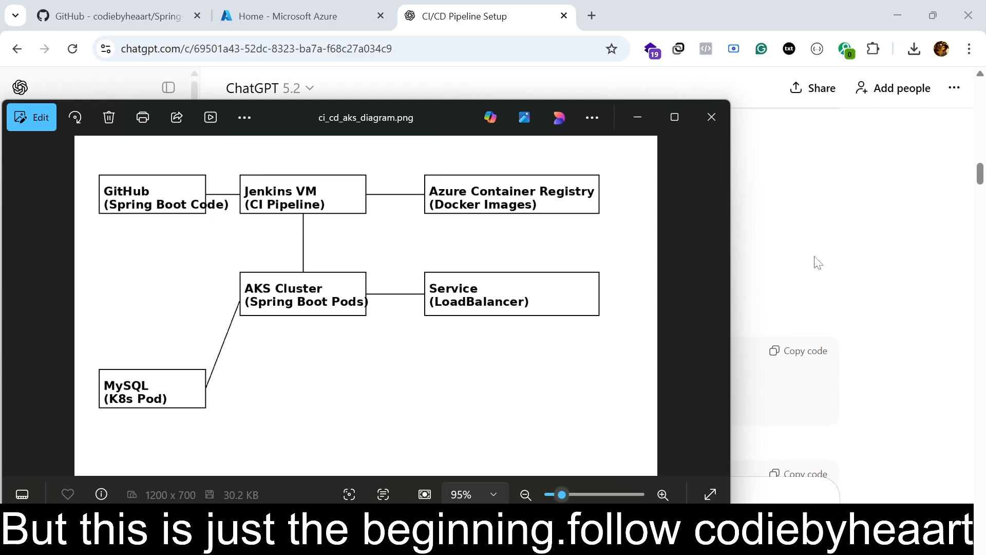
pyautogui.click(914, 277)
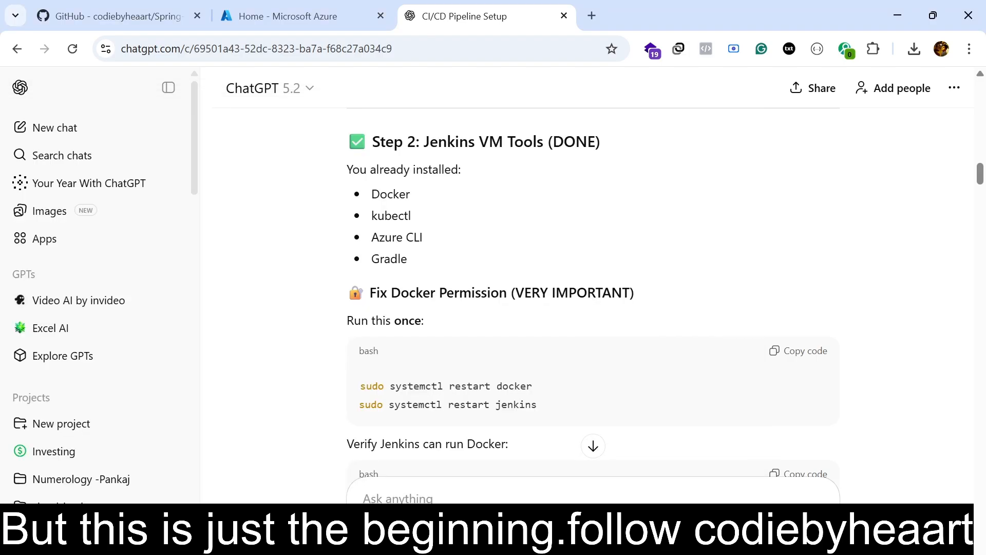
pyautogui.scroll(-1, 488, 211)
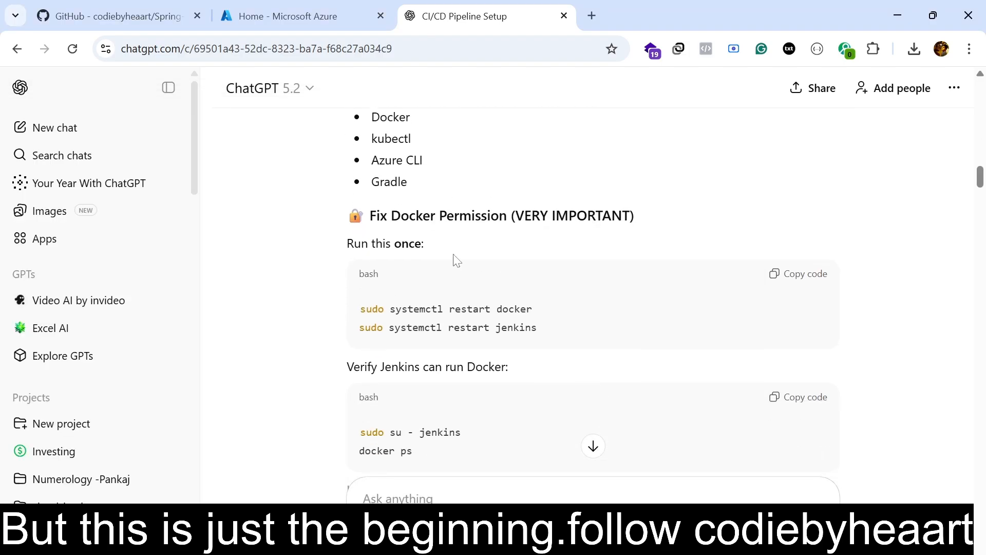
pyautogui.scroll(2, 454, 260)
pyautogui.moveTo(370, 272); pyautogui.dragTo(408, 273)
pyautogui.scroll(-1, 413, 294)
pyautogui.moveTo(372, 217); pyautogui.dragTo(422, 238)
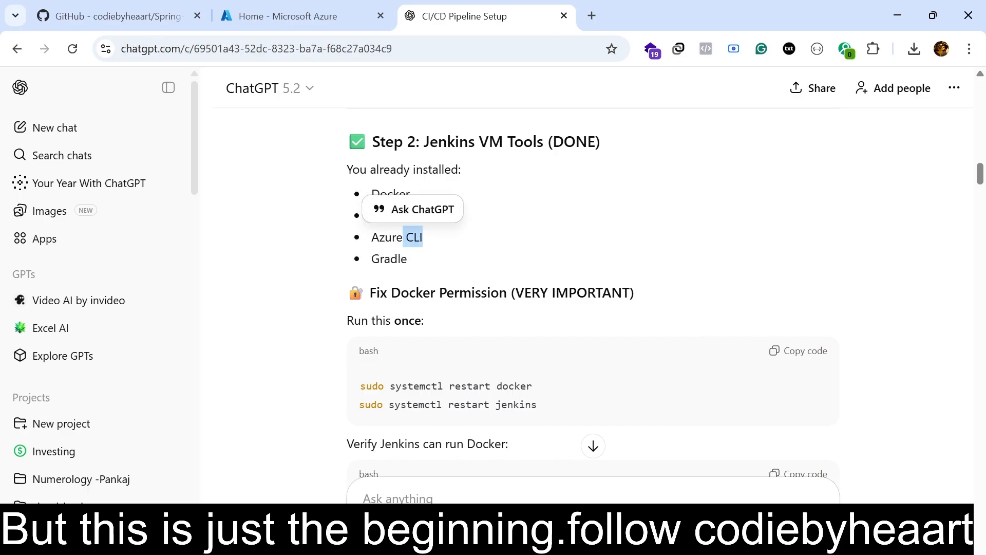
pyautogui.scroll(-1, 587, 291)
pyautogui.scroll(-1, 488, 314)
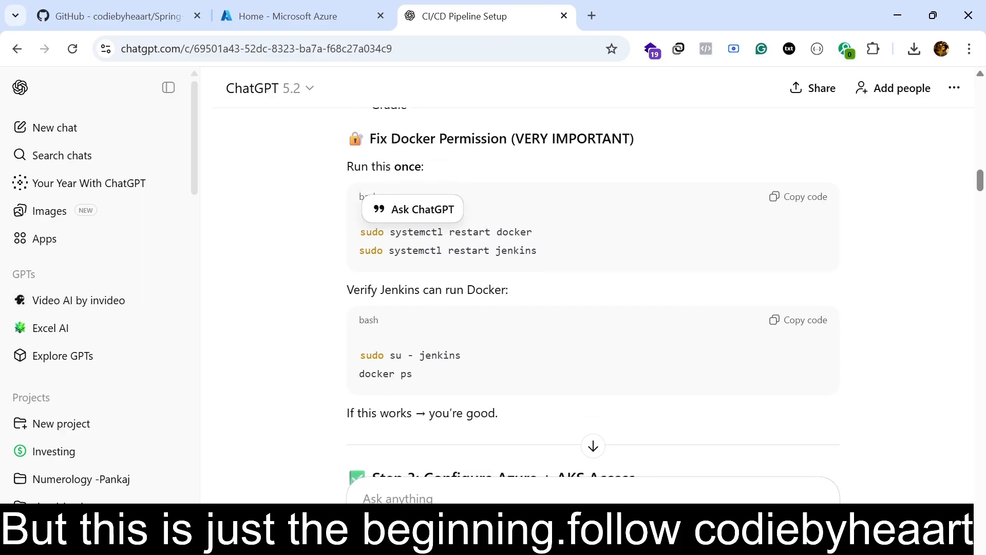
pyautogui.scroll(2, 489, 314)
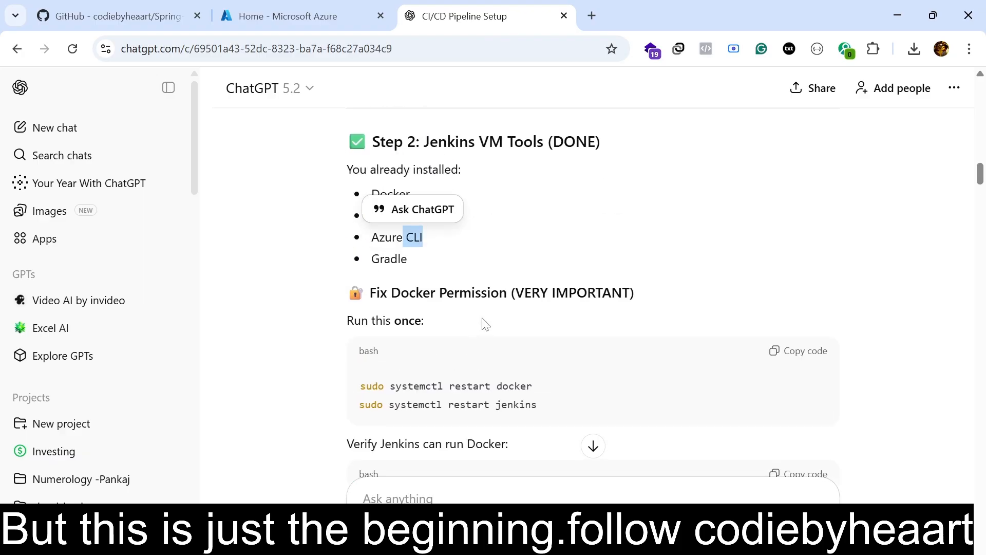
# Switch to the GitHub repository and review its file list, the README's next tasks and the Architecture section.
pyautogui.hotkey('ctrl', '1')
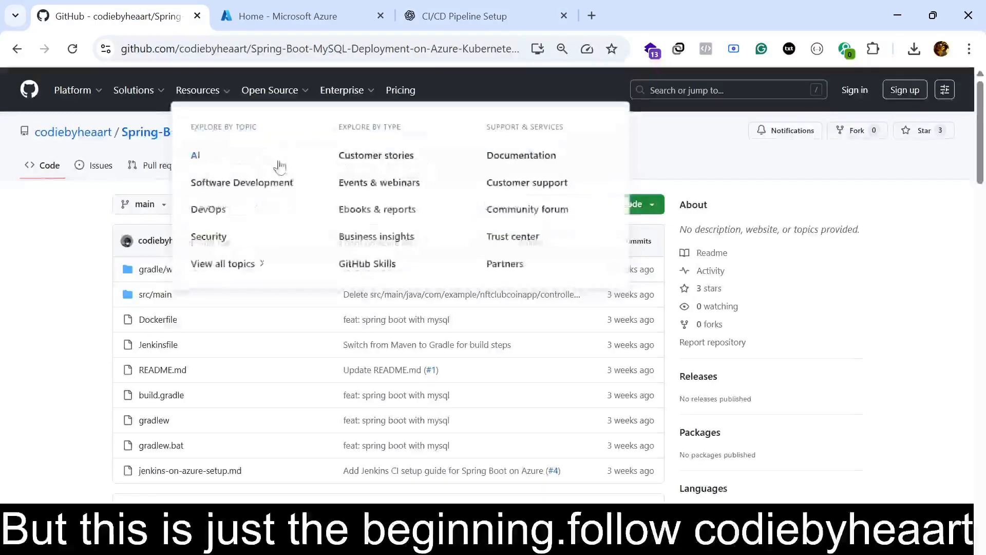
pyautogui.moveTo(152, 83)
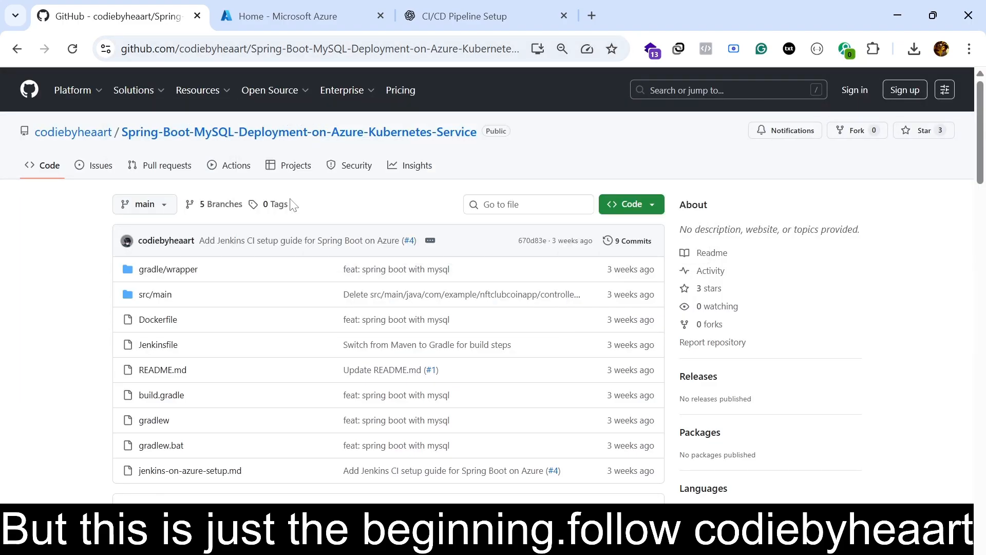
pyautogui.scroll(-5, 335, 277)
pyautogui.scroll(3, 336, 280)
pyautogui.scroll(2, 339, 281)
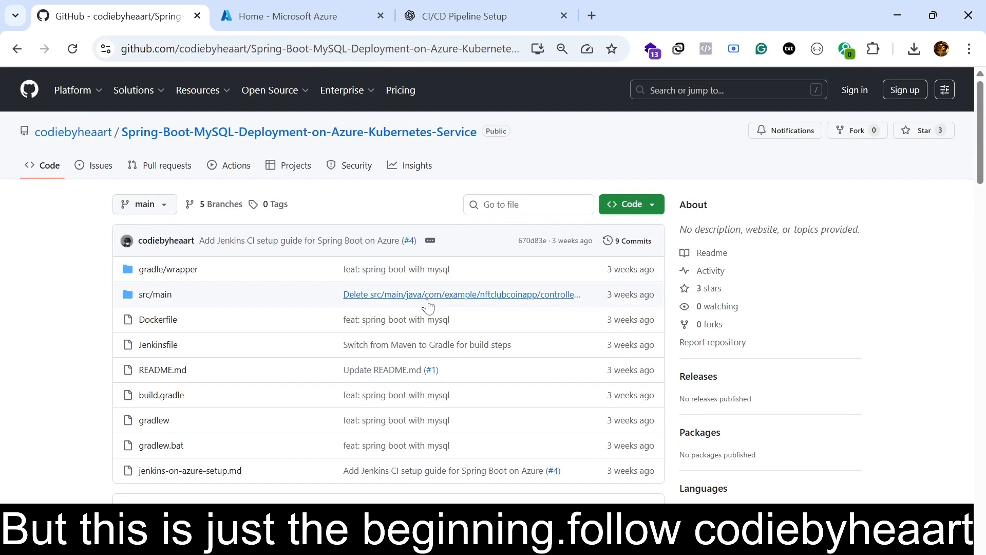
pyautogui.scroll(-10, 434, 288)
pyautogui.scroll(-15, 421, 282)
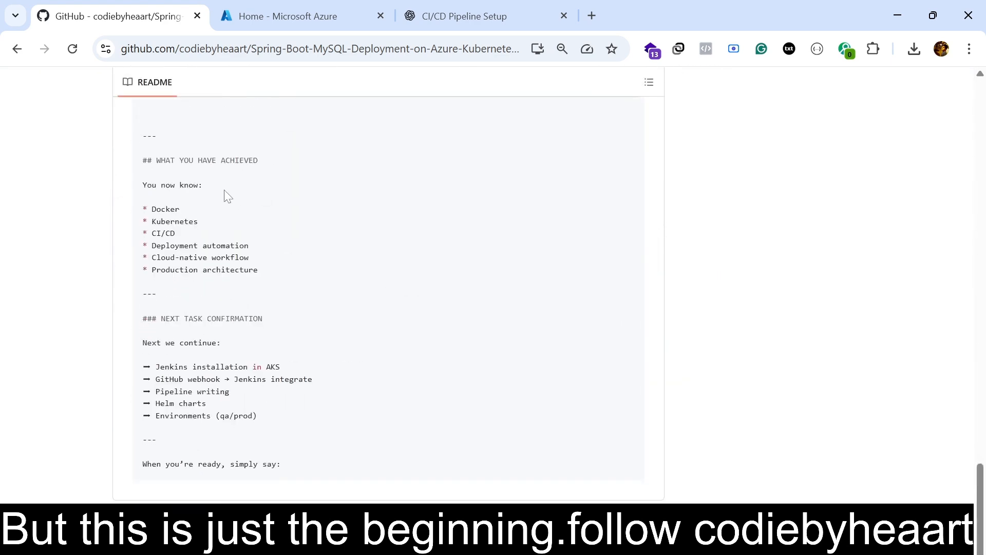
pyautogui.moveTo(144, 366); pyautogui.dragTo(268, 432)
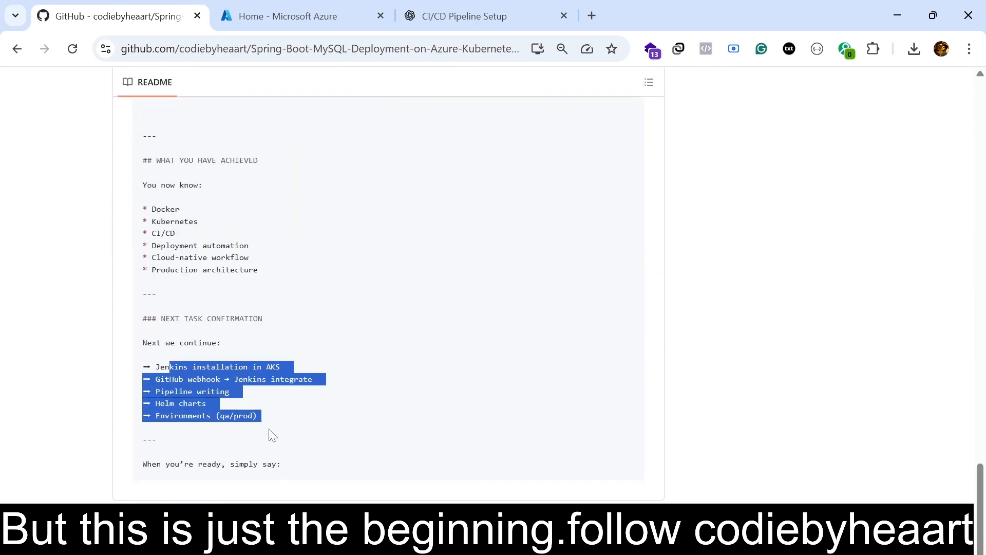
pyautogui.scroll(15, 332, 438)
pyautogui.scroll(8, 336, 436)
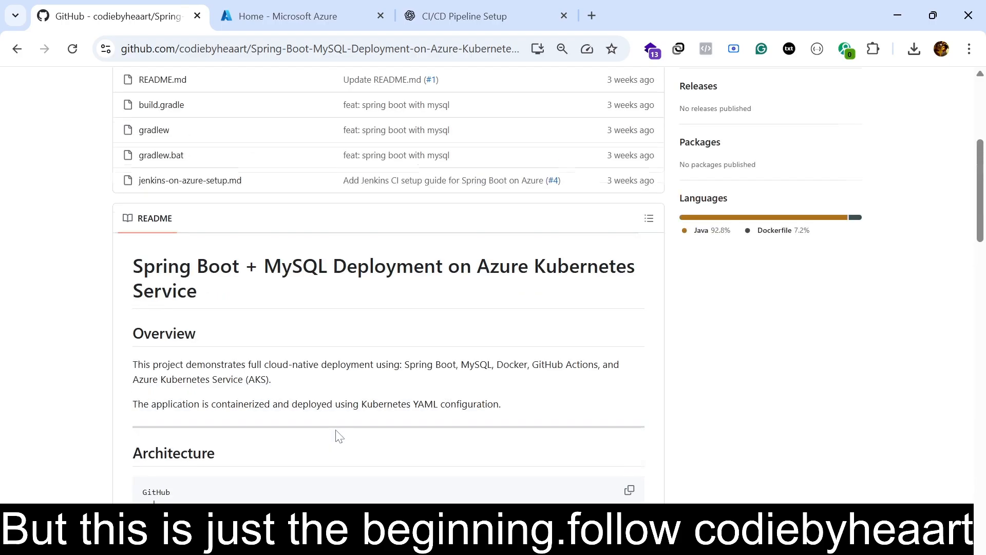
pyautogui.scroll(-5, 337, 436)
pyautogui.moveTo(132, 318); pyautogui.dragTo(555, 343)
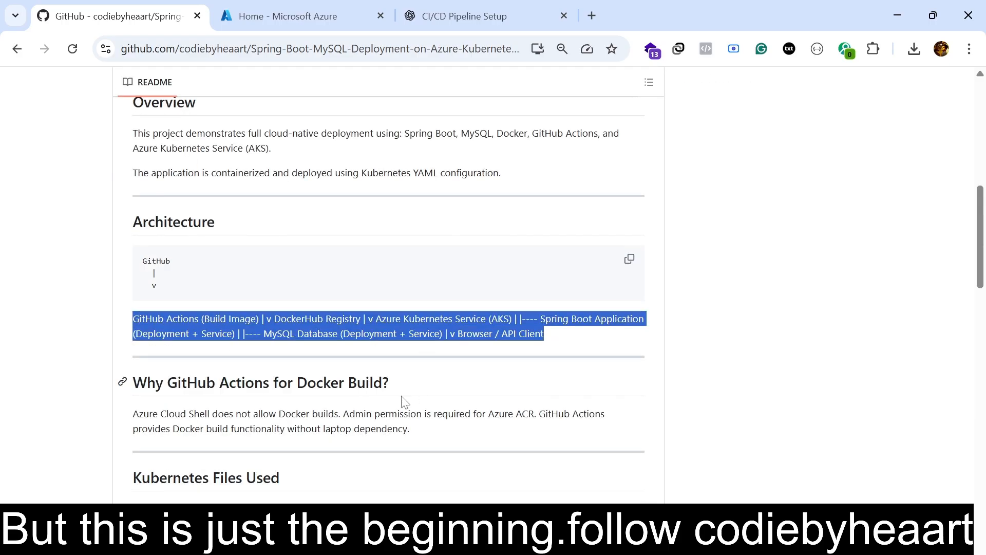
pyautogui.scroll(6, 405, 401)
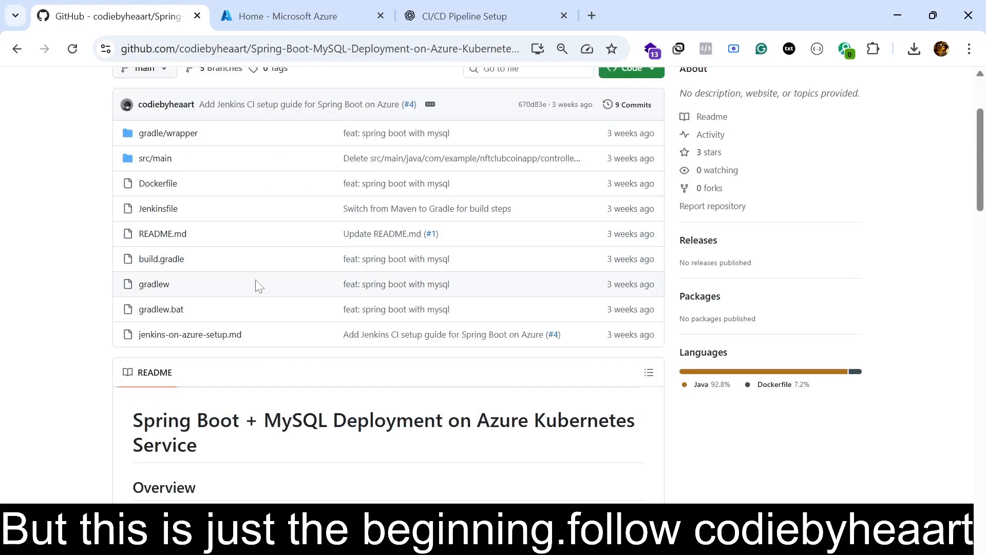
pyautogui.scroll(3, 205, 206)
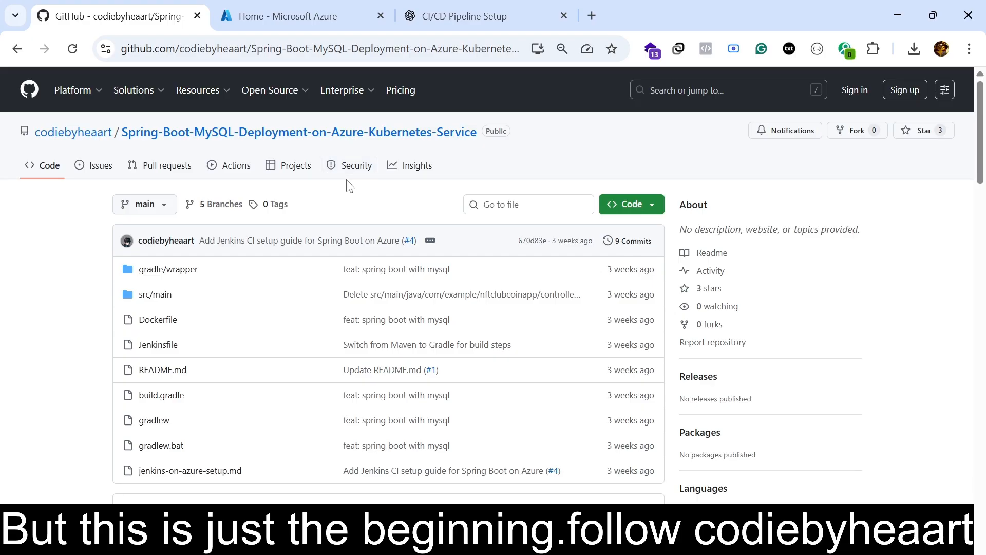
# Switch to the Azure portal home page and review the recently viewed resources and their types.
pyautogui.click(329, 7)
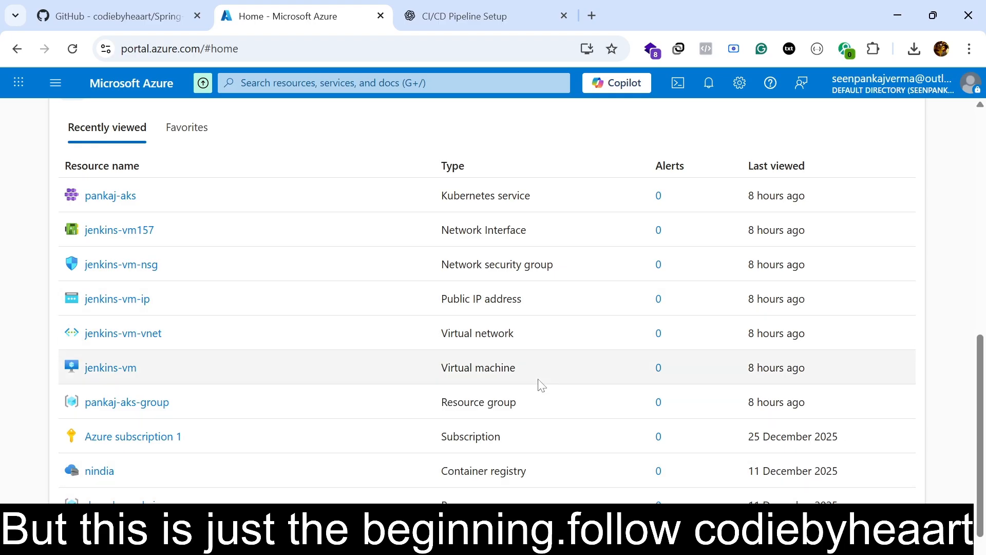
pyautogui.moveTo(441, 201); pyautogui.dragTo(532, 204)
pyautogui.moveTo(455, 232); pyautogui.dragTo(533, 233)
pyautogui.moveTo(466, 264); pyautogui.dragTo(546, 265)
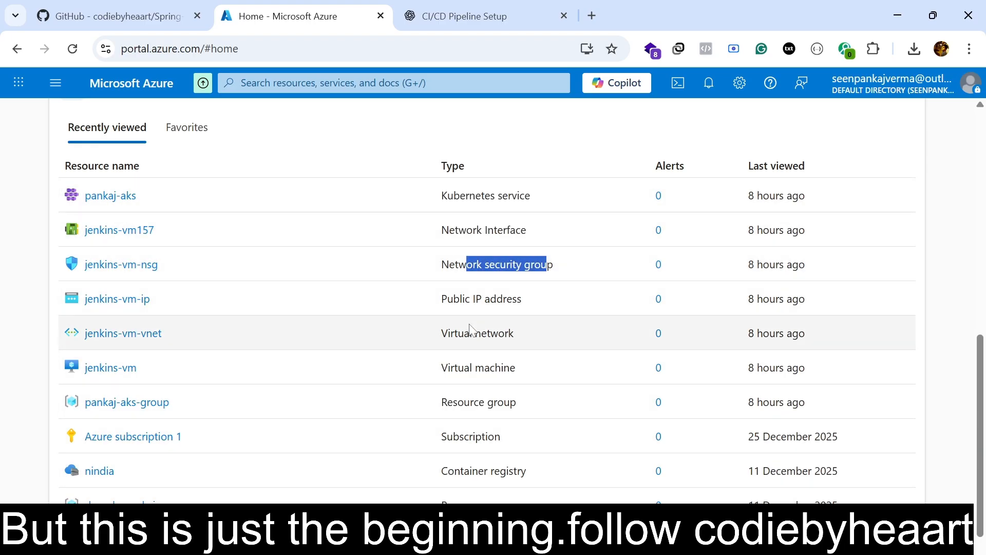
pyautogui.scroll(-1, 461, 452)
pyautogui.scroll(8, 460, 452)
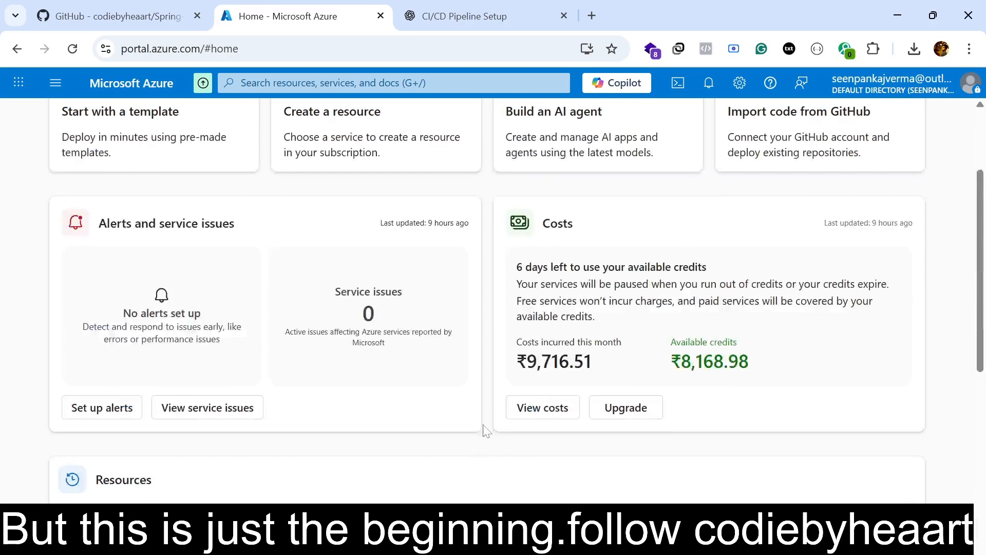
pyautogui.scroll(-5, 460, 452)
pyautogui.scroll(-3, 555, 309)
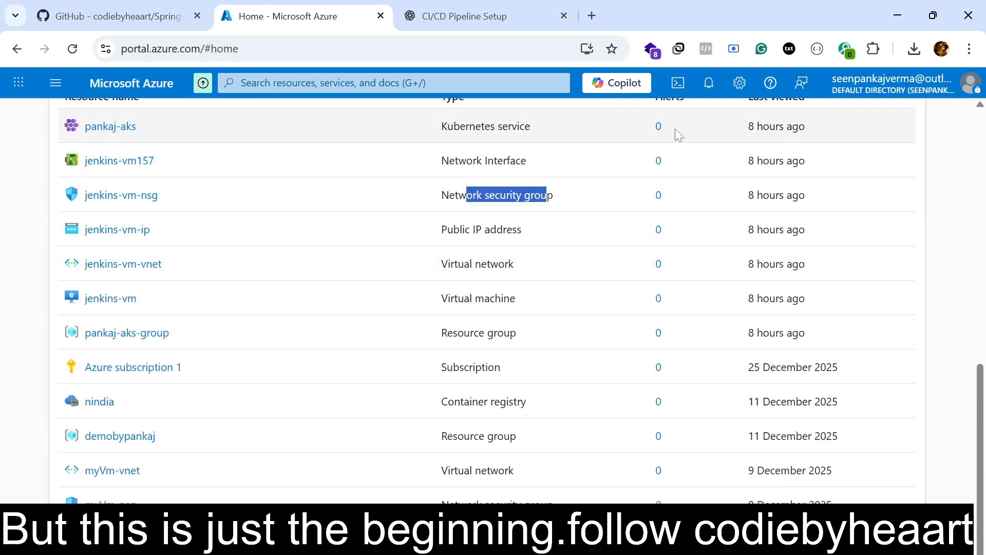
# Open Azure Cloud Shell and enlarge its pane.
pyautogui.click(678, 84)
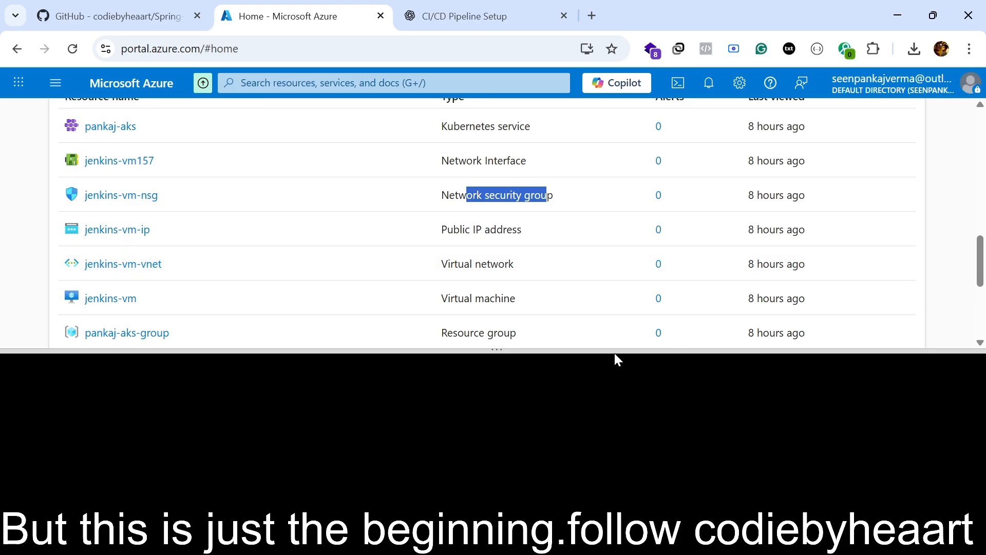
pyautogui.moveTo(615, 353); pyautogui.dragTo(633, 253)
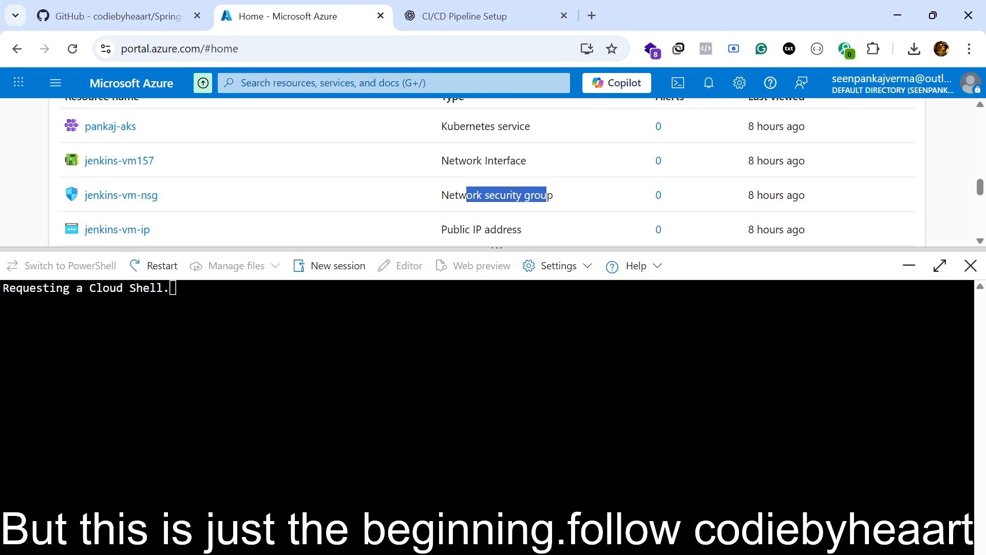
# Switch to the ChatGPT guide and review the Docker permission, Azure and AKS access, and container registry login commands.
pyautogui.click(478, 19)
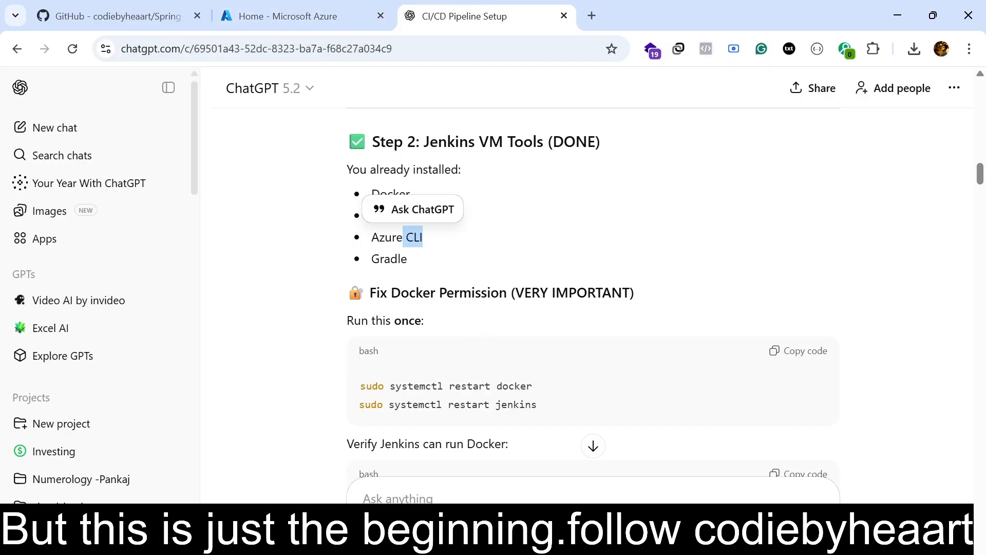
pyautogui.scroll(-3, 478, 396)
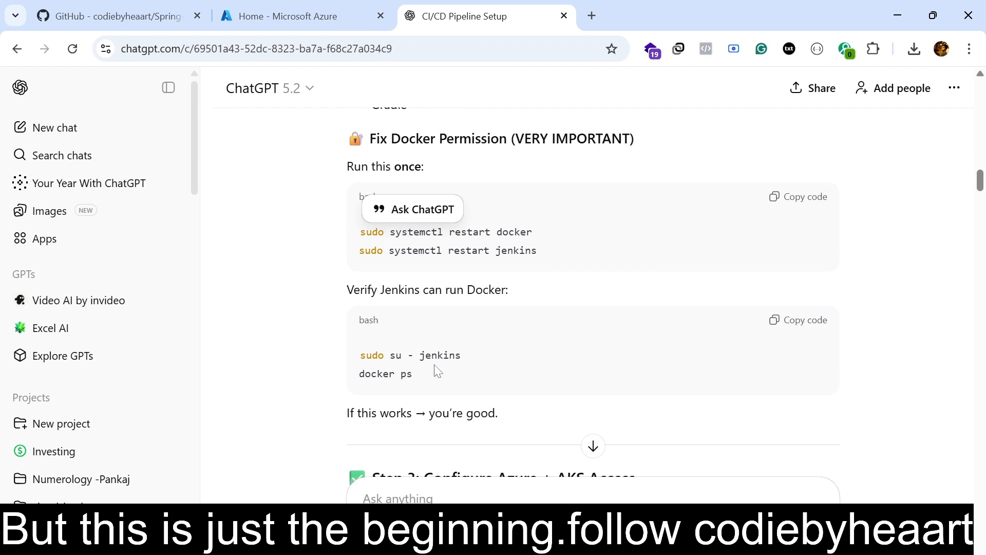
pyautogui.scroll(-4, 437, 370)
pyautogui.scroll(-3, 467, 396)
pyautogui.scroll(-6, 475, 390)
pyautogui.scroll(2, 481, 388)
pyautogui.scroll(-3, 482, 388)
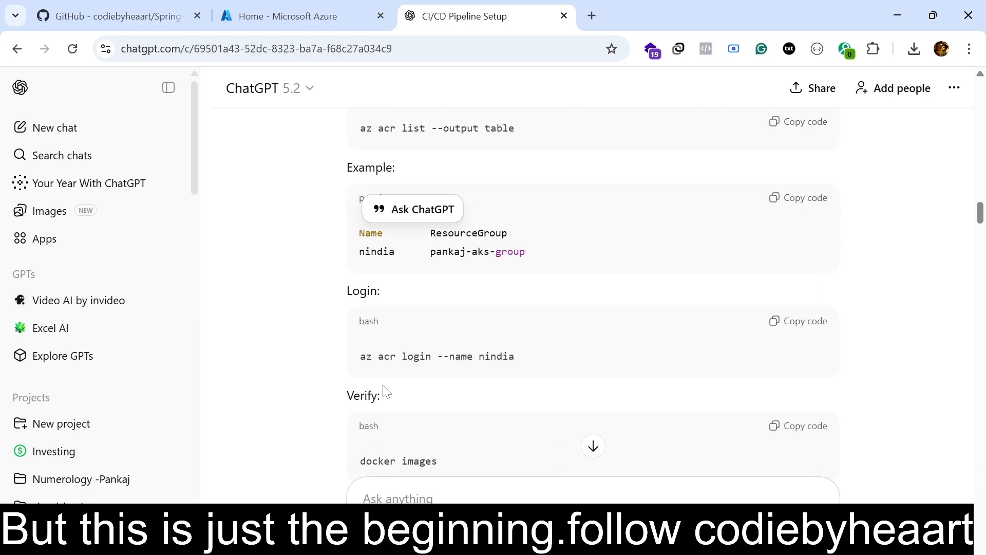
pyautogui.scroll(10, 484, 392)
pyautogui.scroll(-3, 484, 392)
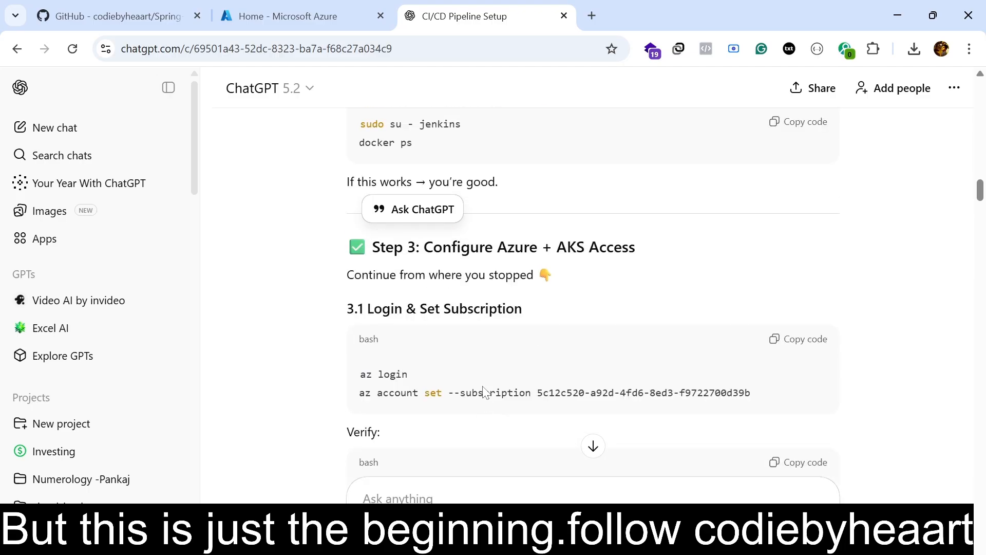
pyautogui.scroll(5, 485, 392)
pyautogui.scroll(3, 484, 392)
pyautogui.scroll(5, 507, 323)
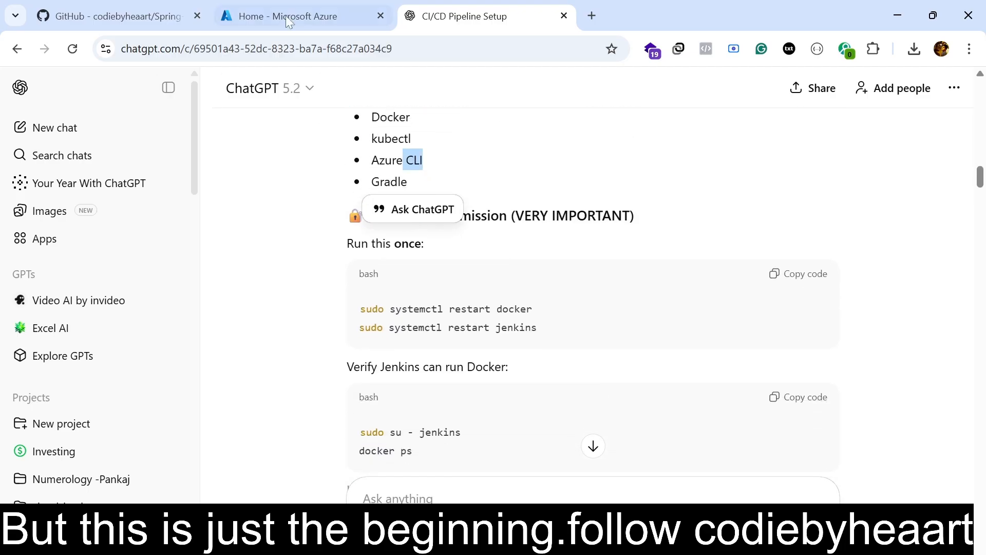
# Switch back to the Azure portal and try to update the package lists in Cloud Shell with sudo apt update.
pyautogui.click(280, 25)
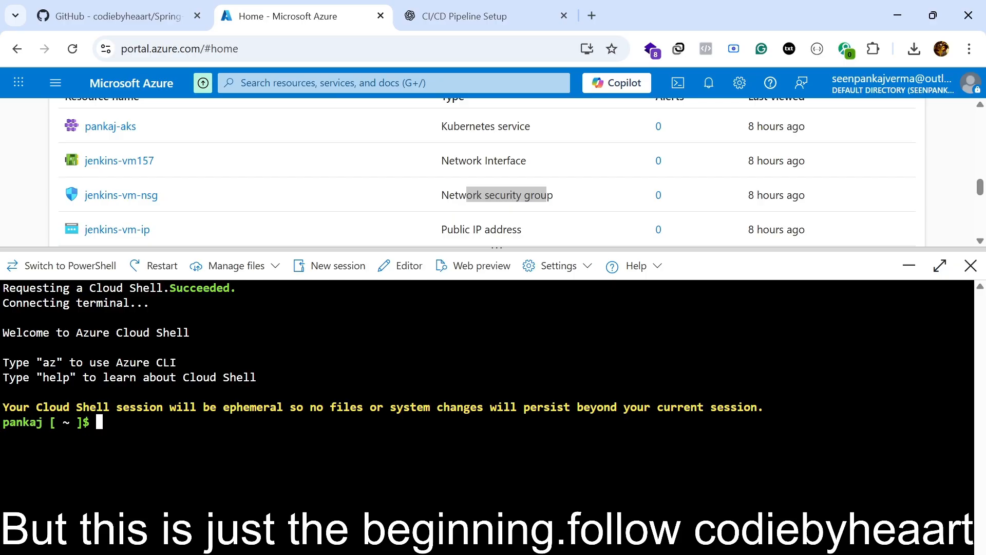
pyautogui.write('sudo apt update')
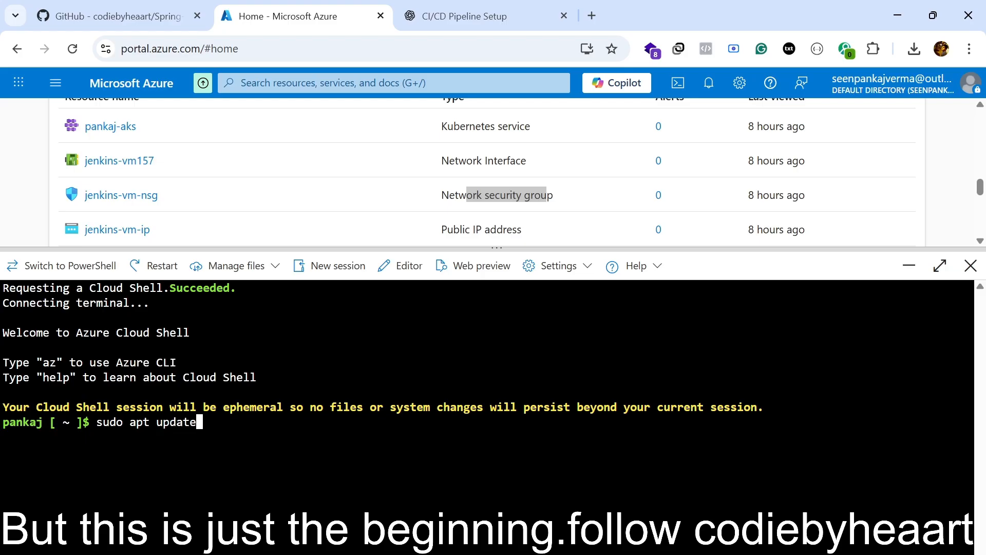
pyautogui.press('Return')
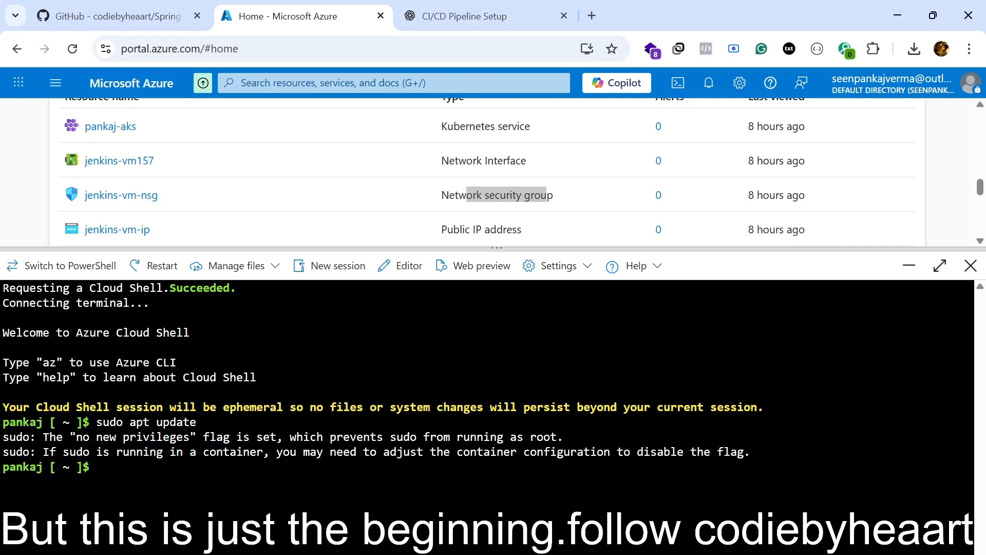
pyautogui.write('chmod 400 jenkins')
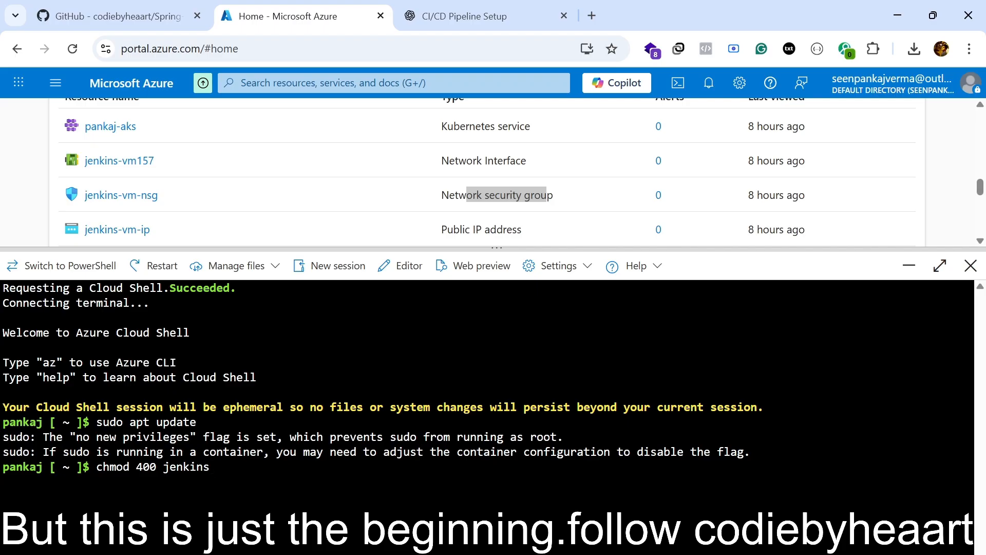
pyautogui.write('-vm')
pyautogui.press('BackSpace')
pyautogui.press('BackSpace')
pyautogui.press('BackSpace')
pyautogui.press('BackSpace')
pyautogui.press('BackSpace')
pyautogui.press('BackSpace')
pyautogui.press('BackSpace')
pyautogui.press('BackSpace')
pyautogui.press('BackSpace')
pyautogui.press('BackSpace')
pyautogui.press('BackSpace')
pyautogui.press('BackSpace')
pyautogui.press('BackSpace')
pyautogui.press('BackSpace')
pyautogui.press('BackSpace')
pyautogui.press('BackSpace')
pyautogui.press('BackSpace')
pyautogui.press('BackSpace')
pyautogui.press('BackSpace')
pyautogui.press('BackSpace')
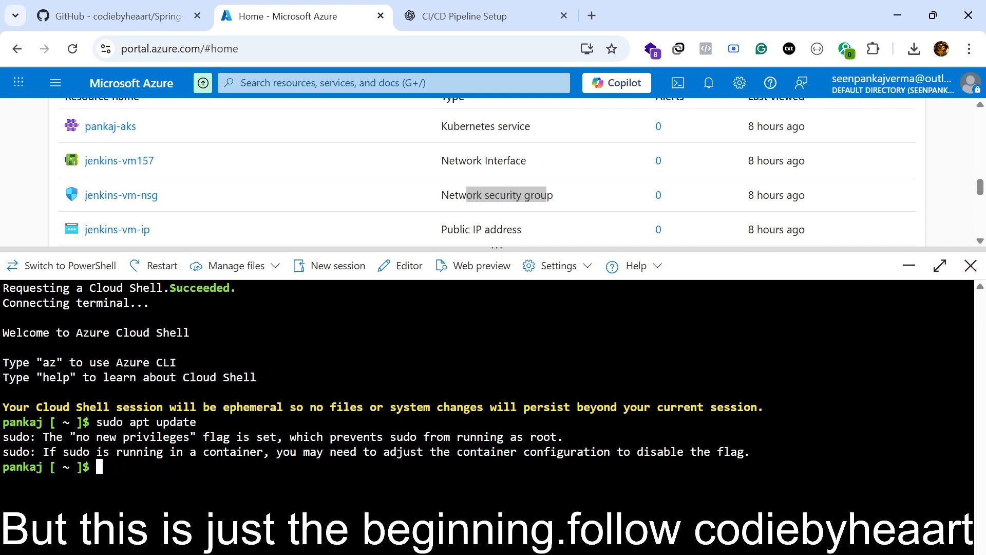
# List all files in the Cloud Shell home directory, including hidden ones and their permissions, with ls -la.
pyautogui.write('ls -la')
pyautogui.press('Return')
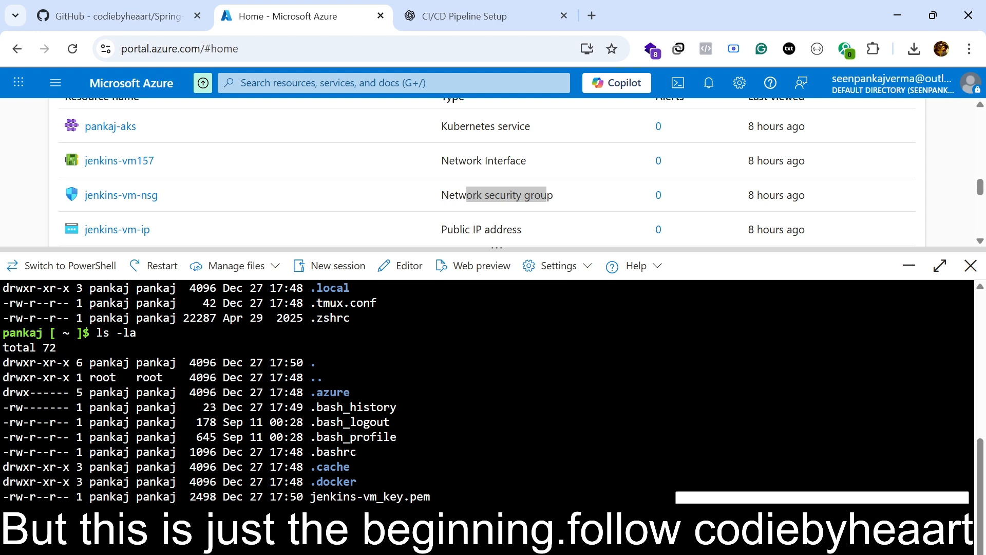
pyautogui.press('super+r')
pyautogui.write('172.172.187.122')
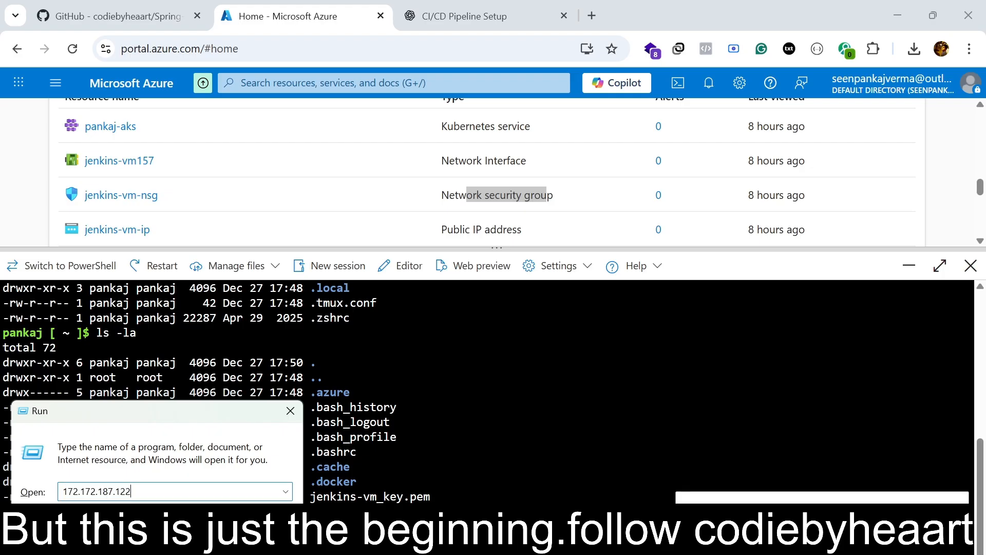
pyautogui.hotkey('ctrl', 'a')
pyautogui.press('Escape')
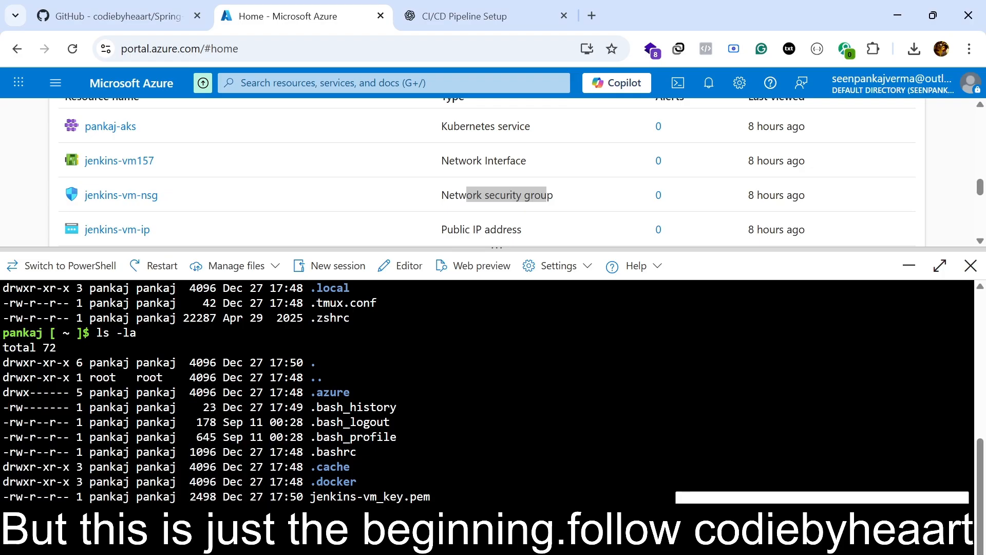
# Restrict the permissions of the jenkins-vm_key.pem file with chmod 400.
pyautogui.scroll(-1, 493, 393)
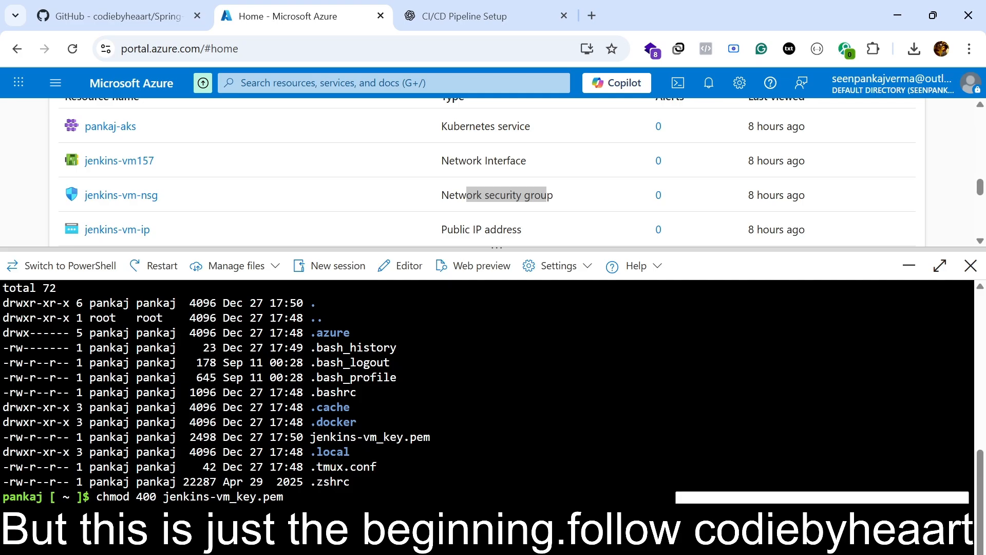
pyautogui.press('Return')
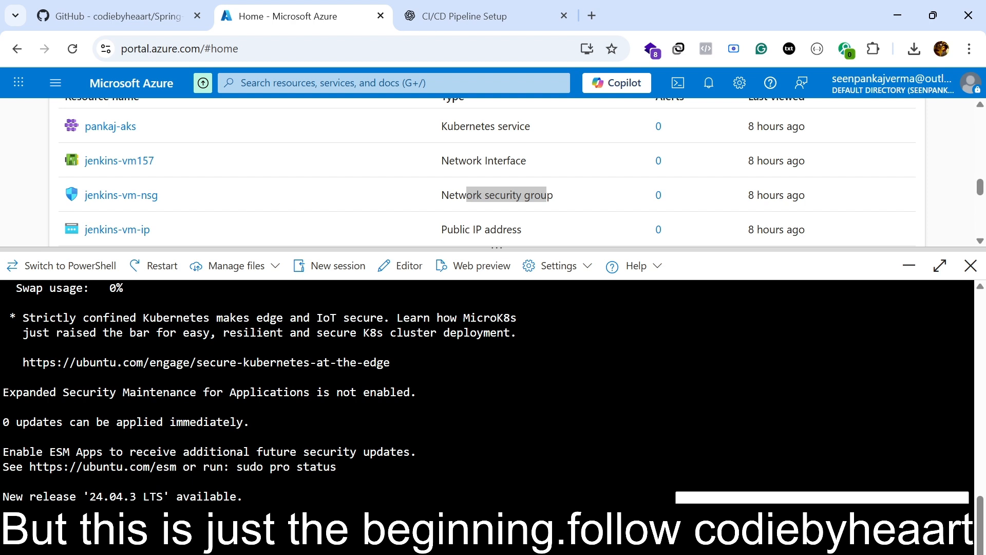
# Switch to the ChatGPT guide and review the Step 2 list of tools required on the Jenkins VM.
pyautogui.click(474, 15)
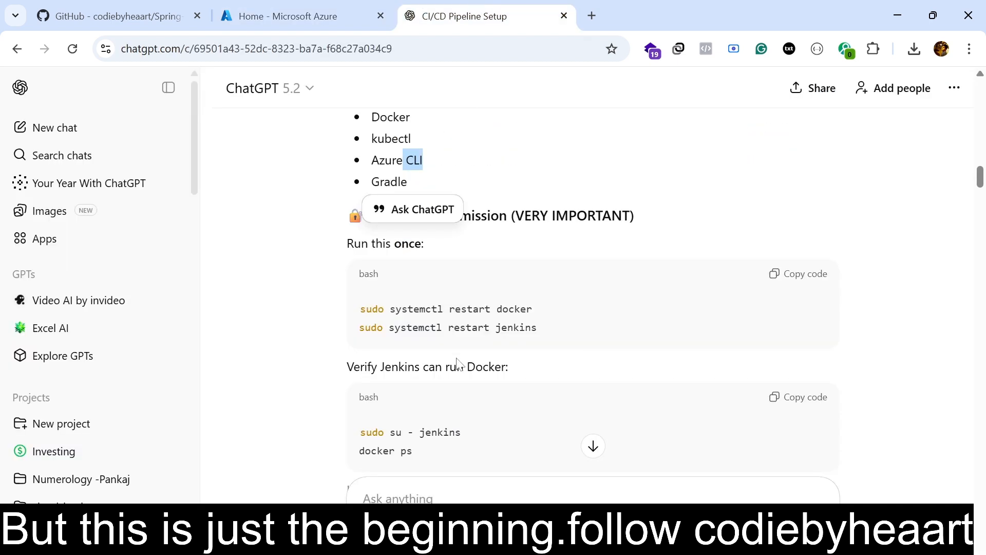
pyautogui.scroll(3, 488, 360)
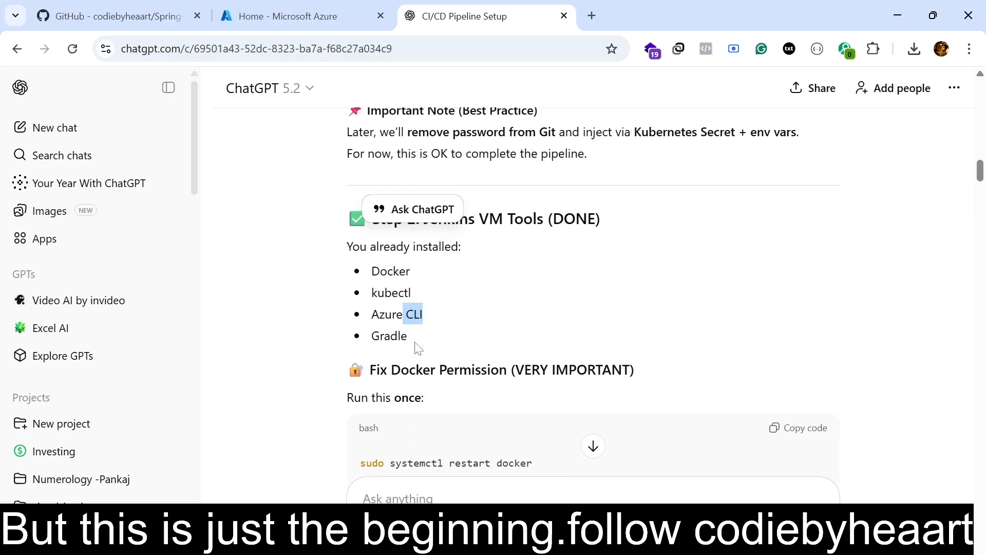
pyautogui.doubleClick(392, 293)
pyautogui.moveTo(424, 219); pyautogui.dragTo(428, 335)
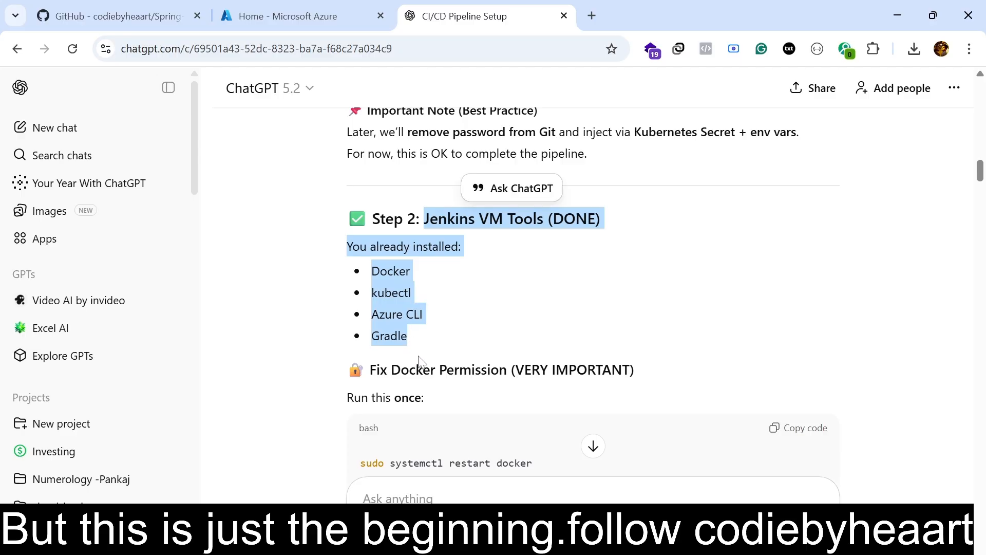
pyautogui.scroll(-6, 418, 360)
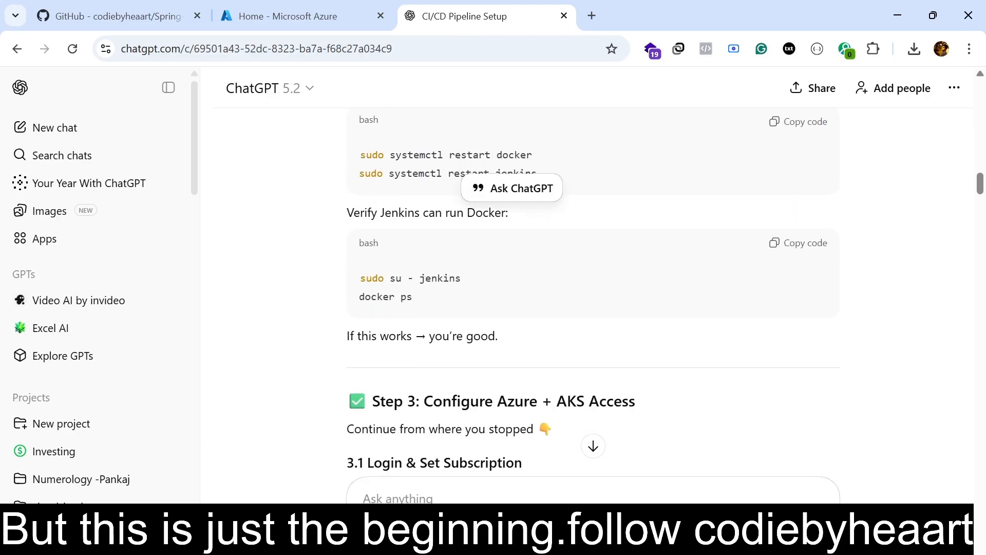
pyautogui.scroll(5, 489, 368)
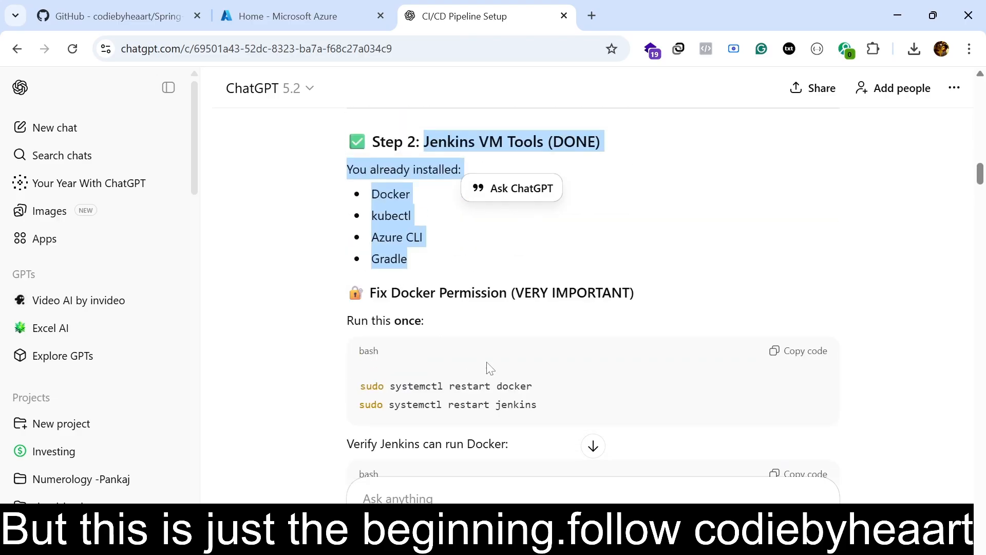
pyautogui.scroll(2, 489, 368)
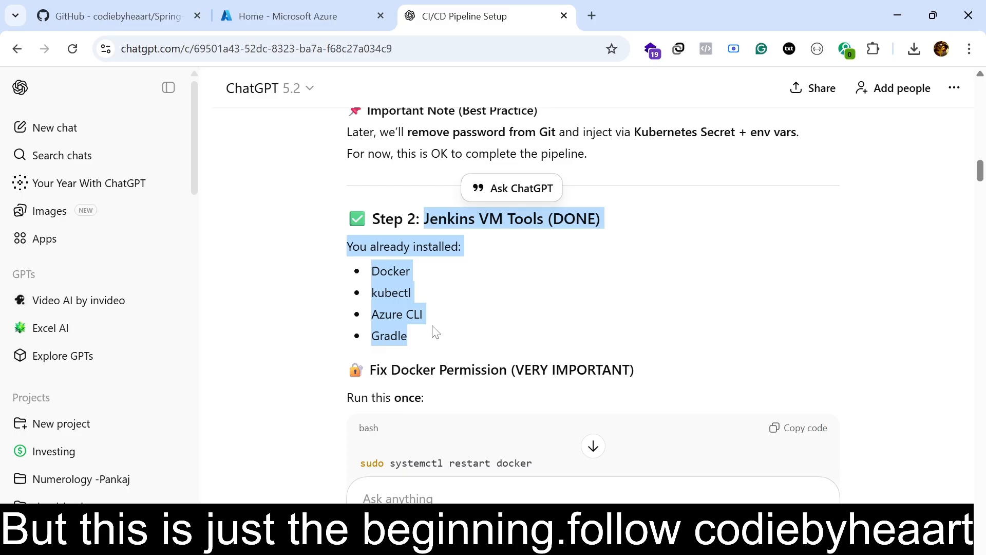
pyautogui.click(283, 16)
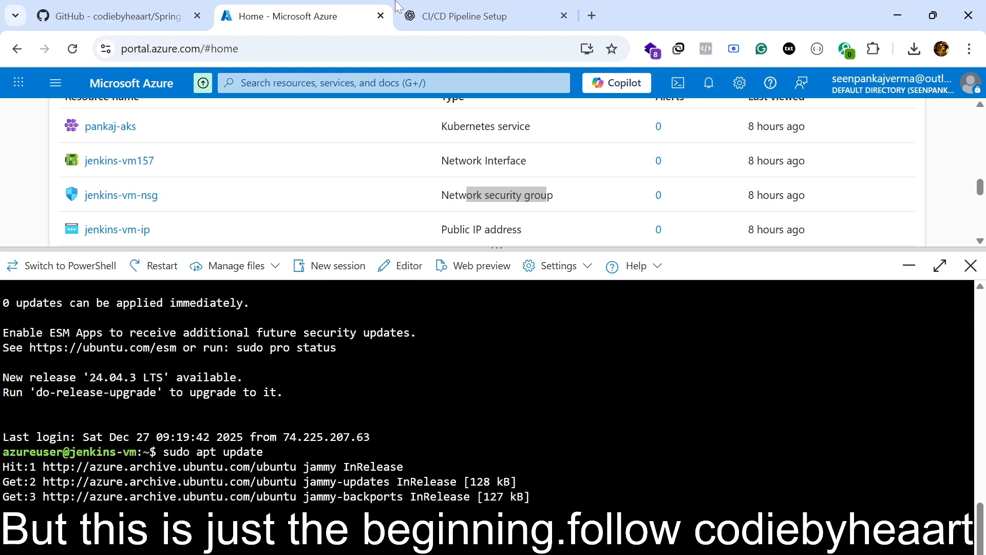
pyautogui.click(480, 6)
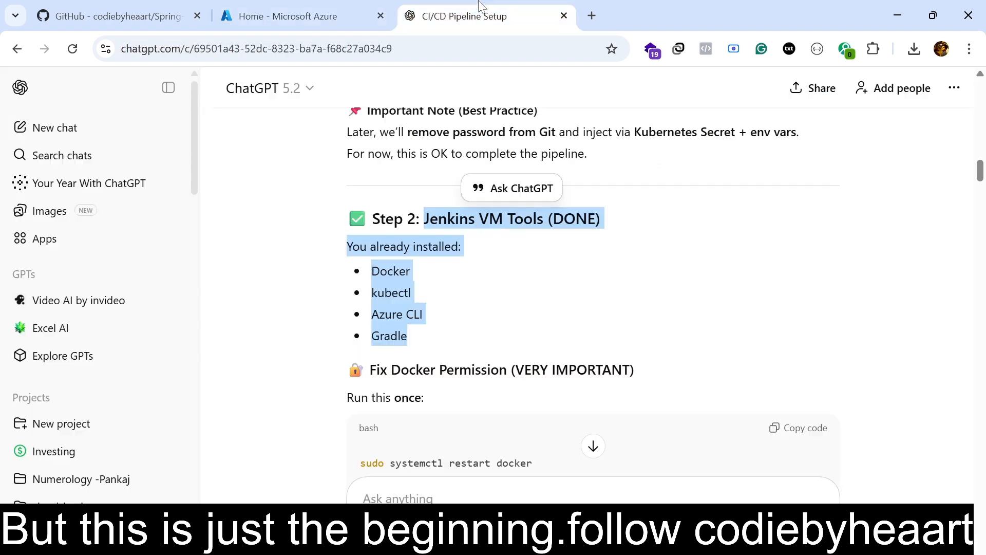
# Read through the guide's Docker permission, Azure login, container registry login and AKS connection commands.
pyautogui.scroll(-2, 411, 357)
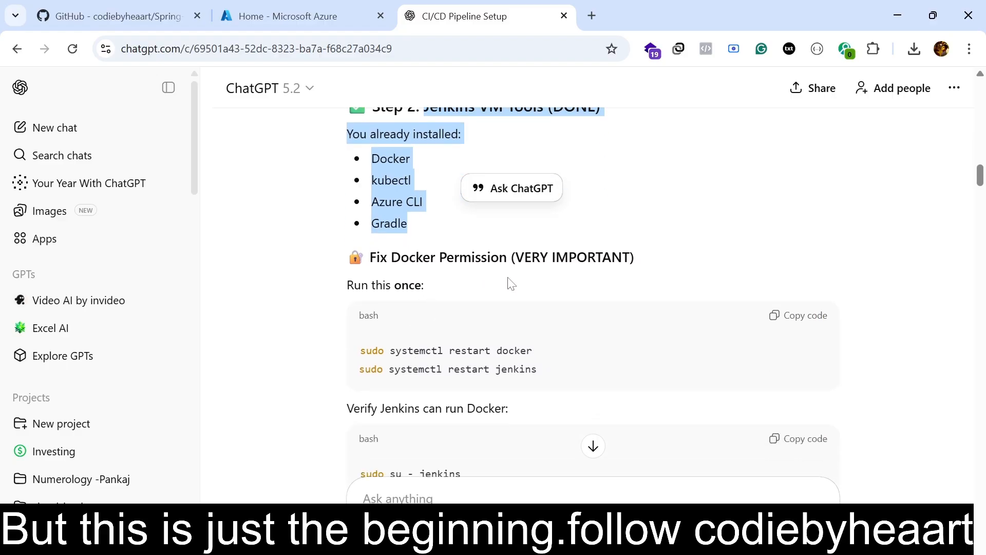
pyautogui.scroll(-2, 517, 354)
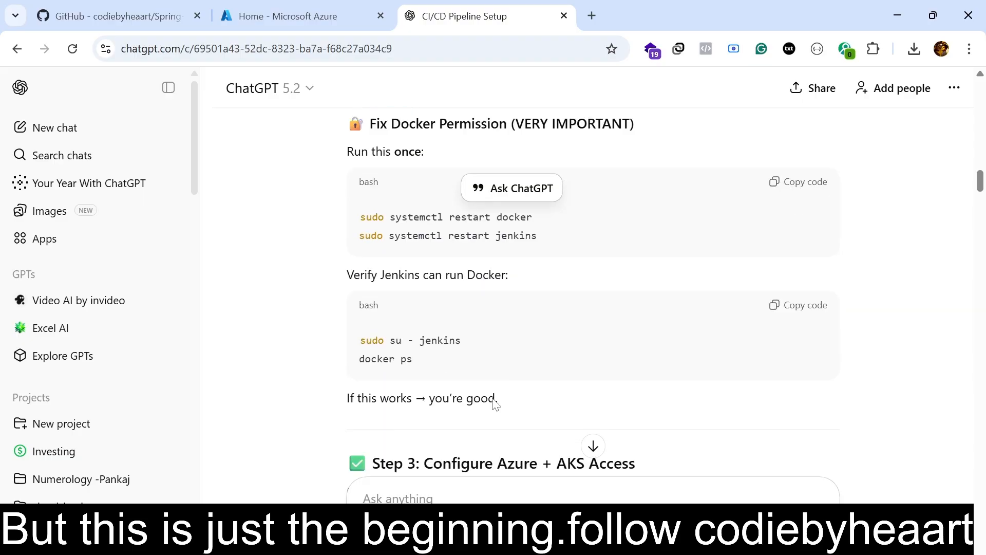
pyautogui.scroll(-3, 483, 380)
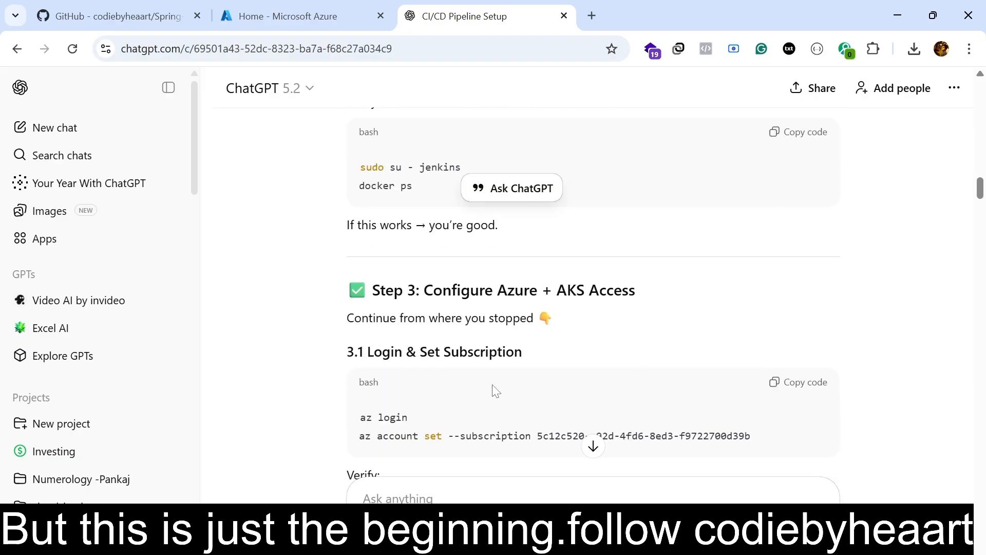
pyautogui.scroll(-5, 461, 422)
pyautogui.scroll(-8, 461, 422)
pyautogui.scroll(-3, 464, 422)
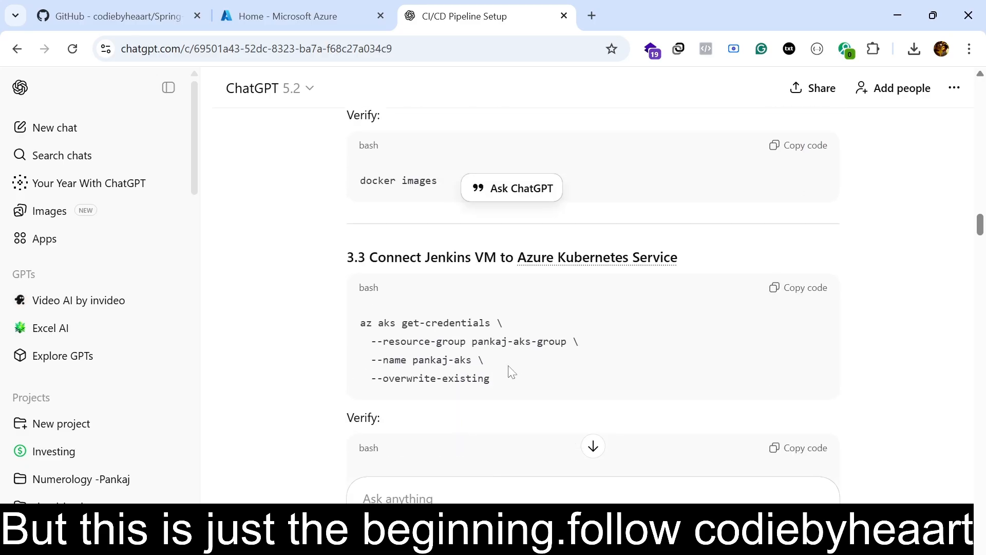
pyautogui.scroll(-2, 512, 371)
pyautogui.scroll(8, 511, 371)
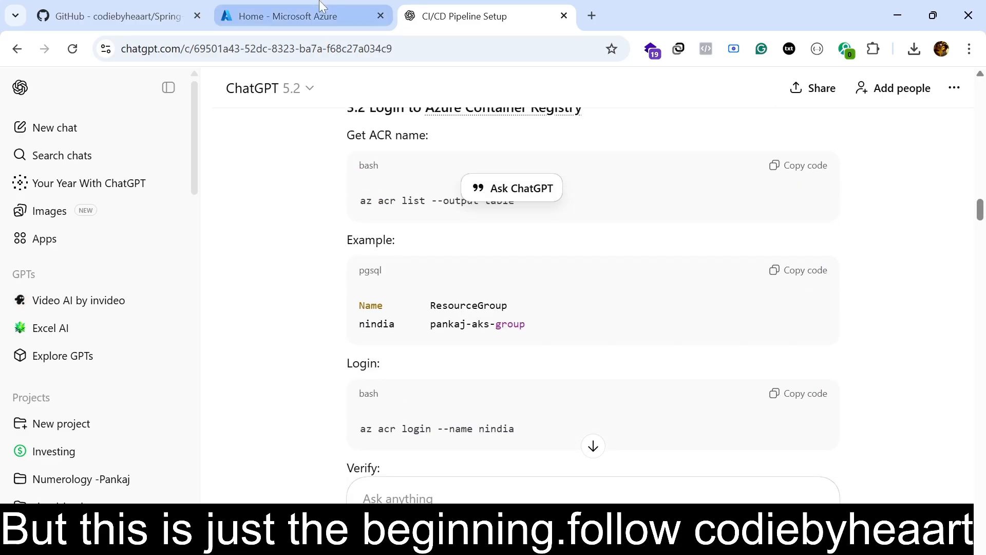
# Switch to the Azure portal, update the package lists on jenkins-vm with sudo apt update, and check the GitHub repository's README.
pyautogui.click(321, 7)
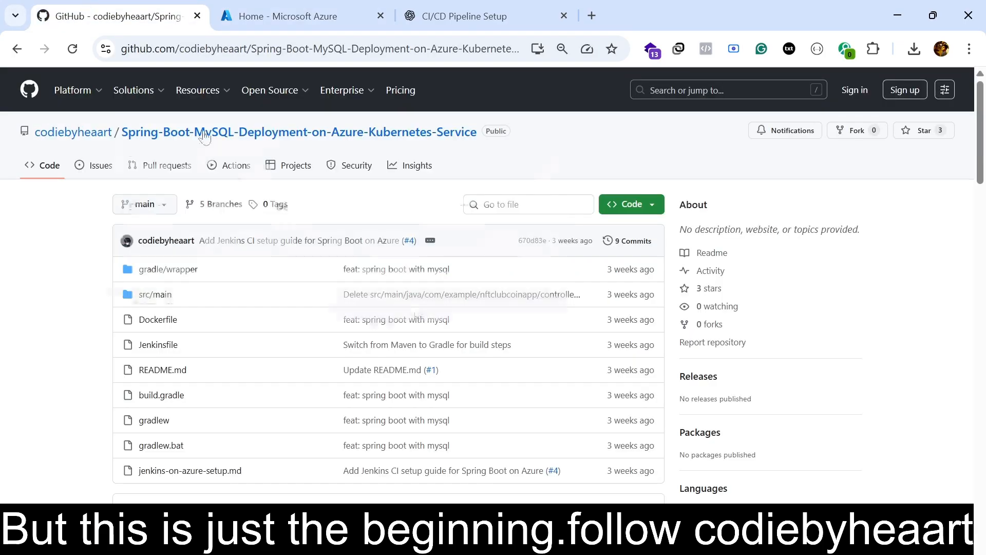
pyautogui.click(118, 16)
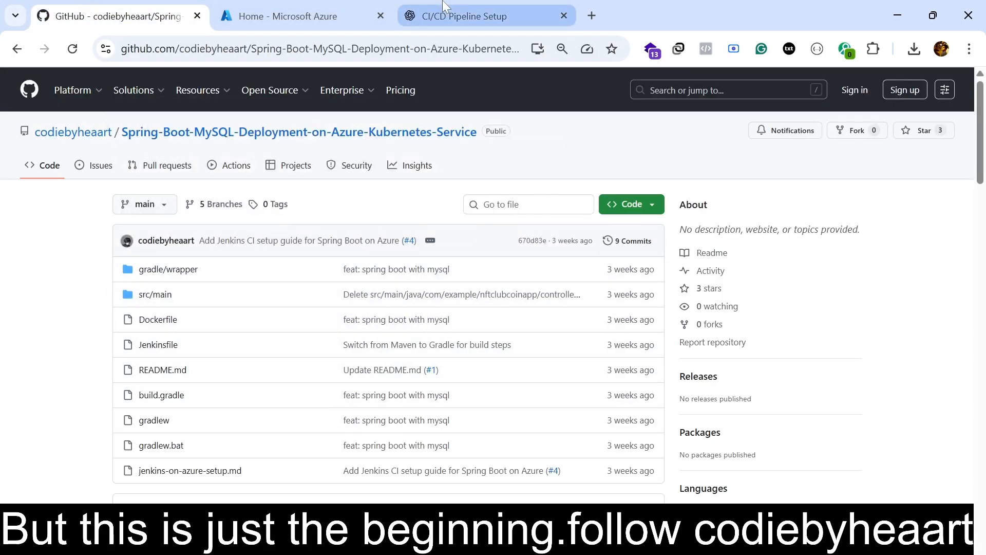
pyautogui.scroll(-5, 328, 476)
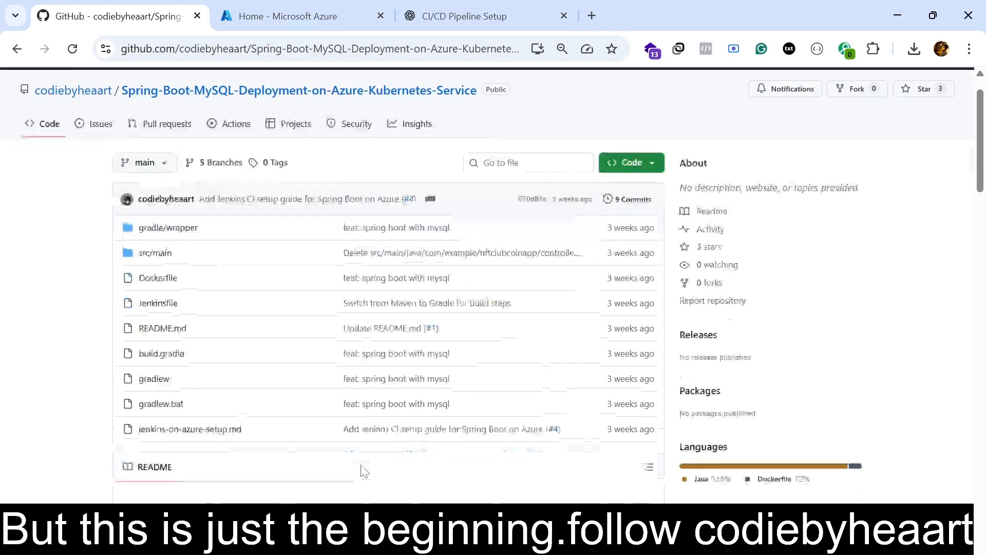
pyautogui.scroll(-20, 362, 470)
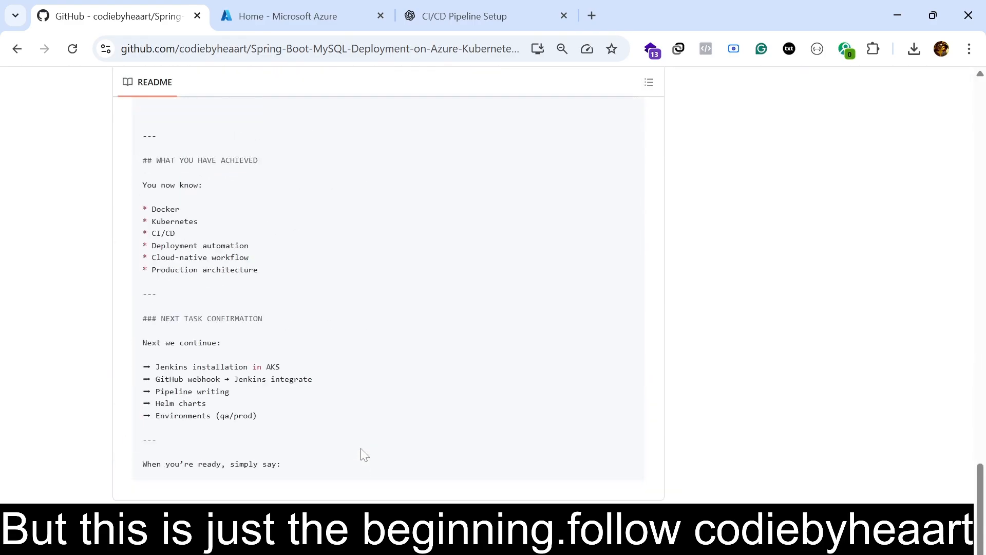
# Back in the Azure portal, add jenkins and $USER to the docker group on jenkins-vm, and download the stable linux/amd64 kubectl with curl.
pyautogui.click(289, 8)
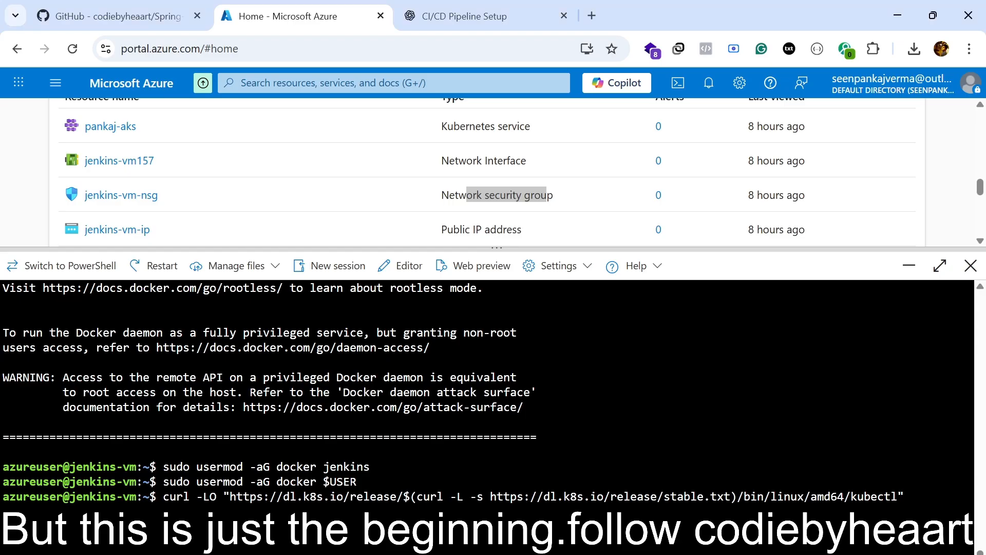
pyautogui.press('Return')
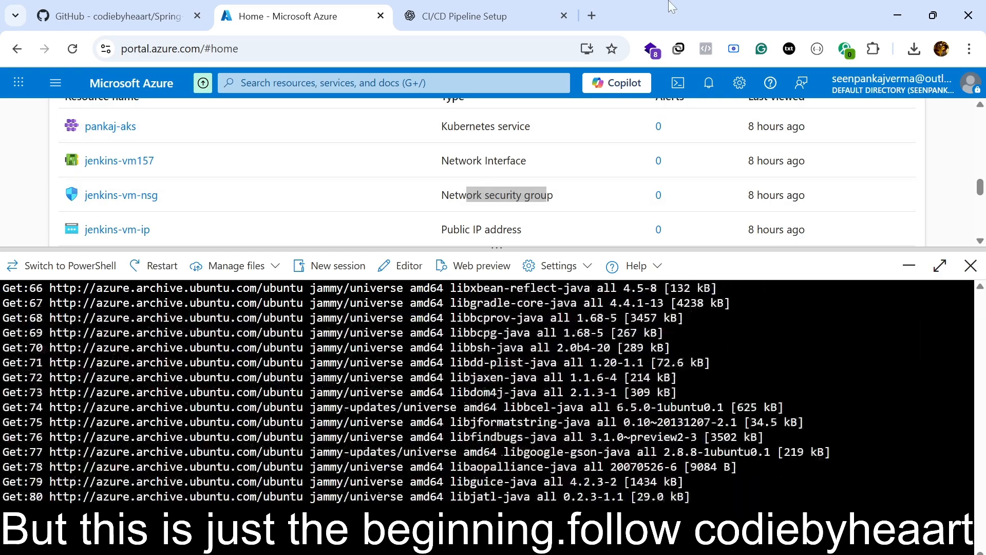
# Switch to the ChatGPT guide to check the sudo systemctl restart jenkins command, and return to the Azure portal.
pyautogui.click(452, 16)
pyautogui.scroll(15, 464, 292)
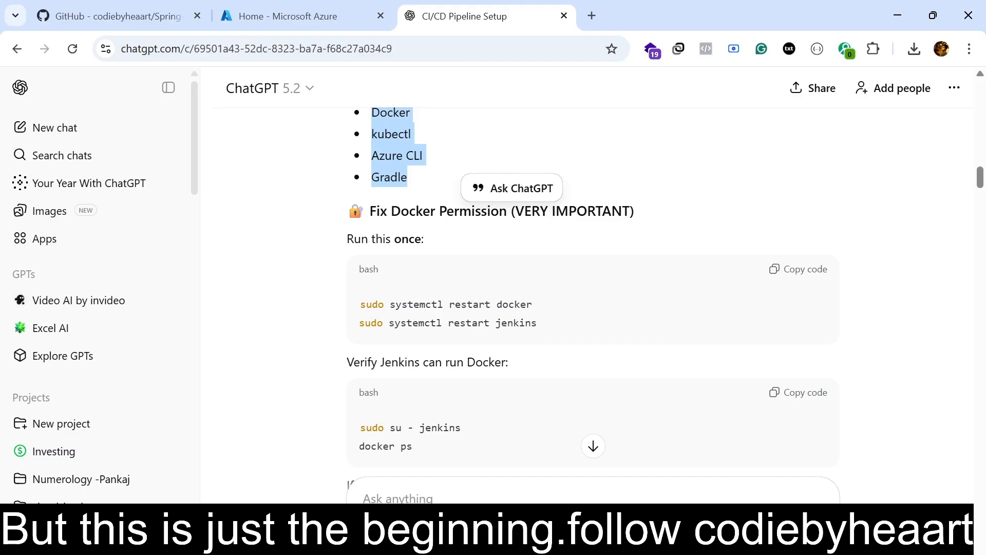
pyautogui.moveTo(354, 324); pyautogui.dragTo(549, 337)
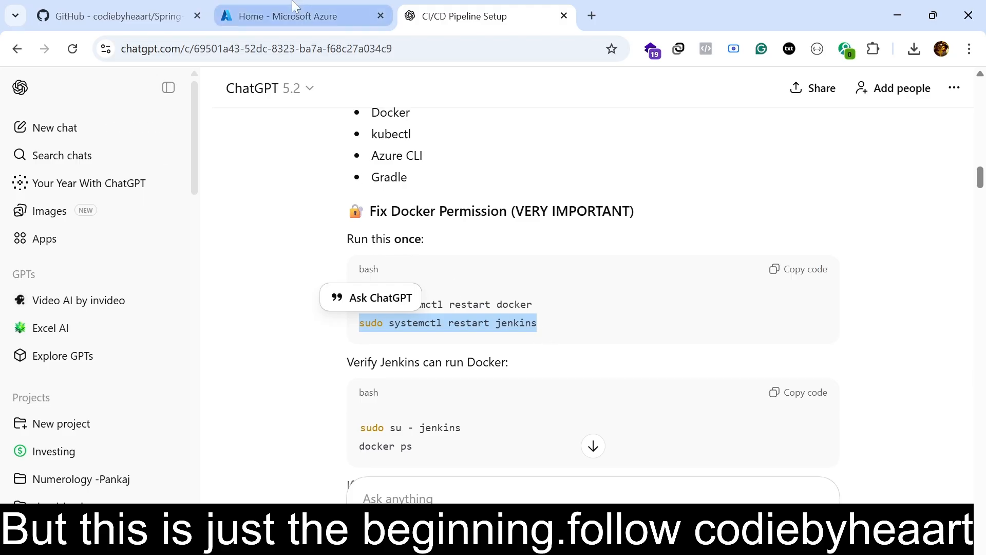
pyautogui.click(329, 16)
pyautogui.click(463, 17)
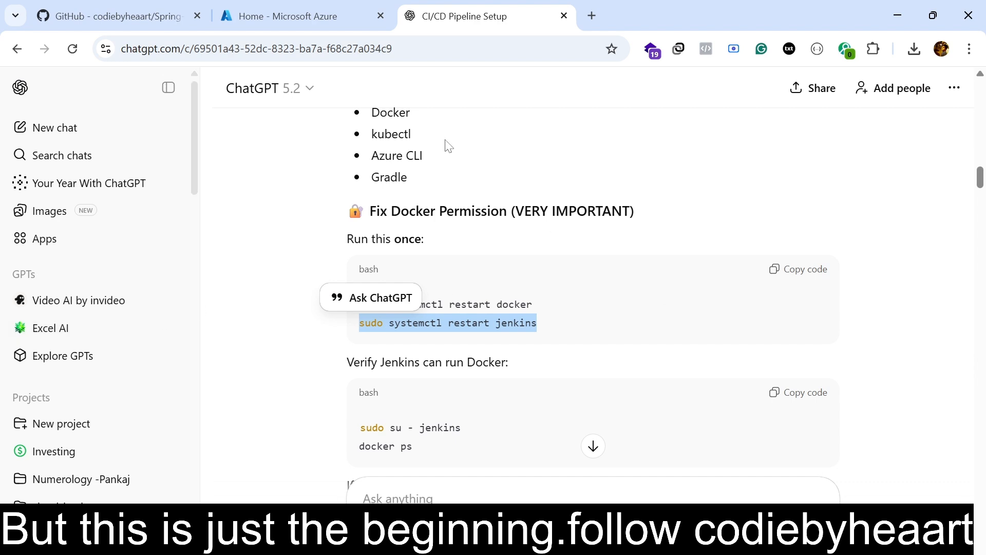
pyautogui.click(335, 7)
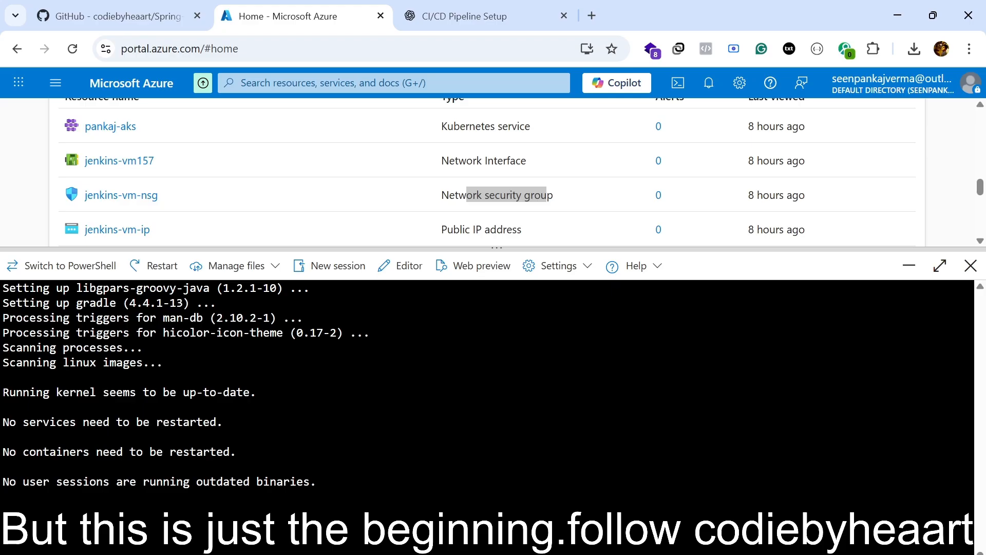
# Set the active Azure subscription by its ID in the new Cloud Shell session with az account set.
pyautogui.hotkey('alt', 'Tab')
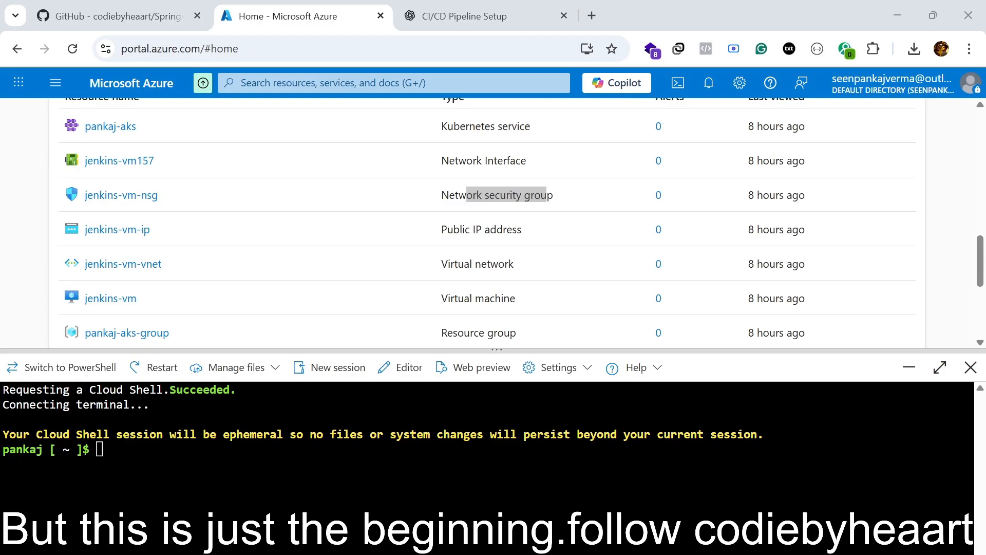
pyautogui.hotkey('alt', 'Tab')
pyautogui.write('az account set --subscription "5c12c520-a92d-4fd6-8ed3-f9722700d39b"')
pyautogui.press('Return')
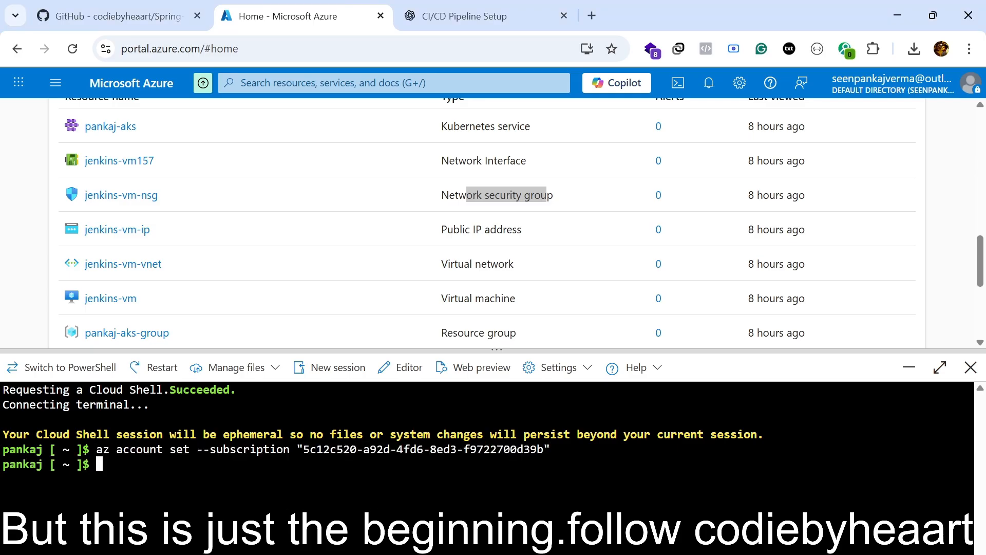
# Try to show the nindia container registry's credentials with az acr credential show --name nindia.
pyautogui.hotkey('alt', 'Tab')
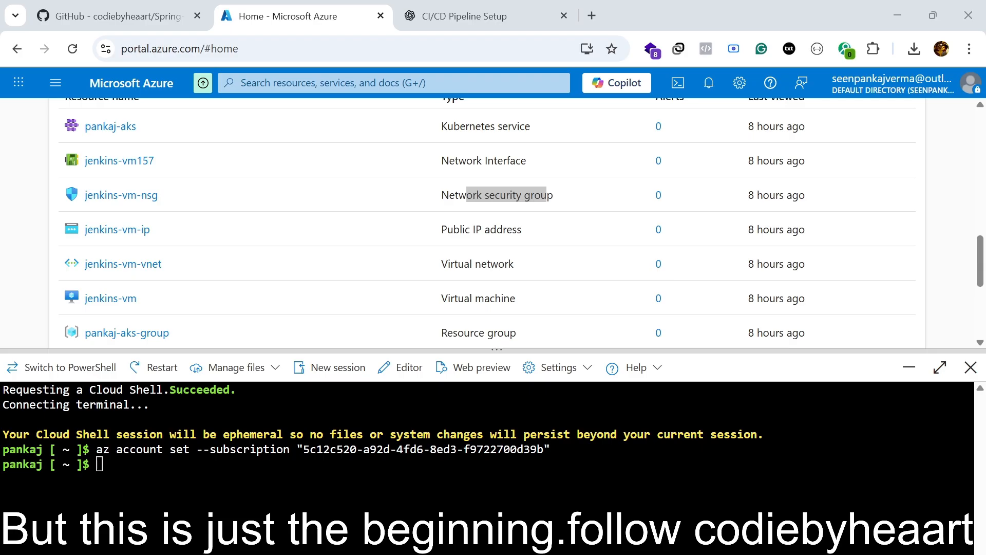
pyautogui.hotkey('alt', 'Tab')
pyautogui.hotkey('ctrl', 'v')
pyautogui.press('Return')
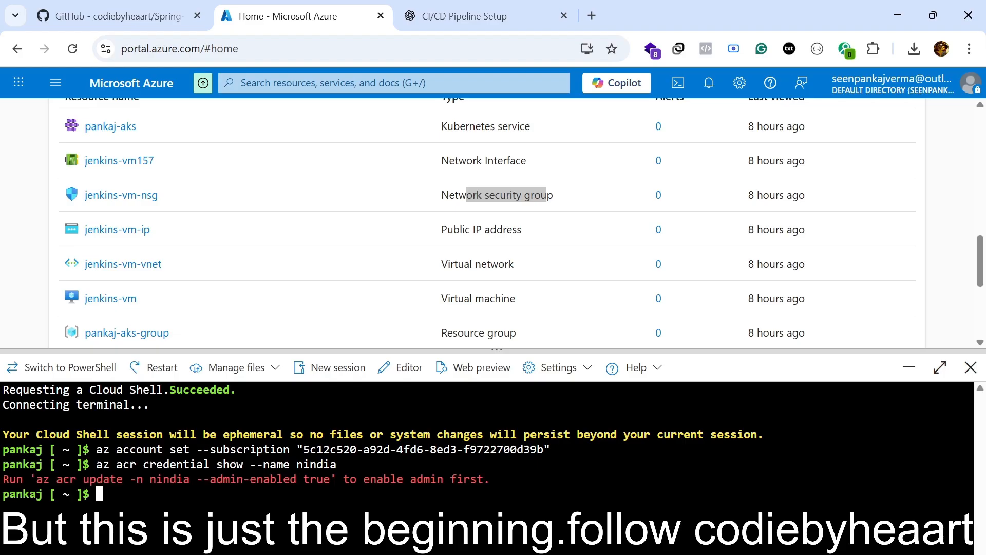
# Attach the nindia container registry to the pankaj-aks cluster in pankaj-aks-group with az aks update.
pyautogui.hotkey('alt', 'Tab')
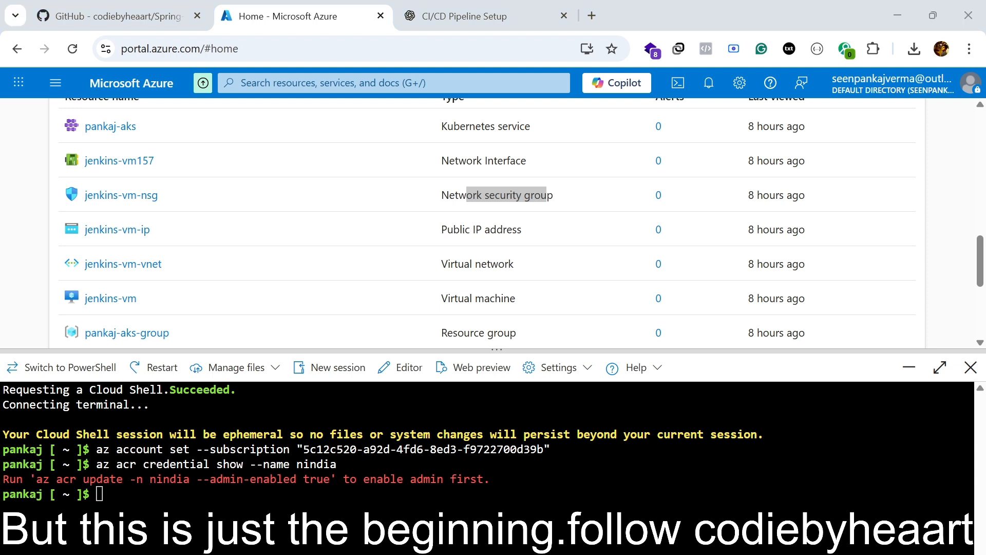
pyautogui.hotkey('alt', 'Tab')
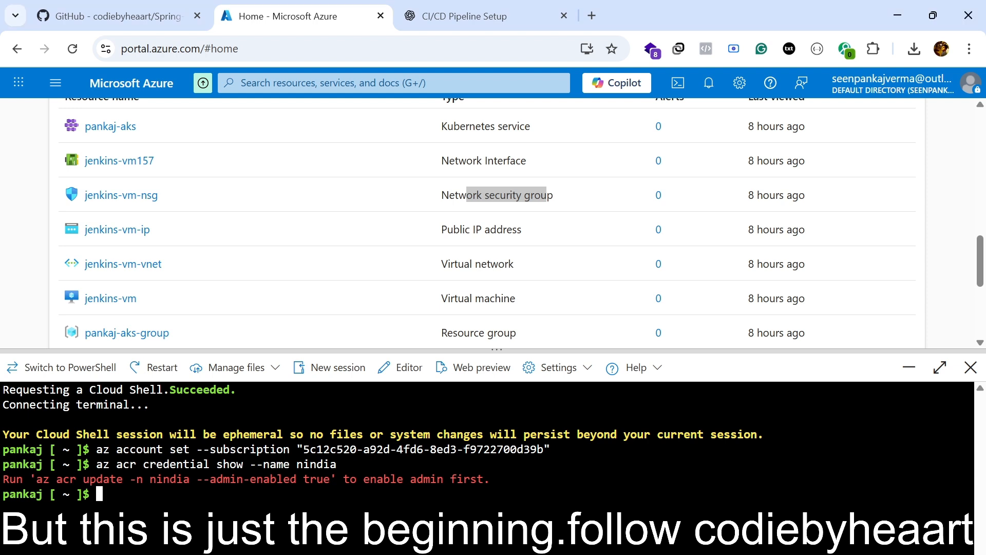
pyautogui.write('az aks update -n pankaj-aks -g pankaj-aks-group --attach-acr nindia')
pyautogui.press('Return')
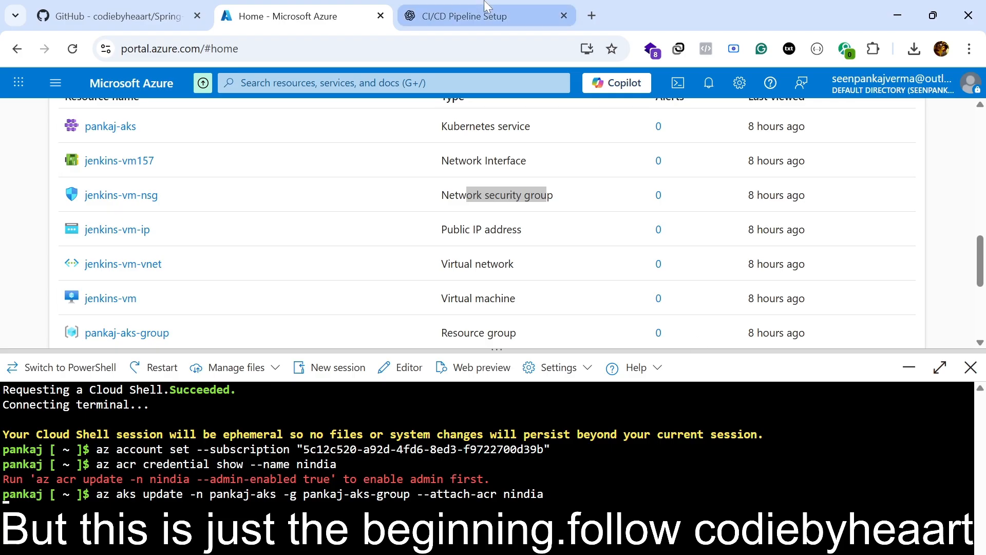
# Check the Docker permission section of the ChatGPT guide, and enlarge the Cloud Shell pane in the Azure portal.
pyautogui.click(463, 16)
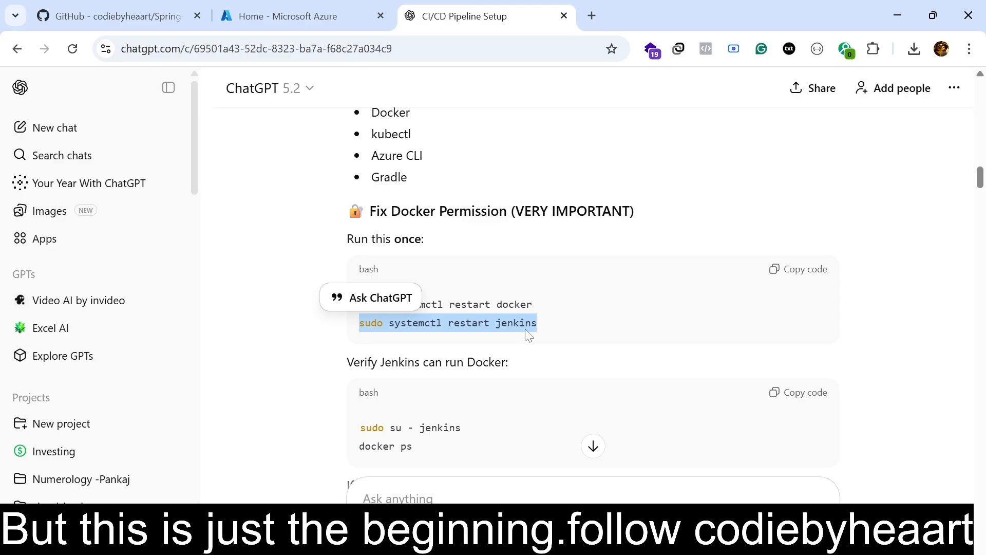
pyautogui.click(343, 11)
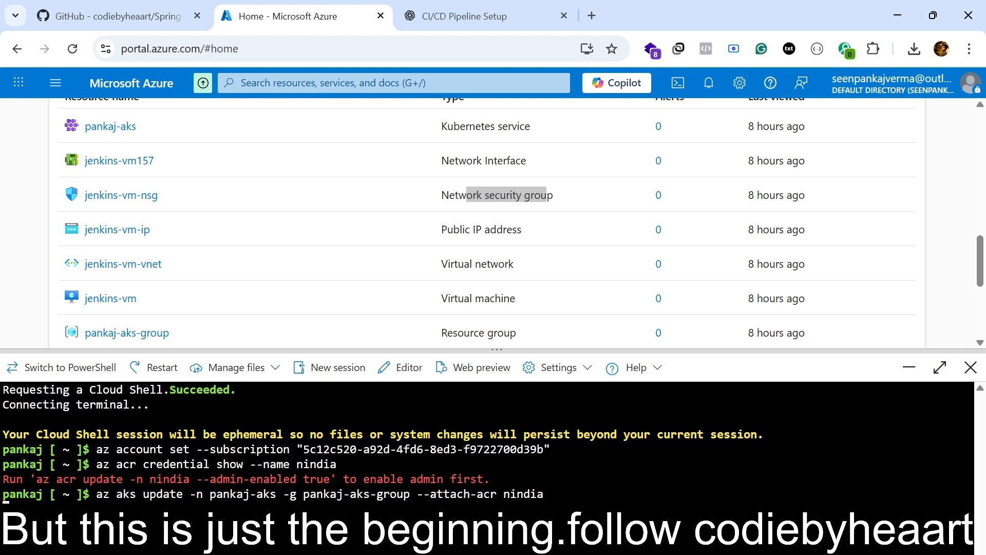
pyautogui.moveTo(733, 351); pyautogui.dragTo(732, 233)
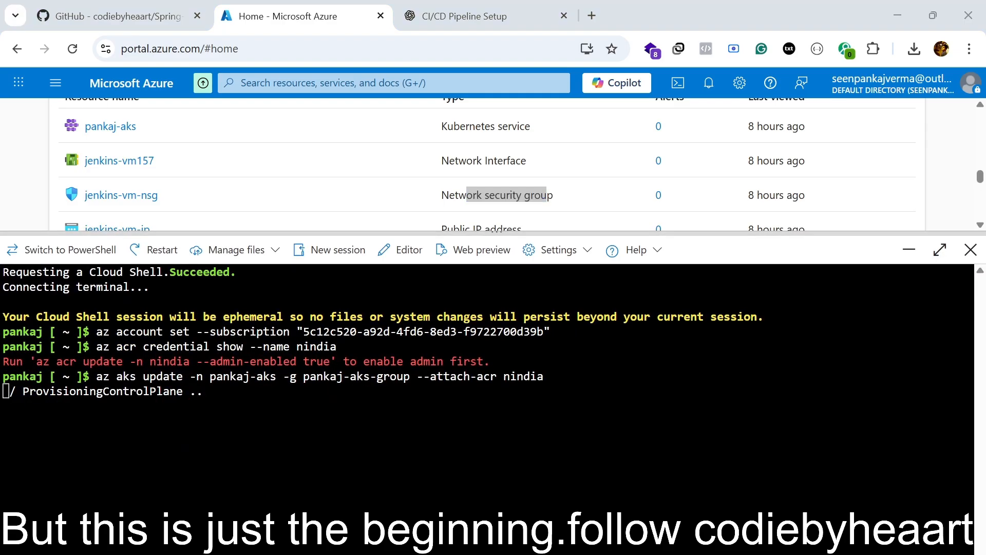
# Check pankaj-aks access to nindia.azurecr.io with az aks check-acr in pankaj-aks-group, and copy the command with its output.
pyautogui.click(684, 240)
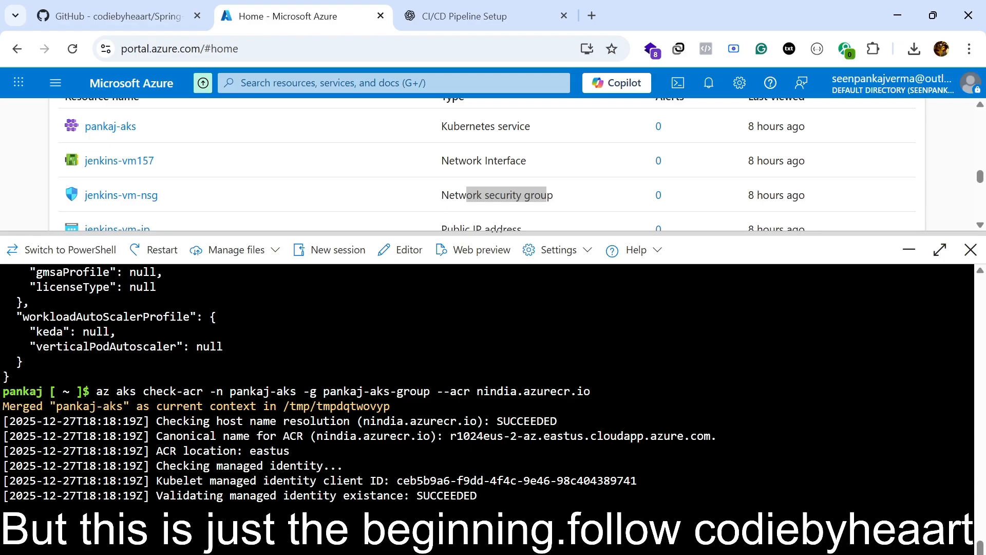
pyautogui.moveTo(965, 501); pyautogui.dragTo(2, 392)
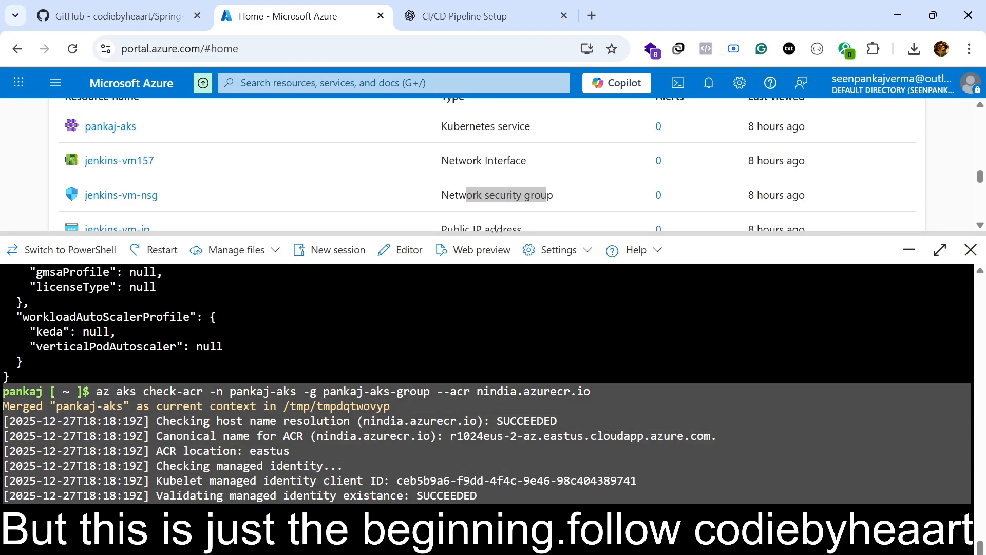
pyautogui.rightClick(195, 431)
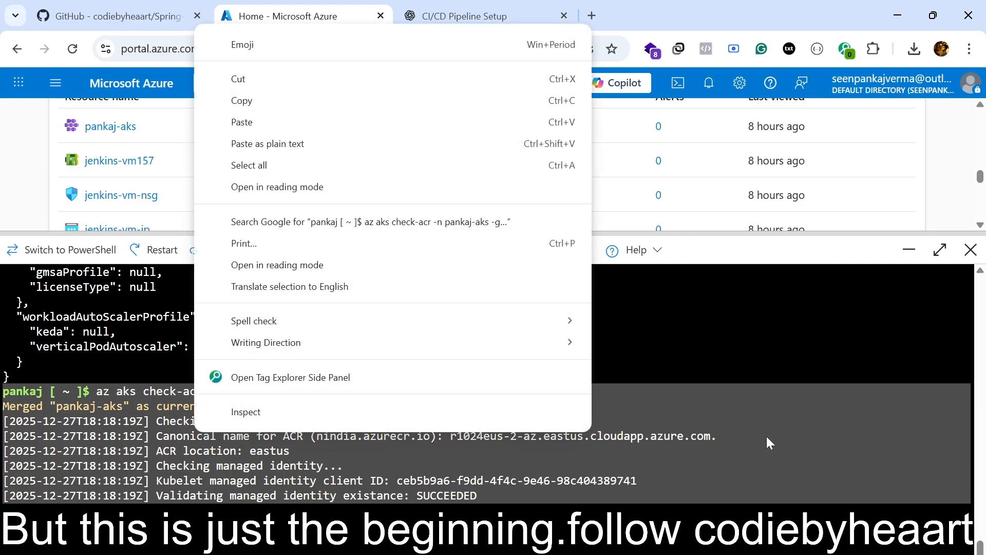
pyautogui.click(344, 101)
pyautogui.hotkey('alt', 'Tab')
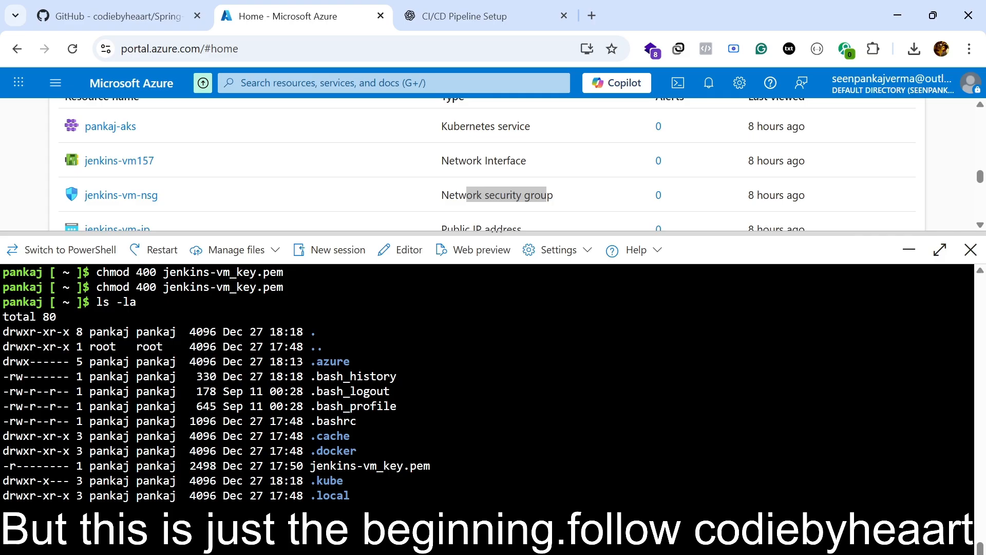
# Examine the ChatGPT guide from the Docker permission fix through Azure access, the YAML files and the pipeline stages to AKS verification.
pyautogui.click(477, 11)
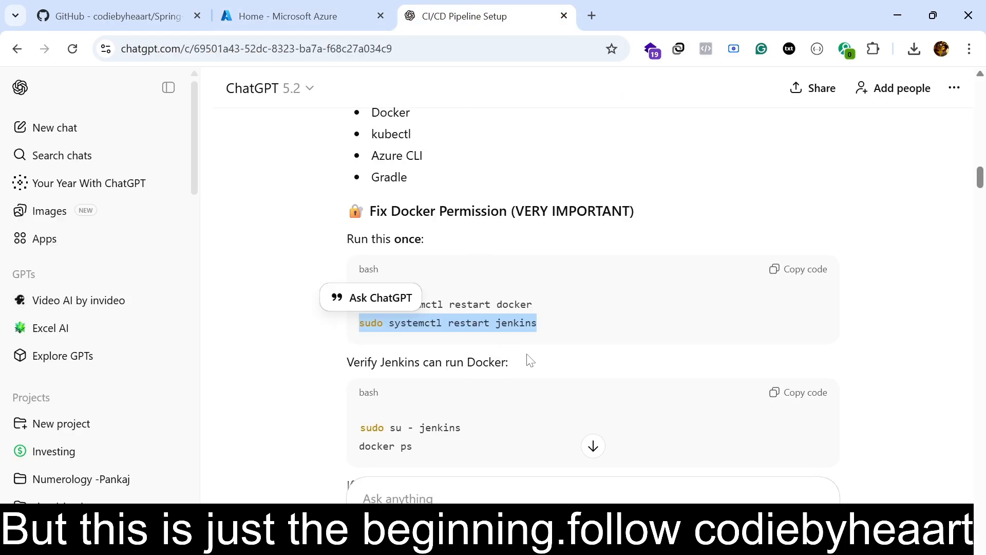
pyautogui.scroll(15, 531, 361)
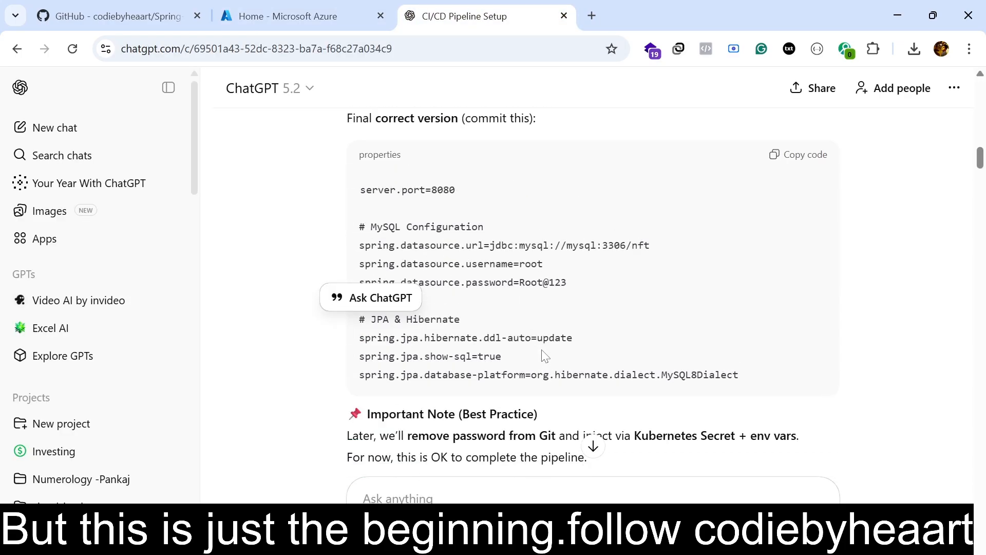
pyautogui.scroll(-18, 545, 354)
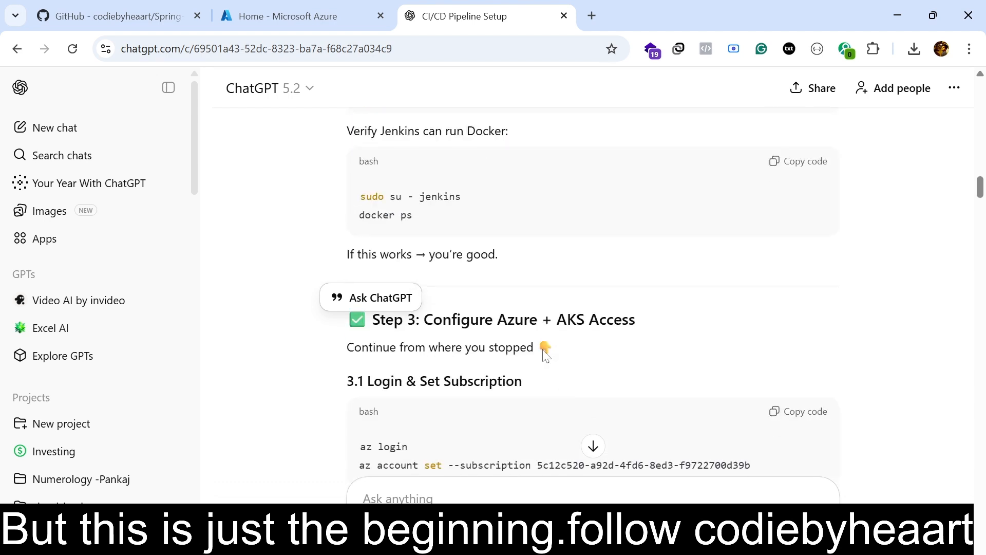
pyautogui.scroll(-5, 546, 355)
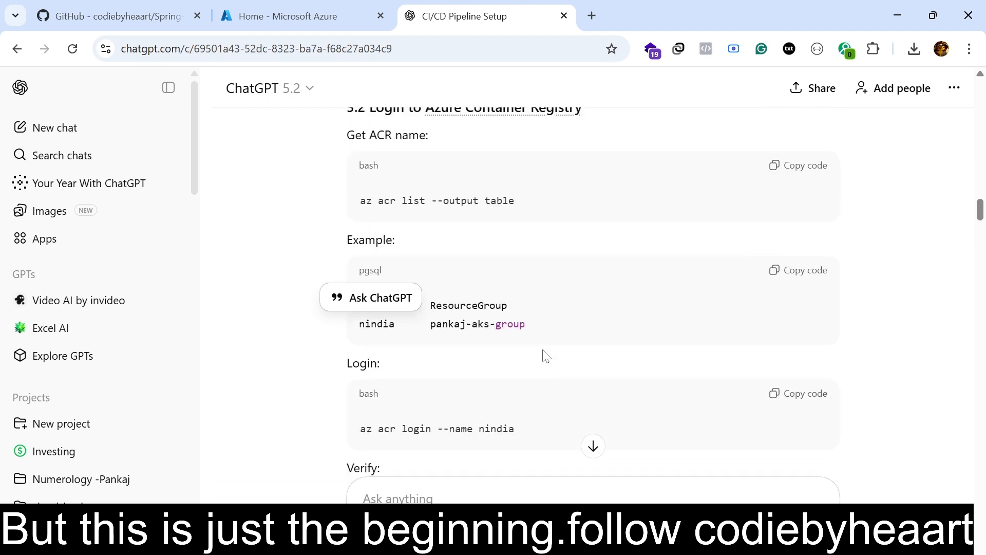
pyautogui.scroll(5, 545, 355)
pyautogui.scroll(-10, 546, 354)
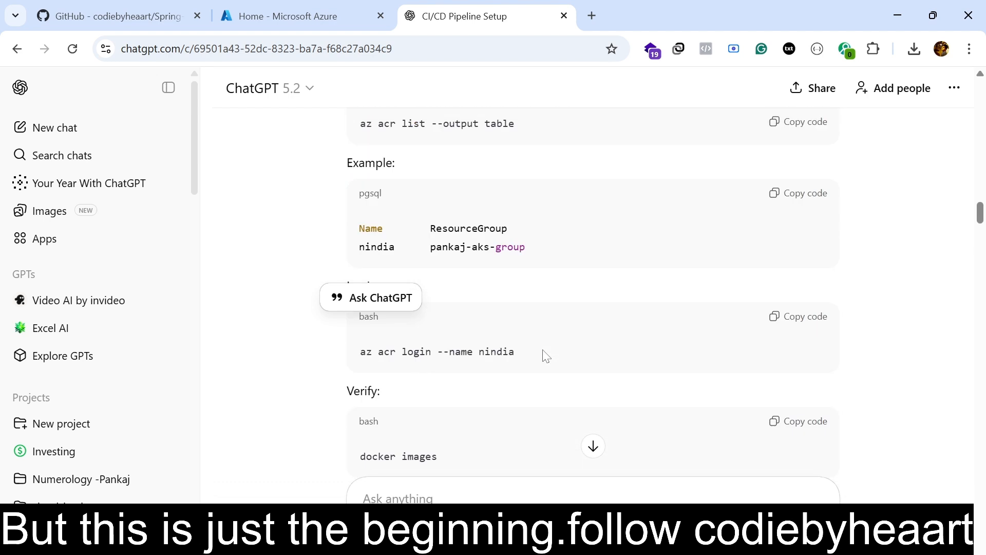
pyautogui.scroll(-5, 546, 355)
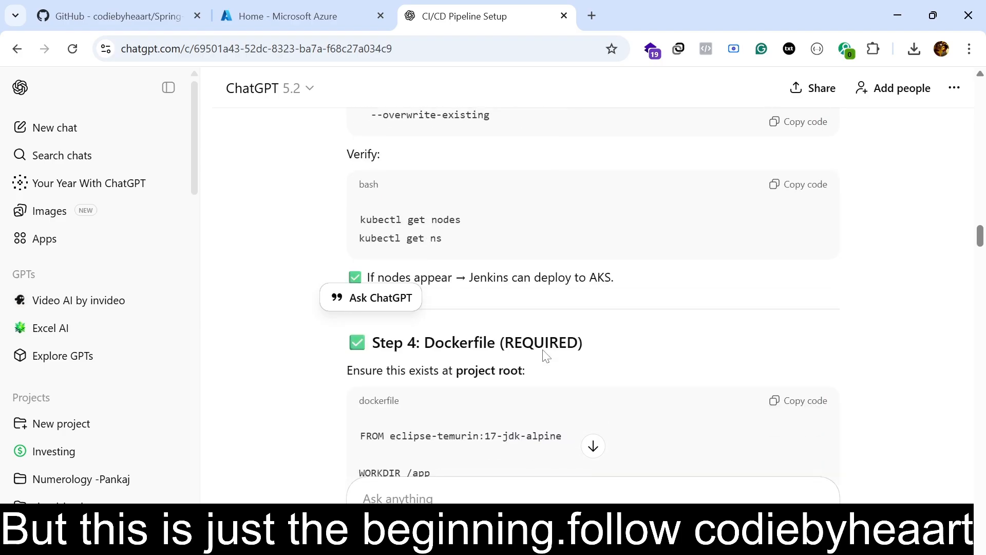
pyautogui.scroll(-8, 546, 355)
pyautogui.scroll(-20, 545, 355)
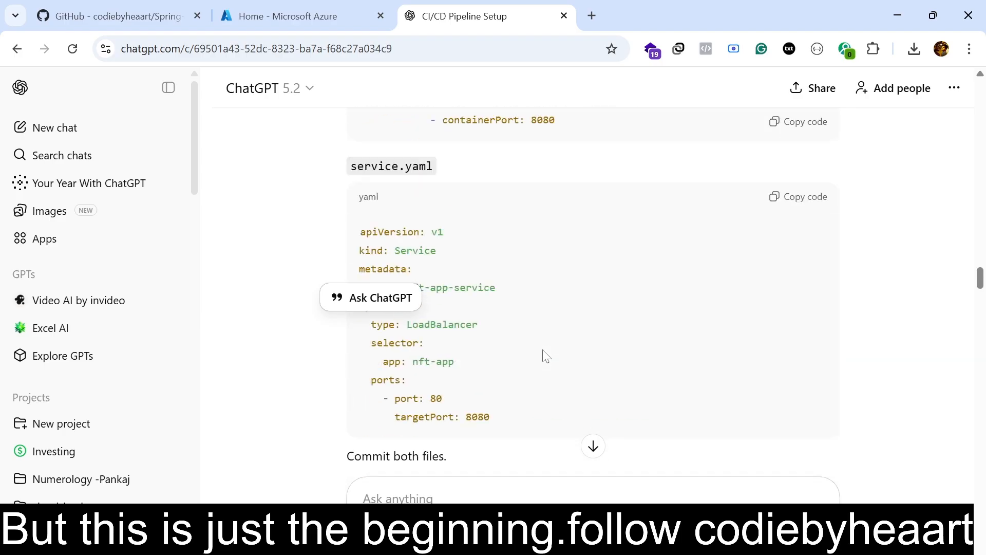
pyautogui.scroll(-2, 546, 356)
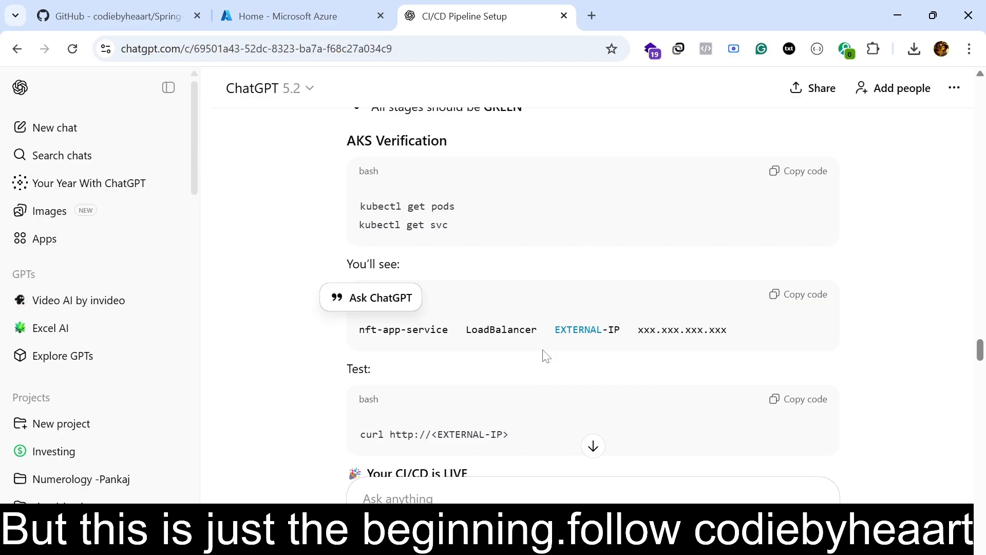
pyautogui.scroll(-15, 545, 356)
pyautogui.scroll(3, 545, 356)
pyautogui.scroll(10, 545, 355)
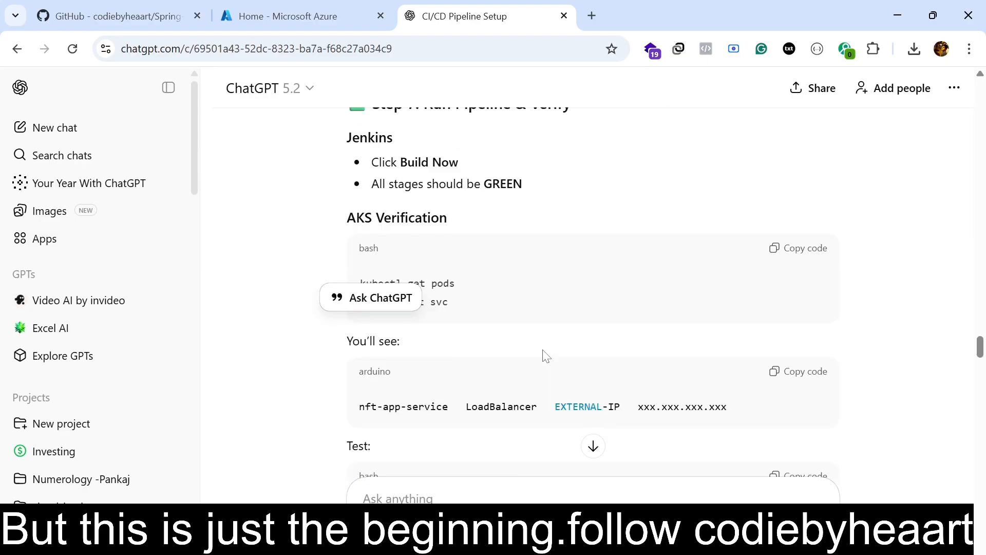
pyautogui.scroll(7, 546, 356)
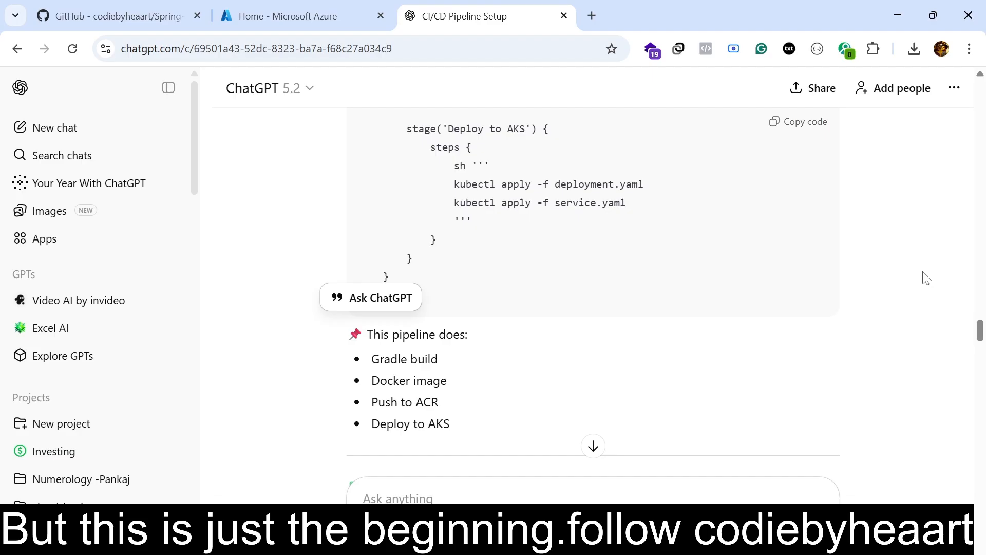
# Return to the Cloud Shell holding jenkins-vm_key.pem and connect to the Jenkins VM over SSH.
pyautogui.click(339, 21)
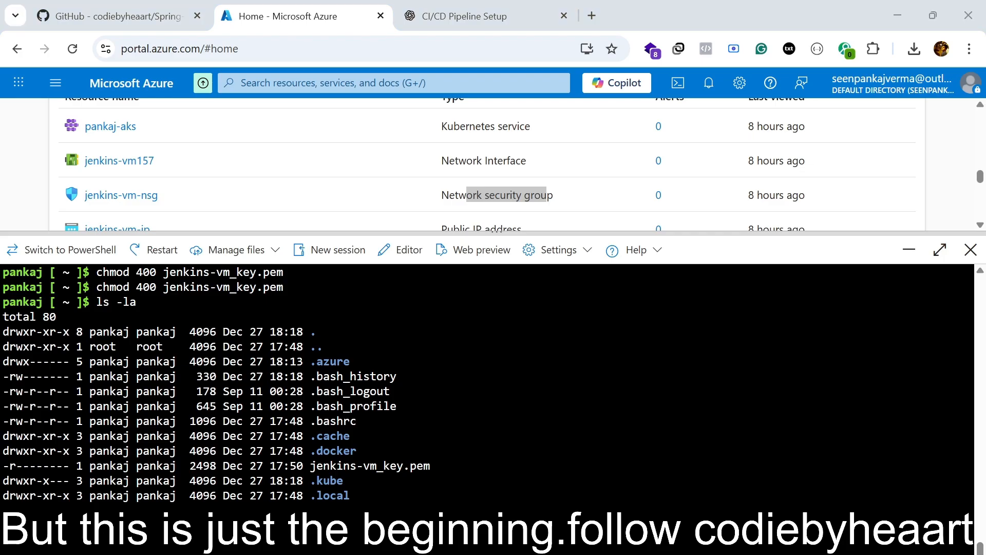
pyautogui.press('super+r')
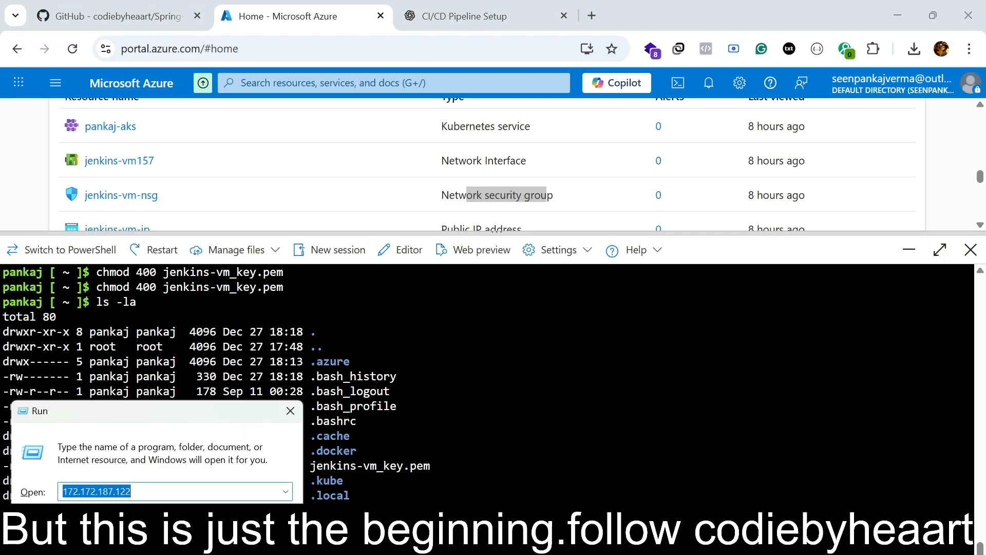
pyautogui.press('Escape')
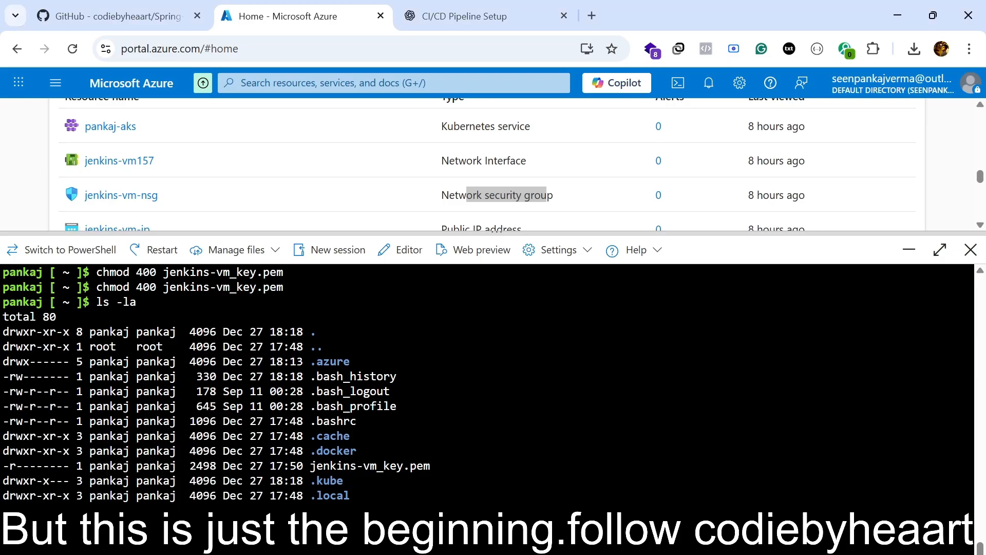
pyautogui.press('Return')
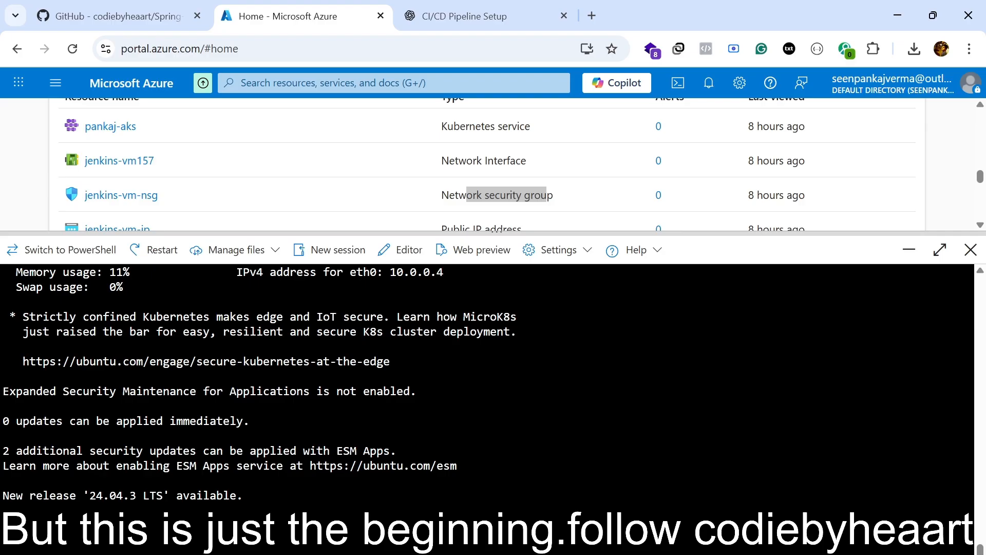
# Run the Azure CLI installation on the Jenkins VM, adding the Microsoft azure-cli package repository.
pyautogui.hotkey('alt', 'Tab')
pyautogui.press('Return')
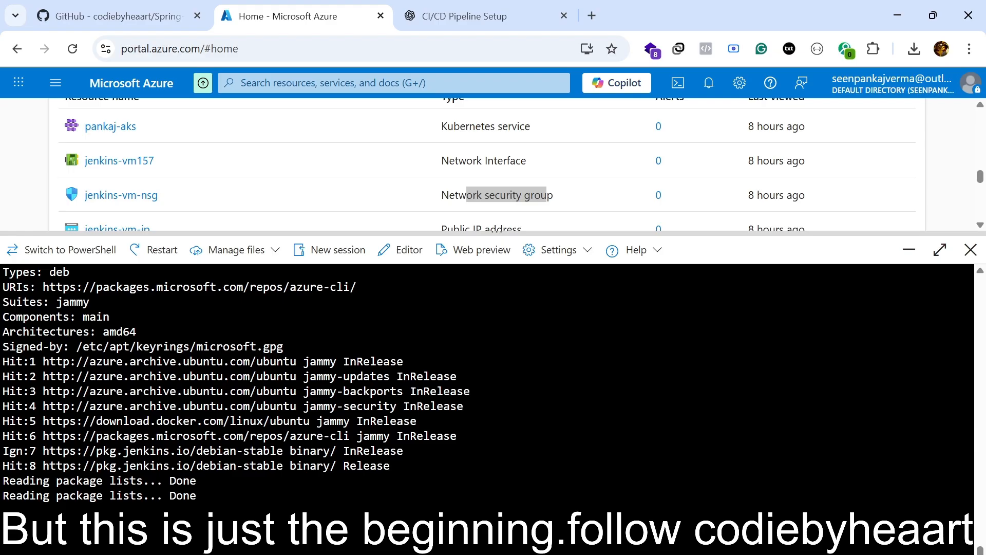
pyautogui.hotkey('alt', 'Tab')
# Open a new Cloud Shell session and fetch the pankaj-aks credentials from pankaj-aks-group with az aks get-credentials and --overwrite-existing.
pyautogui.click(316, 250)
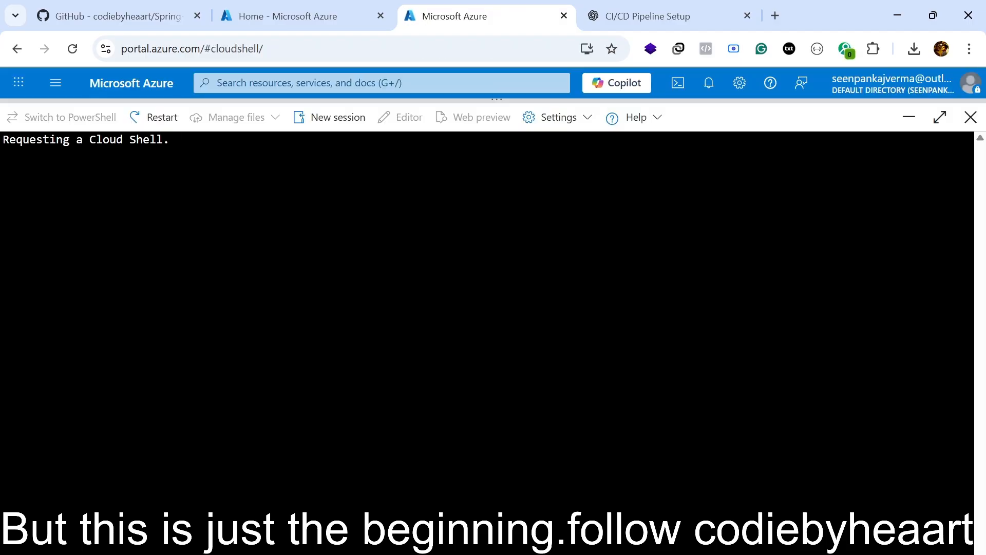
pyautogui.click(262, 16)
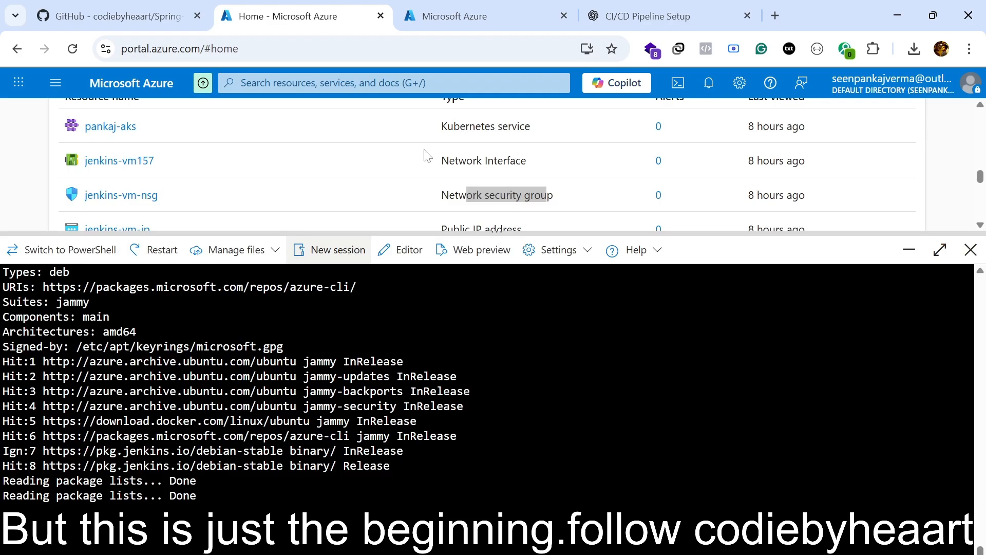
pyautogui.click(421, 8)
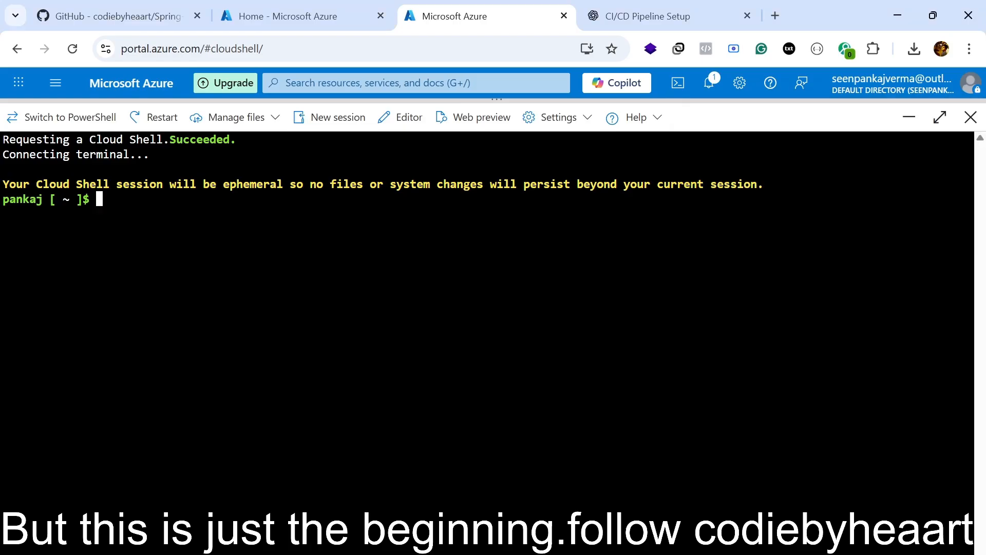
pyautogui.hotkey('ctrl', 'v')
pyautogui.press('Return')
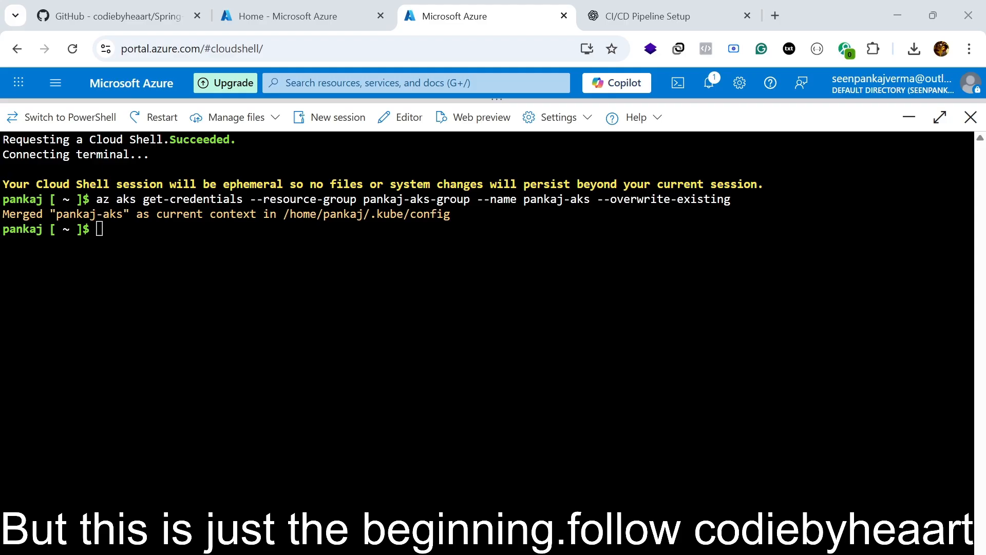
# Display the cluster's kubeconfig in the new session with cat ~/.kube/config and look through it.
pyautogui.hotkey('alt', 'Tab')
pyautogui.hotkey('ctrl', 'v')
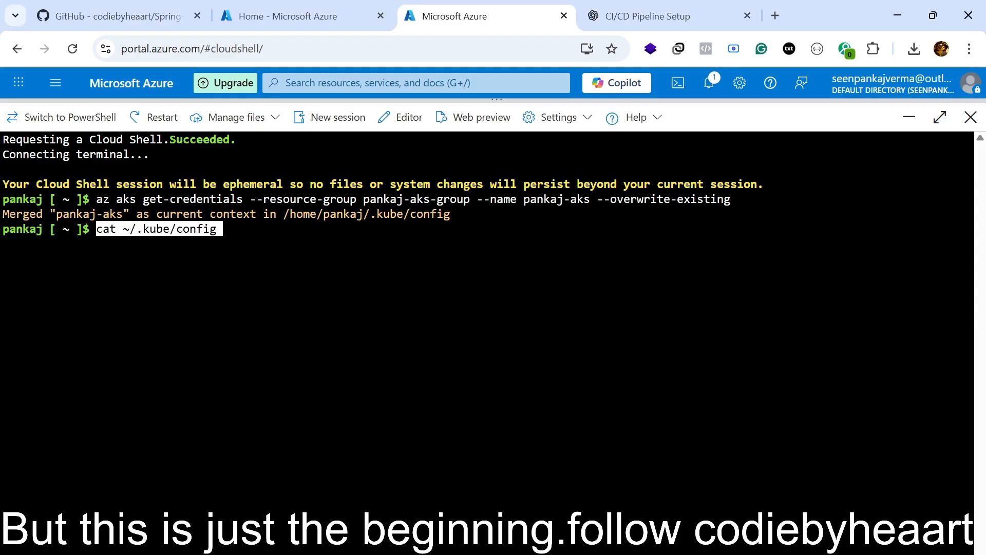
pyautogui.press('Return')
pyautogui.scroll(10, 488, 318)
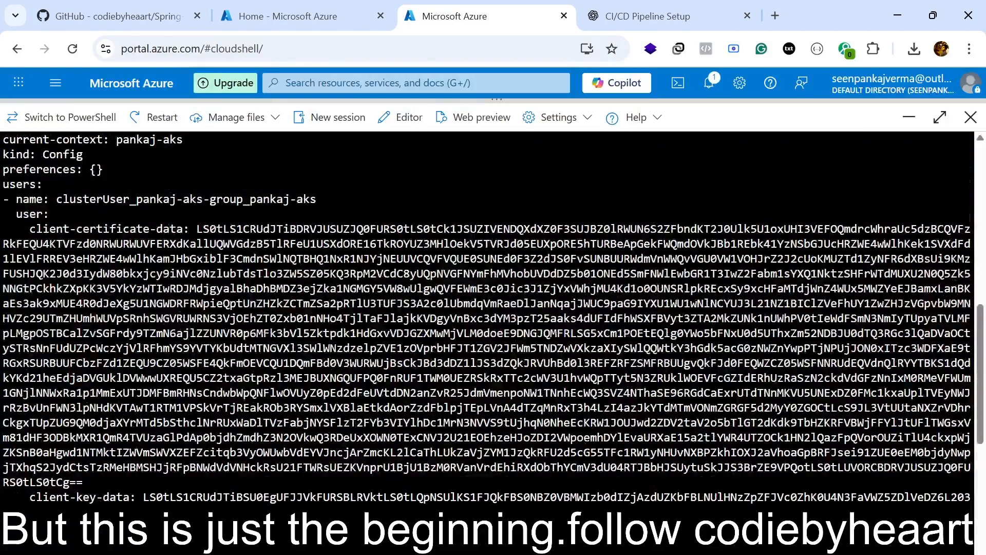
pyautogui.scroll(-7, 488, 319)
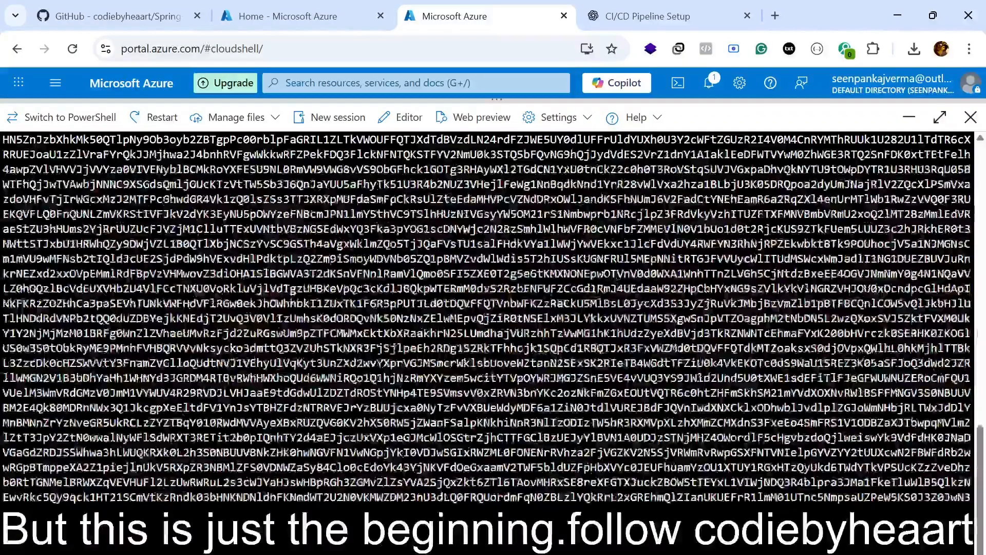
# Copy the Cloud Shell output from the az aks get-credentials command through the end of the kubeconfig.
pyautogui.moveTo(360, 535); pyautogui.dragTo(2, 164)
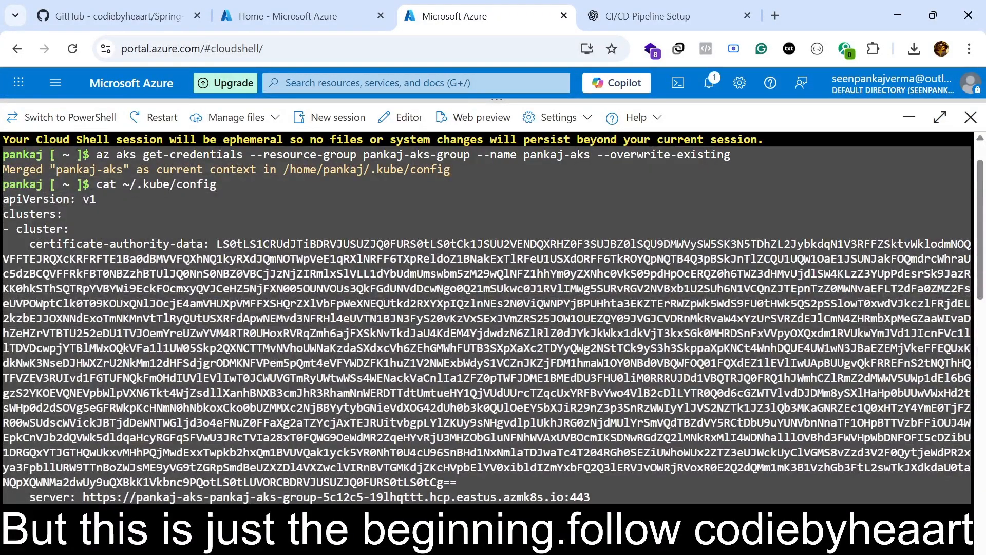
pyautogui.rightClick(56, 157)
pyautogui.click(154, 231)
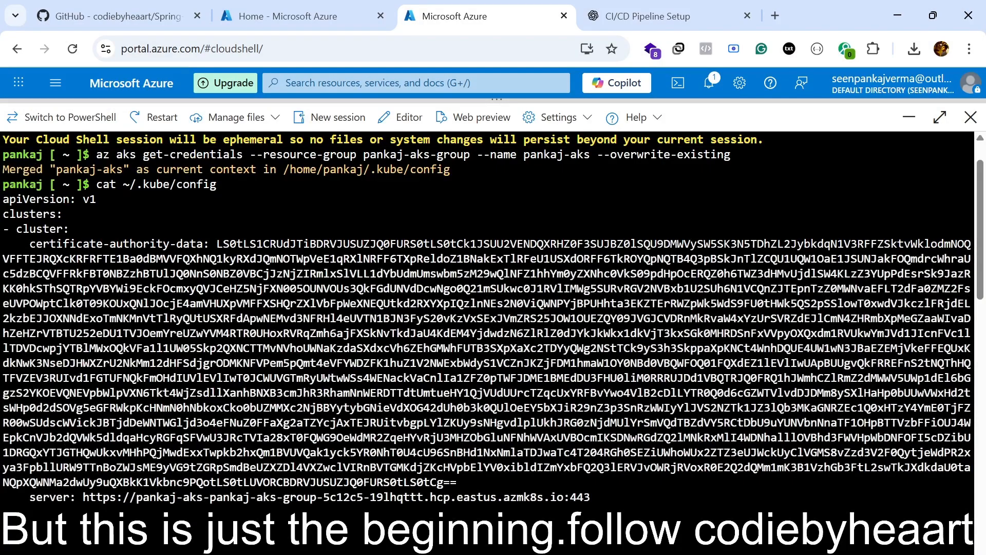
pyautogui.hotkey('alt', 'Tab')
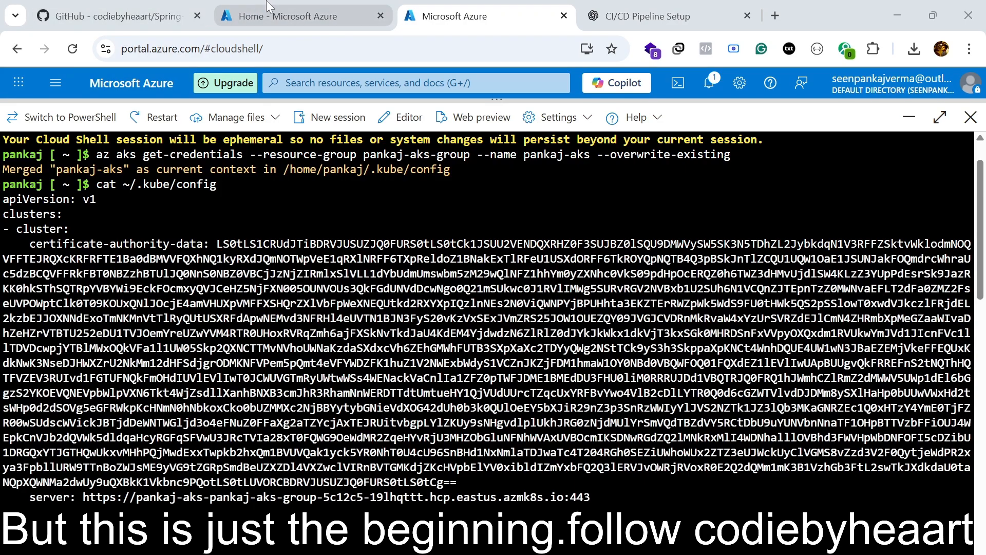
# Check the AKS verification part of the ChatGPT guide, and open /home/azureuser/.kube/config in nano on the Jenkins VM.
pyautogui.click(267, 12)
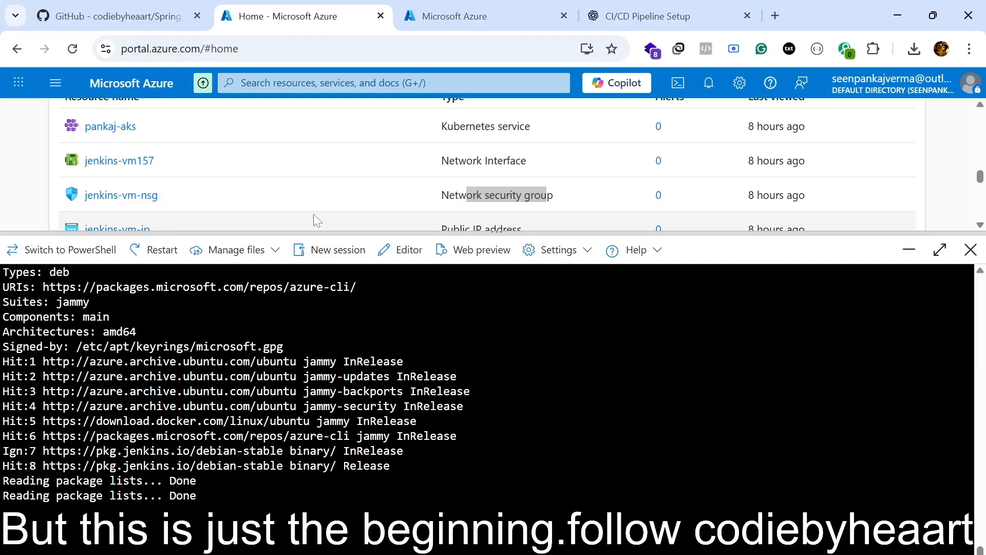
pyautogui.click(623, 14)
pyautogui.scroll(-15, 480, 343)
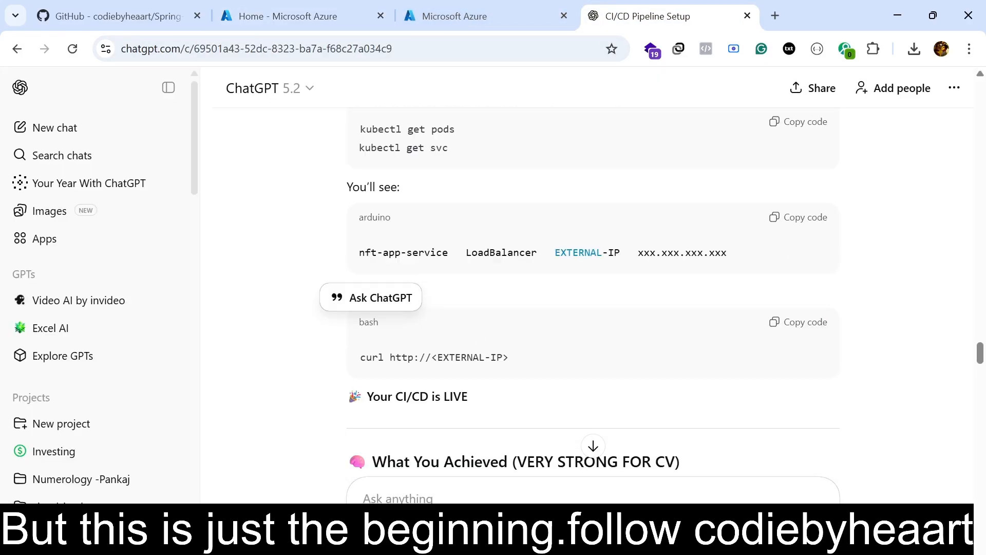
pyautogui.scroll(-6, 485, 354)
pyautogui.scroll(20, 579, 322)
pyautogui.click(280, 16)
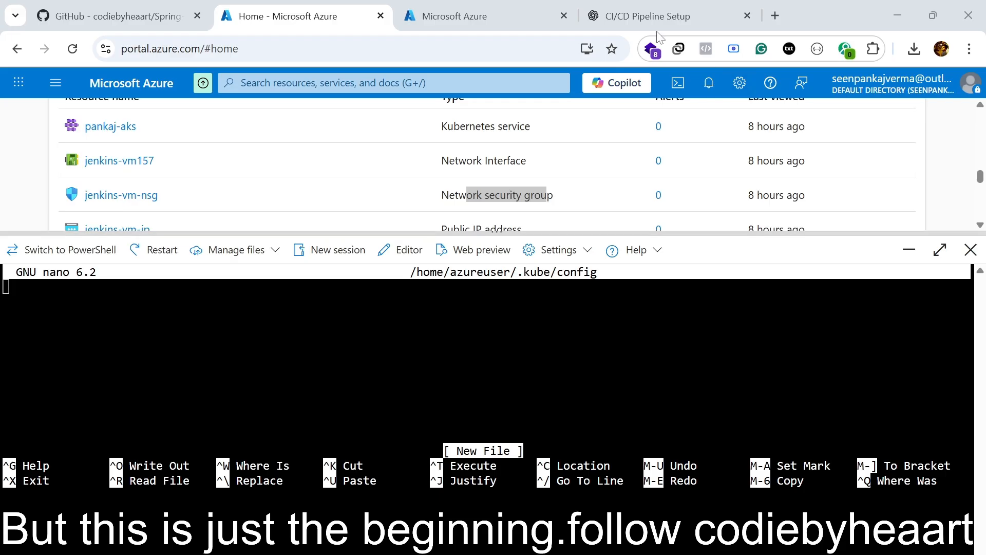
# Copy only the kubeconfig text from the Cloud Shell output, starting at apiVersion: v1 and running to its end.
pyautogui.click(455, 16)
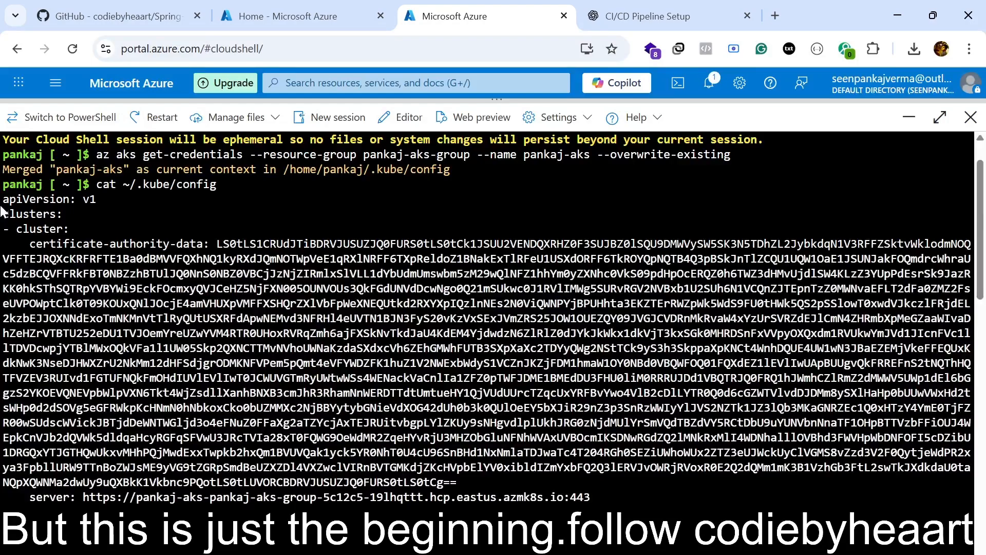
pyautogui.moveTo(3, 199); pyautogui.dragTo(156, 393)
pyautogui.scroll(-6, 187, 378)
pyautogui.scroll(-5, 156, 392)
pyautogui.moveTo(156, 393); pyautogui.dragTo(132, 514)
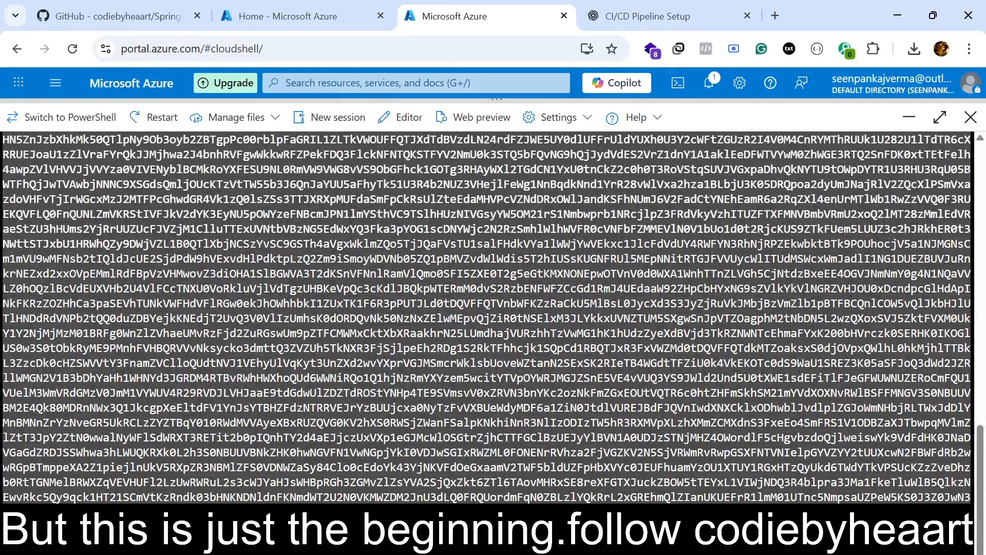
pyautogui.rightClick(337, 408)
pyautogui.click(393, 78)
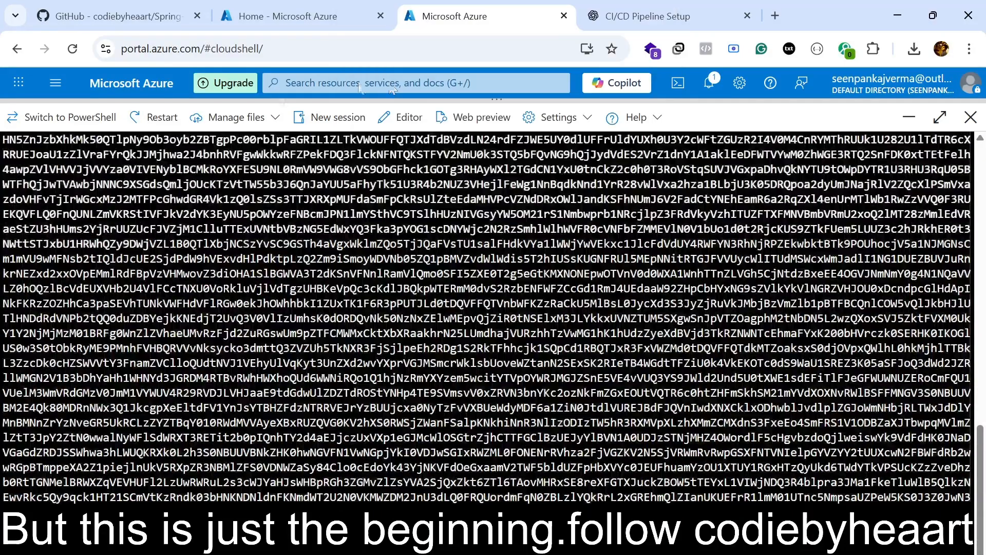
# Paste the kubeconfig, including its client key and token, into /home/azureuser/.kube/config on the Jenkins VM, and save the file.
pyautogui.click(265, 18)
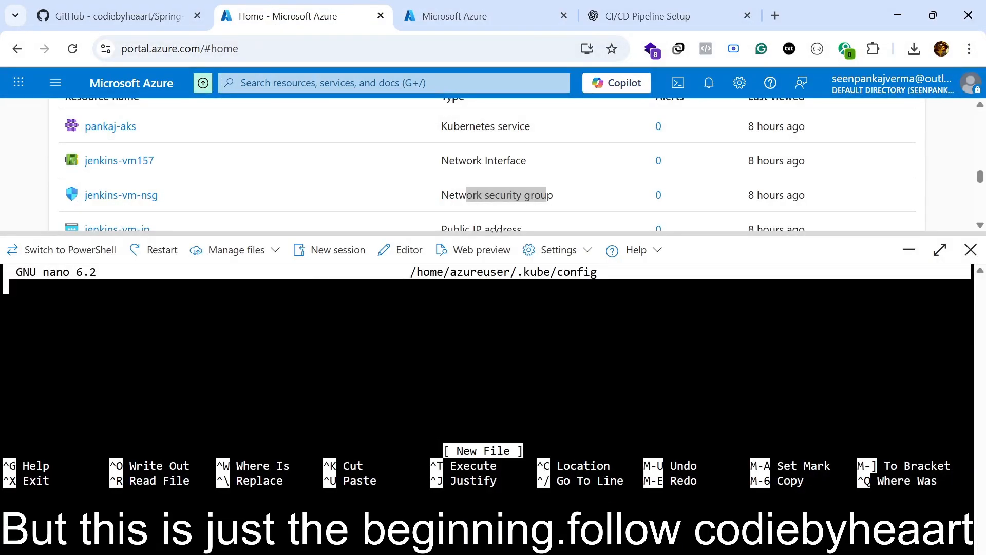
pyautogui.hotkey('ctrl', 'v')
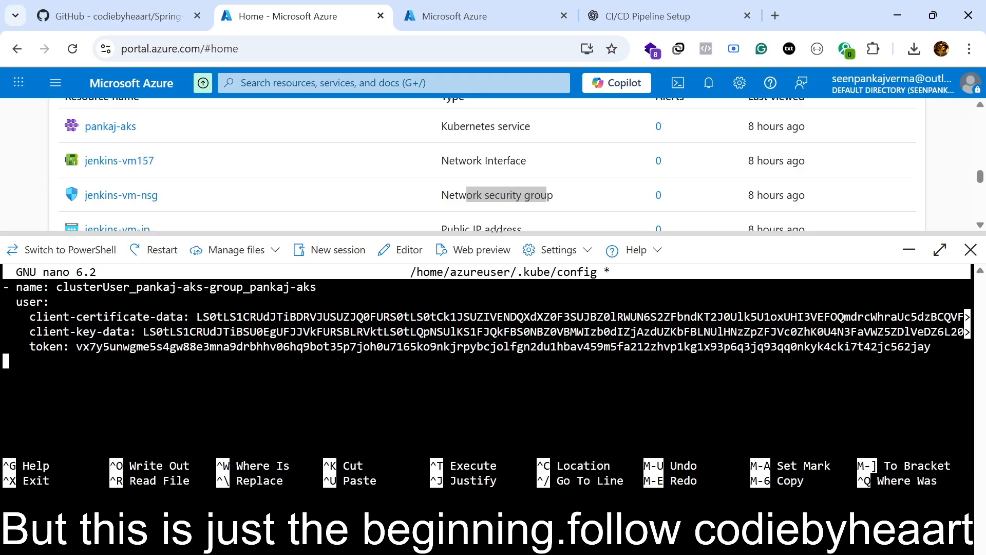
pyautogui.hotkey('ctrl', 'x')
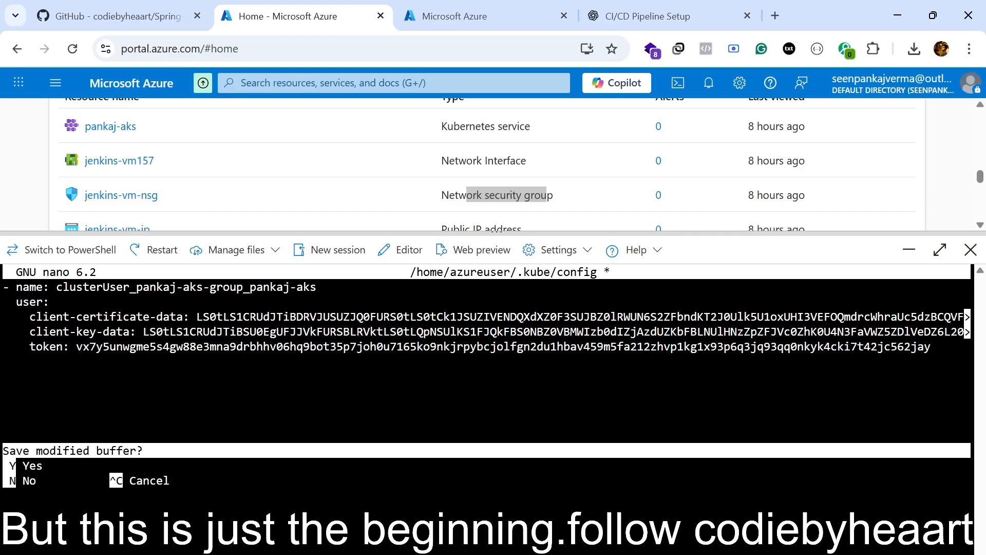
pyautogui.press('y')
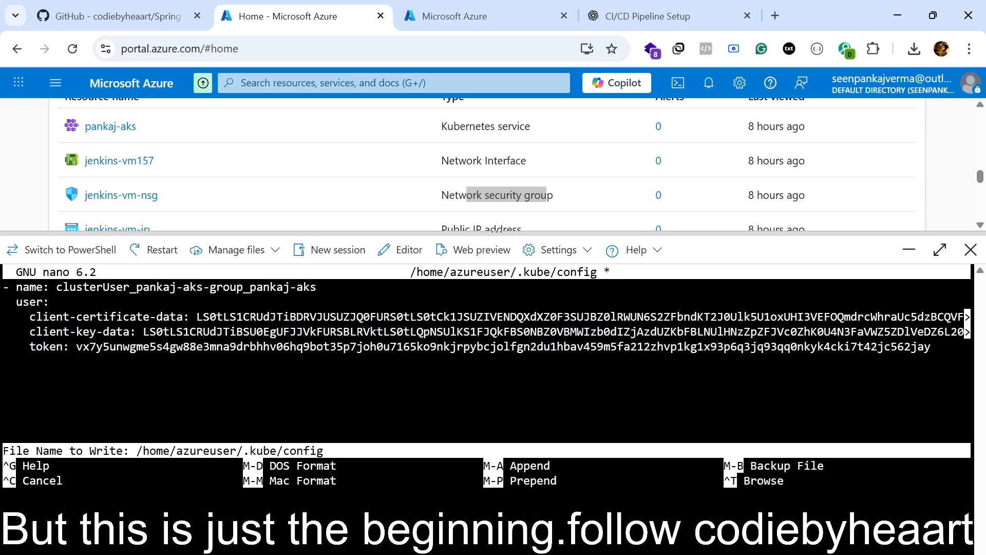
pyautogui.press('Return')
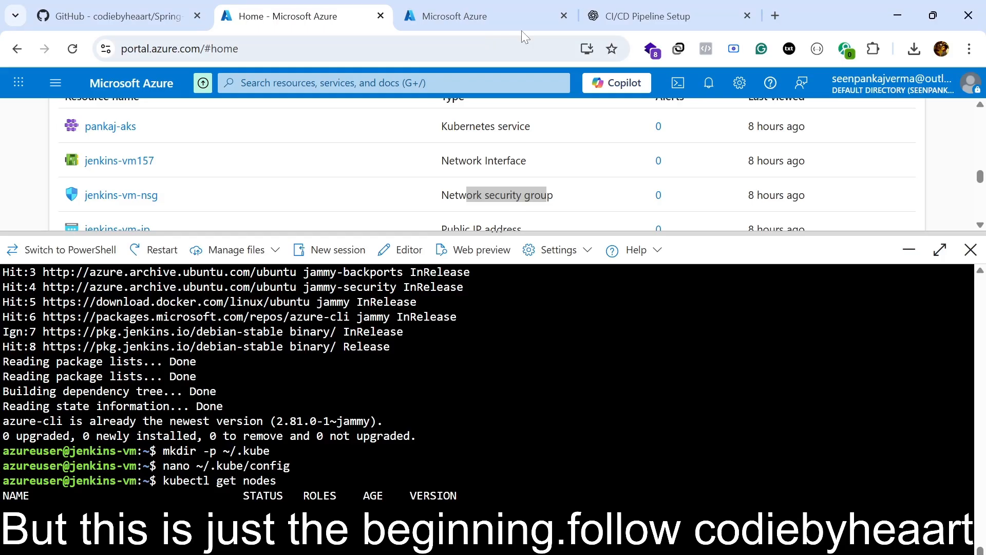
# Find the Azure Container Registry login section in the ChatGPT guide and select its az acr list --output table command.
pyautogui.click(647, 16)
pyautogui.scroll(6, 486, 313)
pyautogui.scroll(8, 485, 312)
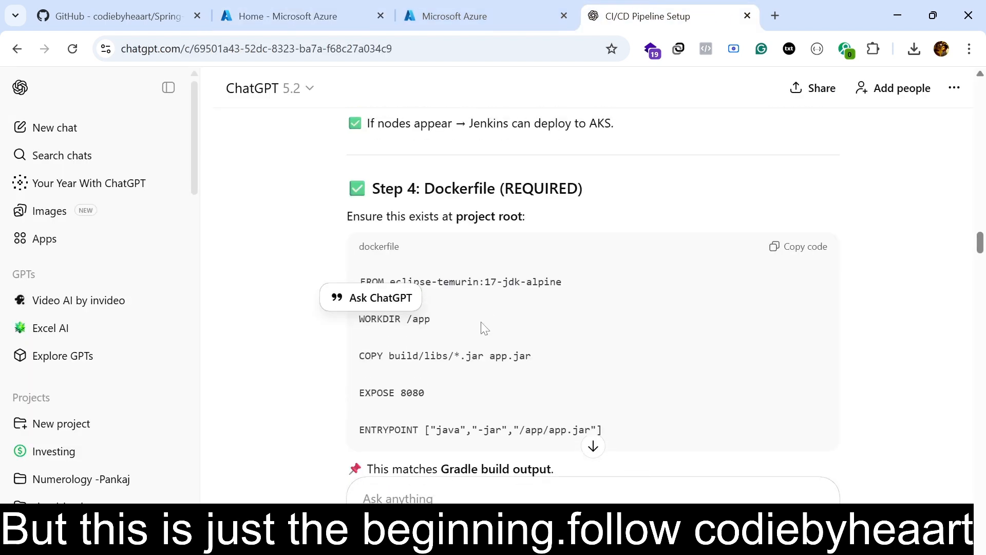
pyautogui.scroll(4, 473, 331)
pyautogui.scroll(9, 475, 334)
pyautogui.scroll(5, 458, 313)
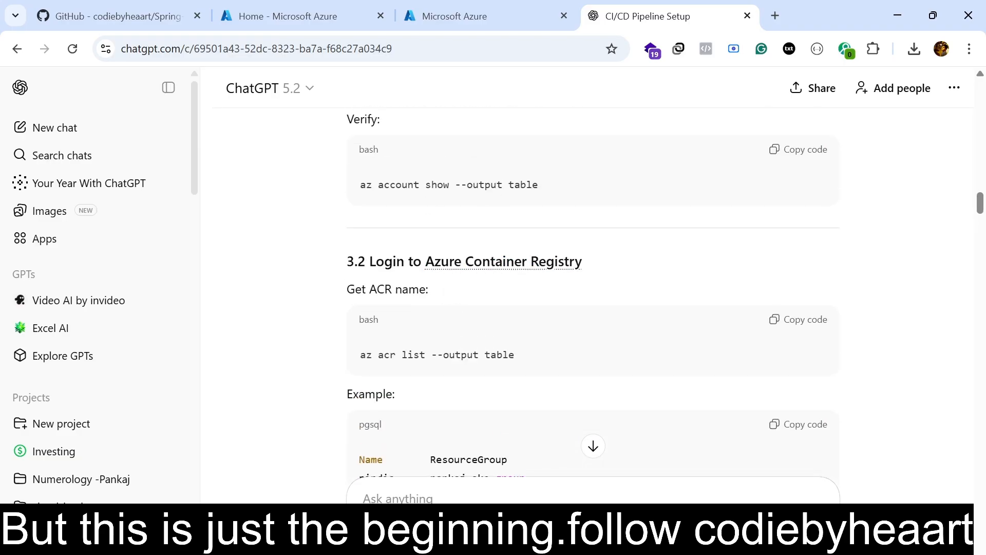
pyautogui.moveTo(361, 354); pyautogui.dragTo(520, 366)
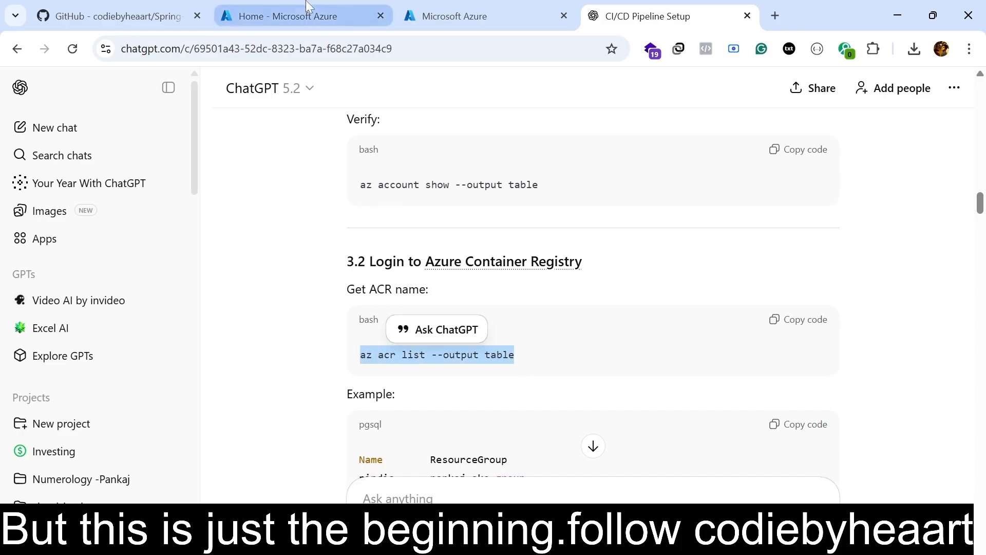
# On the Jenkins VM, list the pods in the myapp namespace and enter the command copying ~/.kube/config to /var/lib/jenkins/.kube.
pyautogui.click(307, 7)
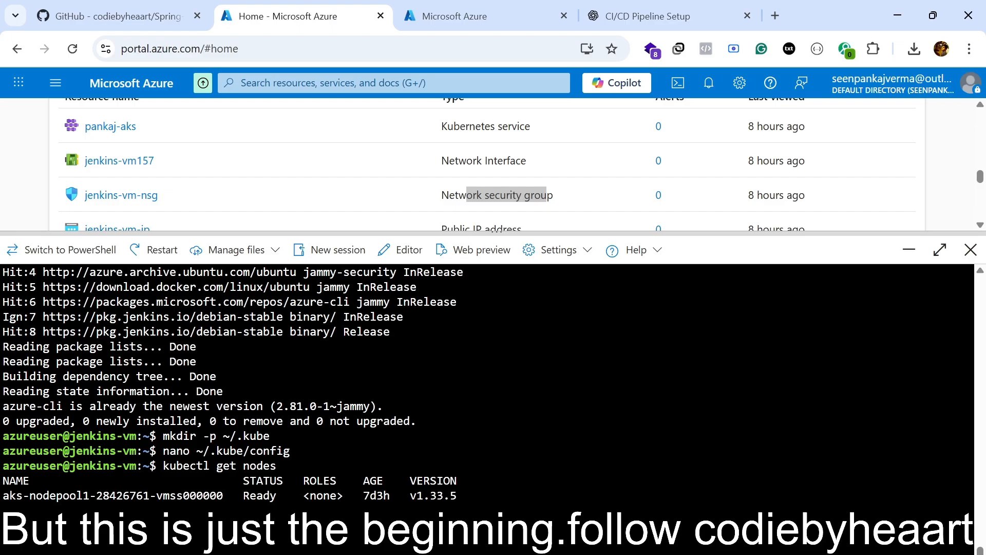
pyautogui.write('kubectl get pods -n myapp')
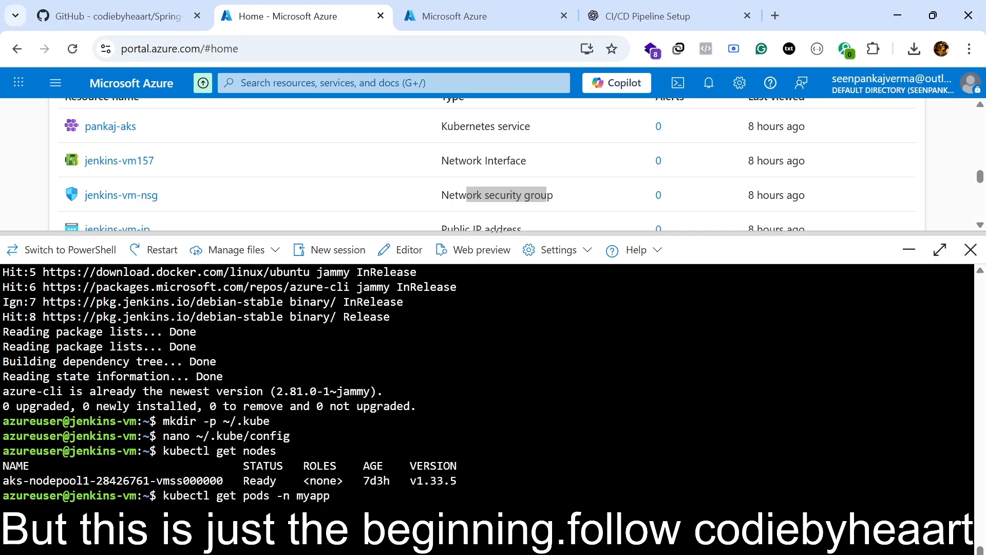
pyautogui.press('Return')
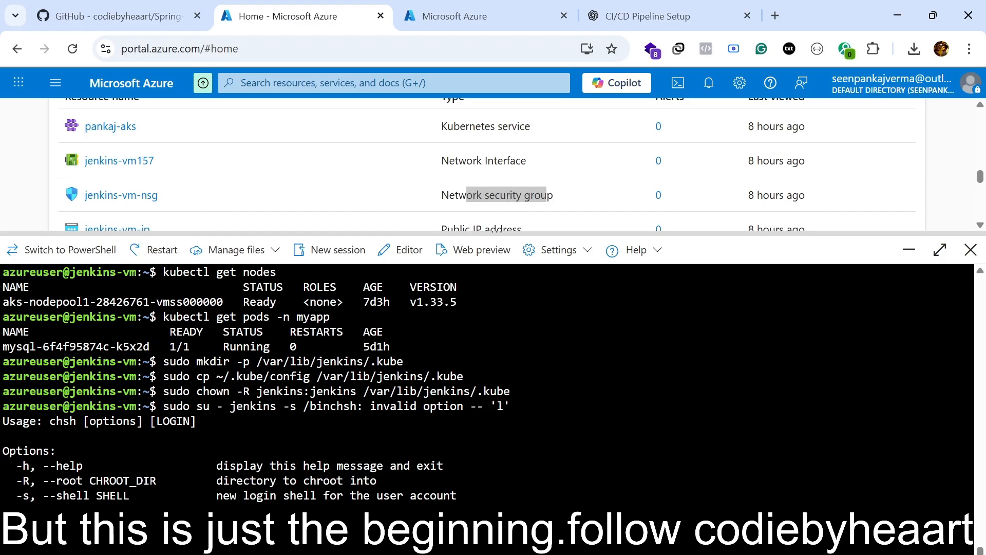
pyautogui.hotkey('ctrl', 'v')
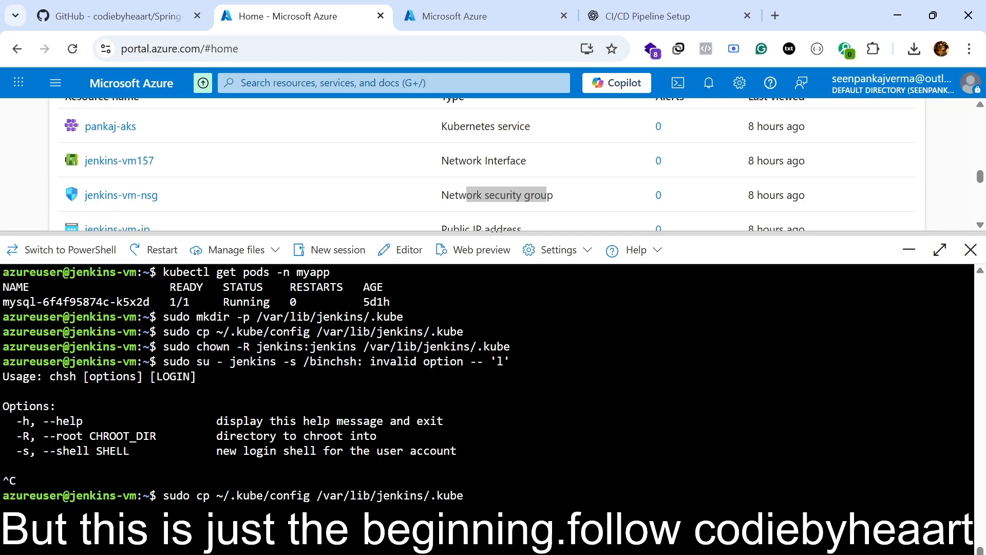
# Copy the az acr credential show output for the nindia registry from the other Cloud Shell session.
pyautogui.hotkey('alt', 'Tab')
pyautogui.click(455, 16)
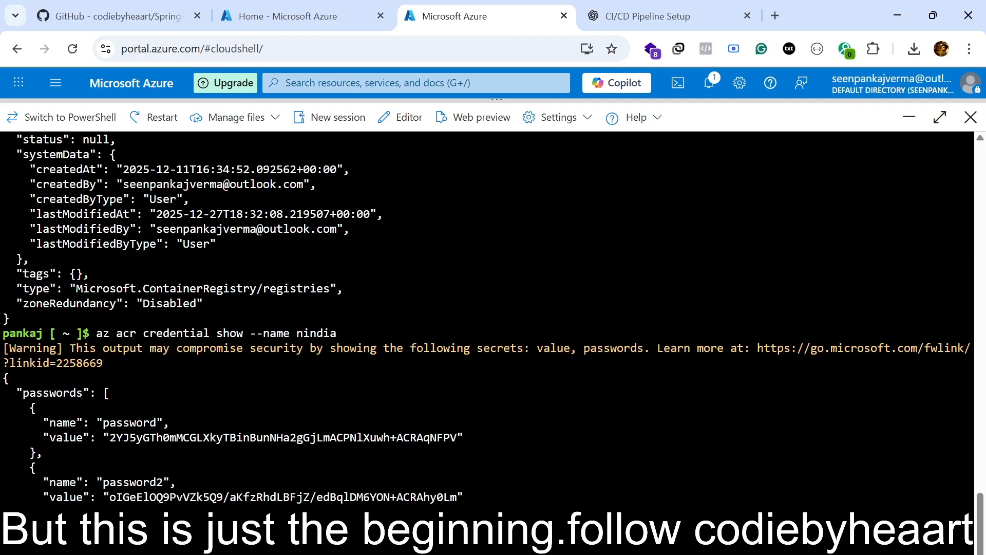
pyautogui.moveTo(31, 539); pyautogui.dragTo(1, 336)
pyautogui.rightClick(97, 334)
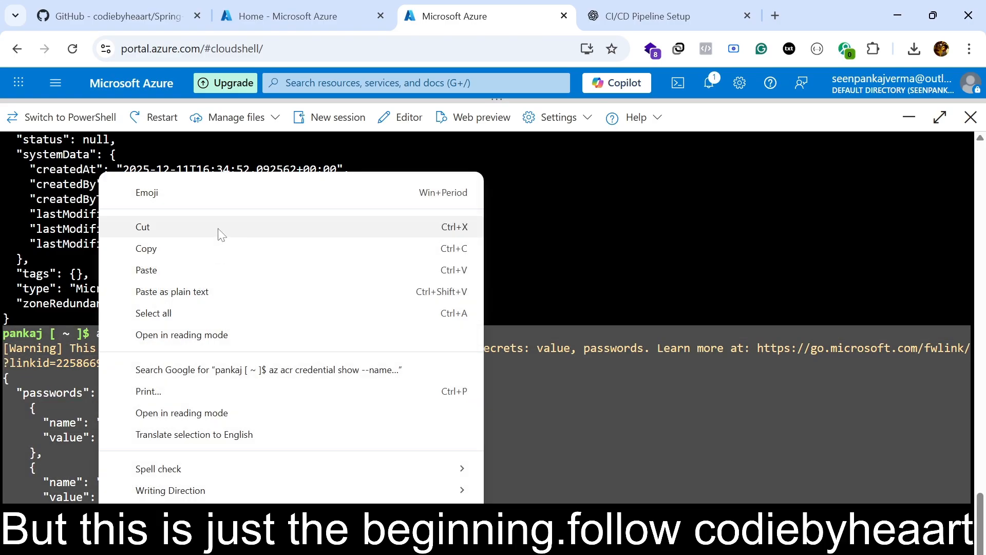
pyautogui.click(214, 249)
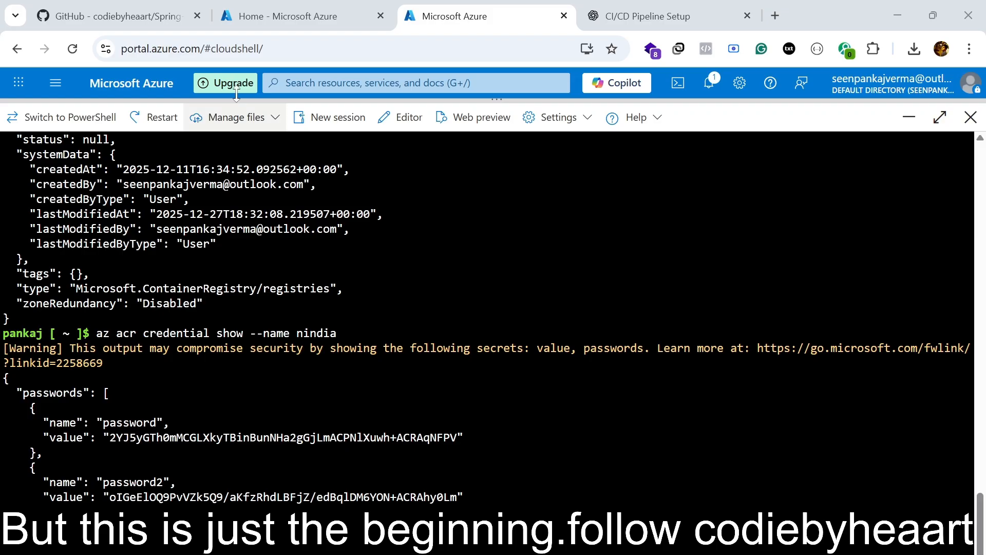
# Return to the Jenkins VM session and pull the hello-world image with Docker.
pyautogui.click(278, 15)
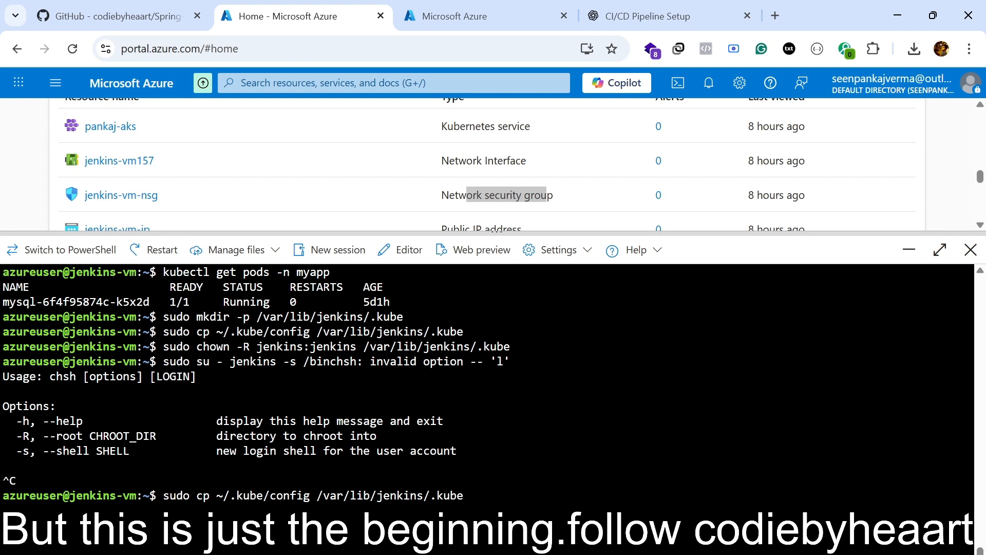
pyautogui.hotkey('alt', 'Tab')
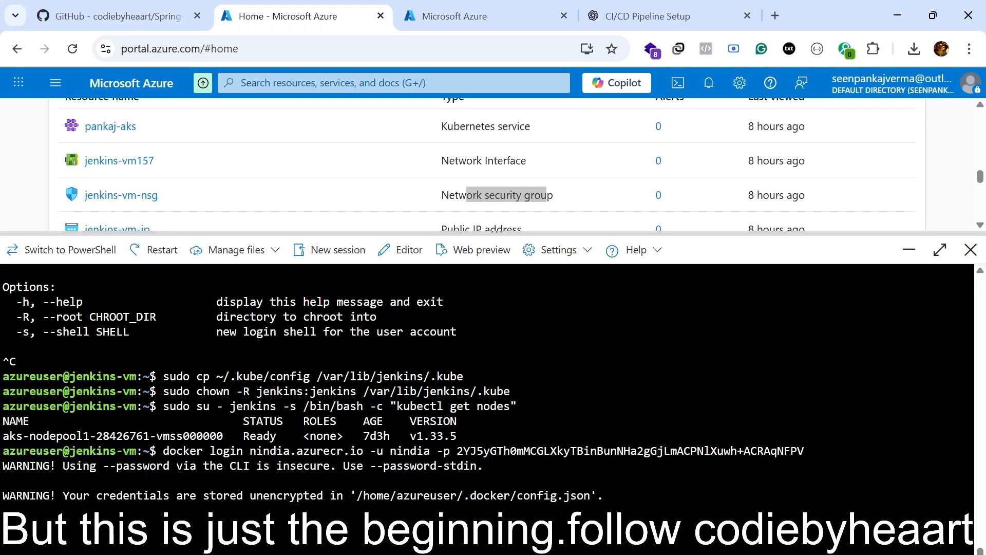
pyautogui.write('docker pull hello-world')
pyautogui.press('Return')
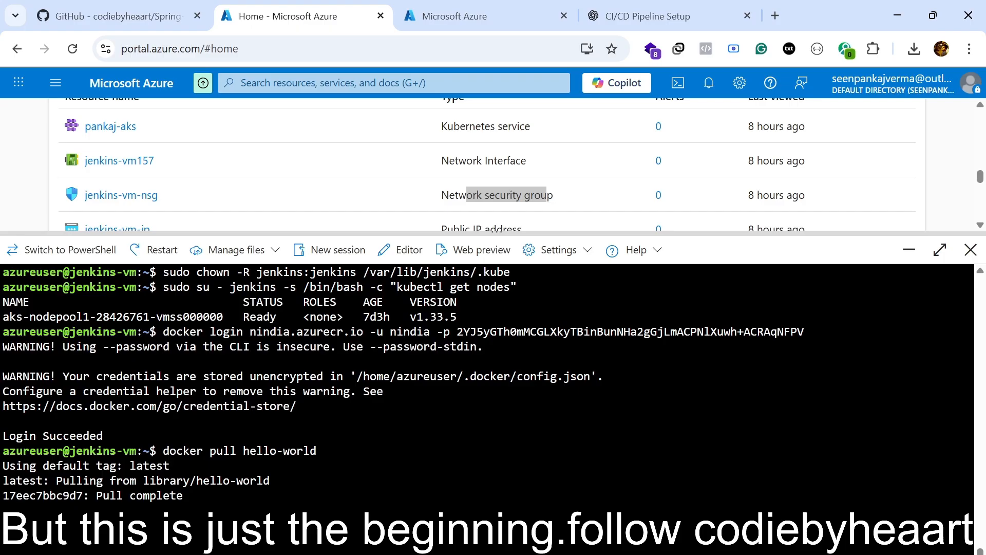
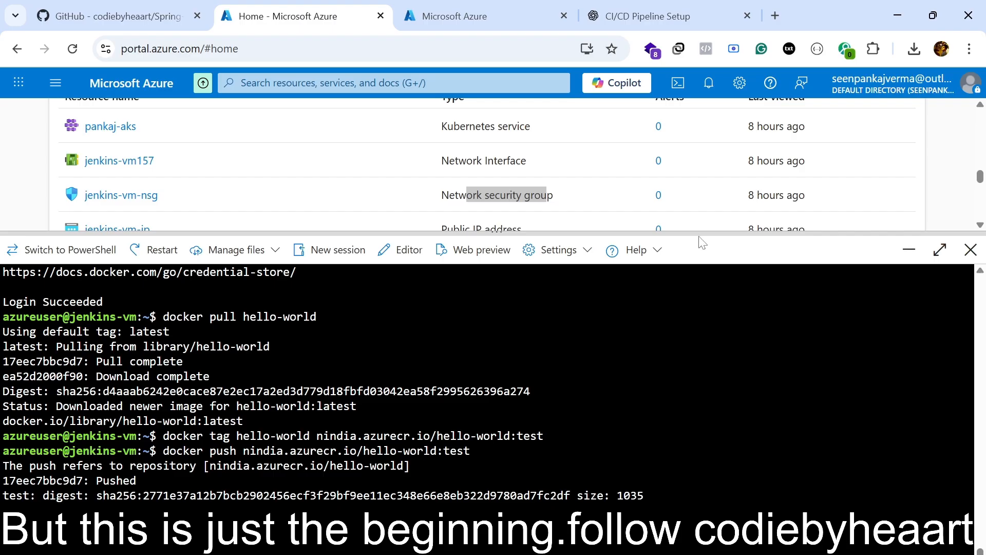
pyautogui.moveTo(699, 237); pyautogui.dragTo(702, 266)
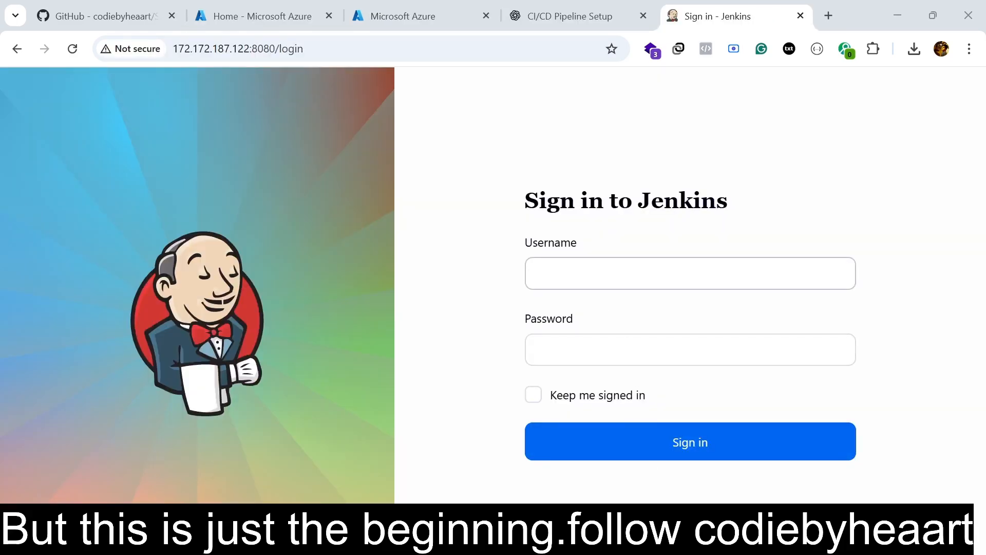
# Try to sign in to Jenkins with the account username and password.
pyautogui.click(690, 273)
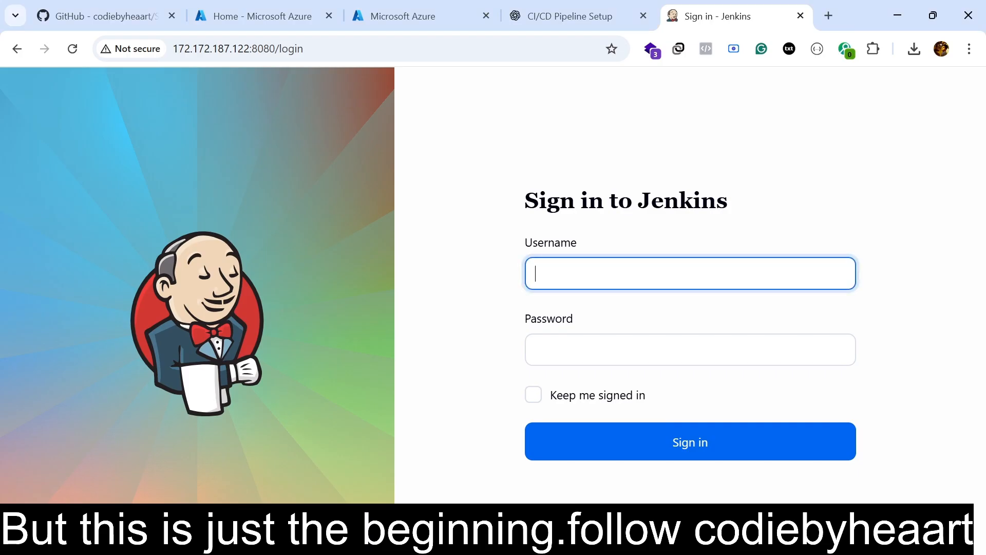
pyautogui.write('codiebyheaer')
pyautogui.press('BackSpace')
pyautogui.press('BackSpace')
pyautogui.write('rt')
pyautogui.press('Tab')
pyautogui.write('••••••••')
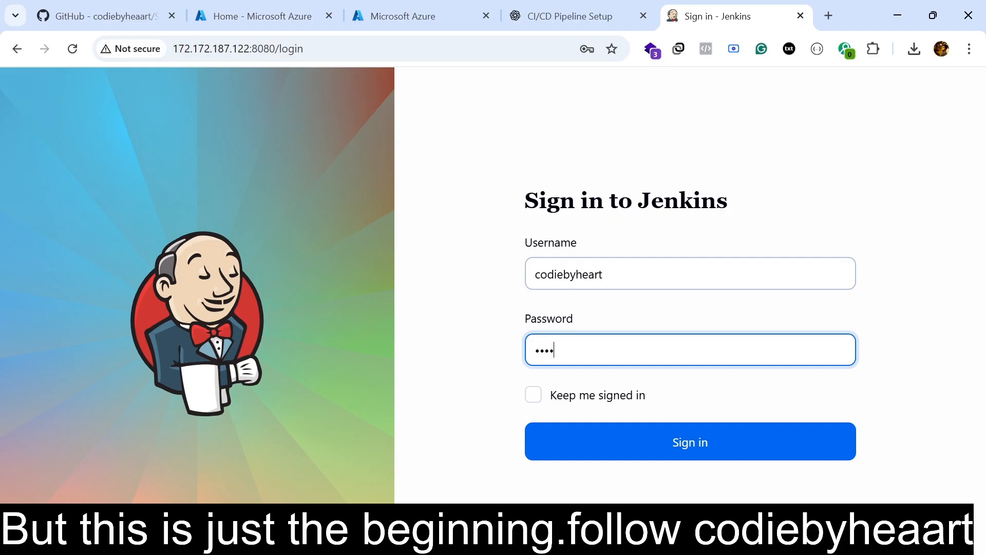
pyautogui.write('•')
pyautogui.press('Return')
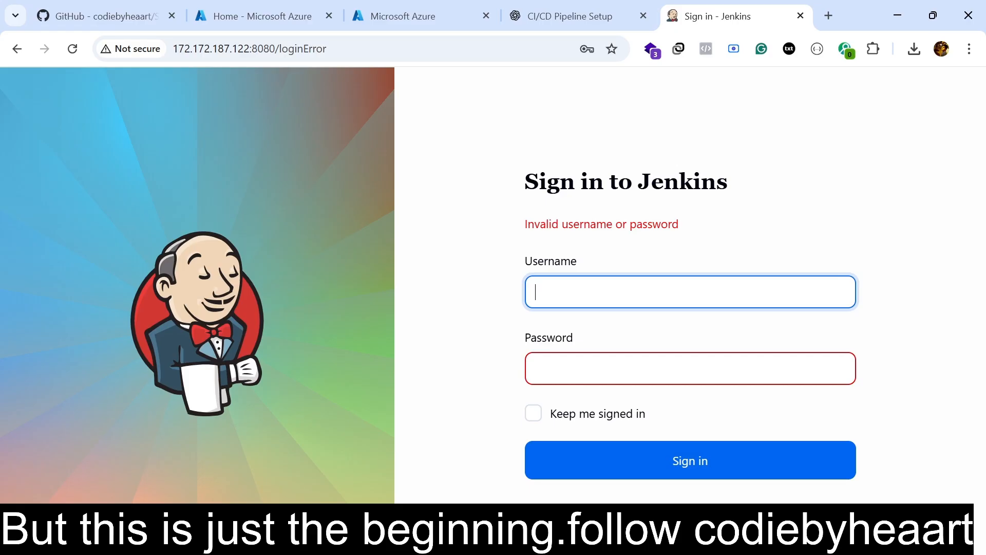
# Sign in to Jenkins with the corrected username and the account password, and save the login in the browser.
pyautogui.write('codiebyheart')
pyautogui.press('Tab')
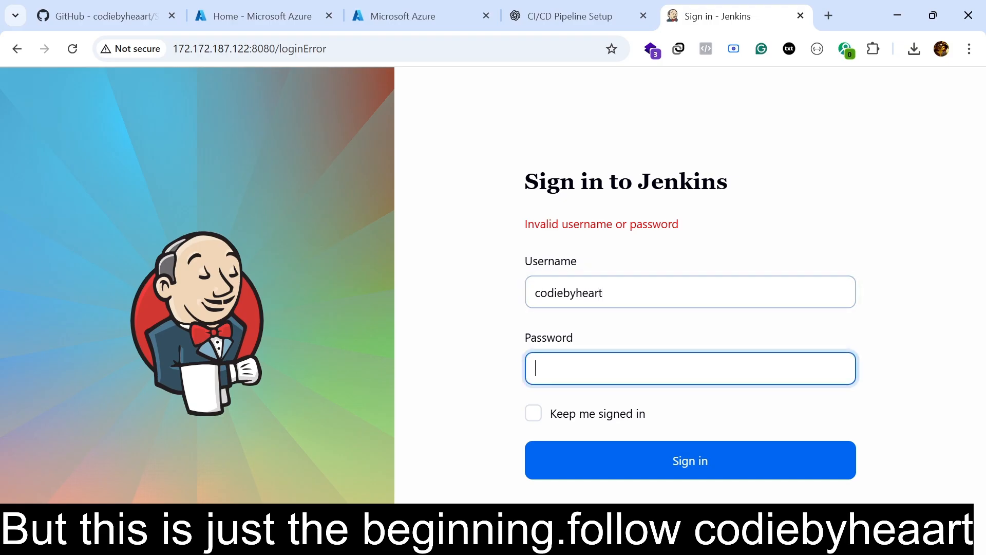
pyautogui.click(595, 293)
pyautogui.write('a')
pyautogui.press('Tab')
pyautogui.write('•••••••••')
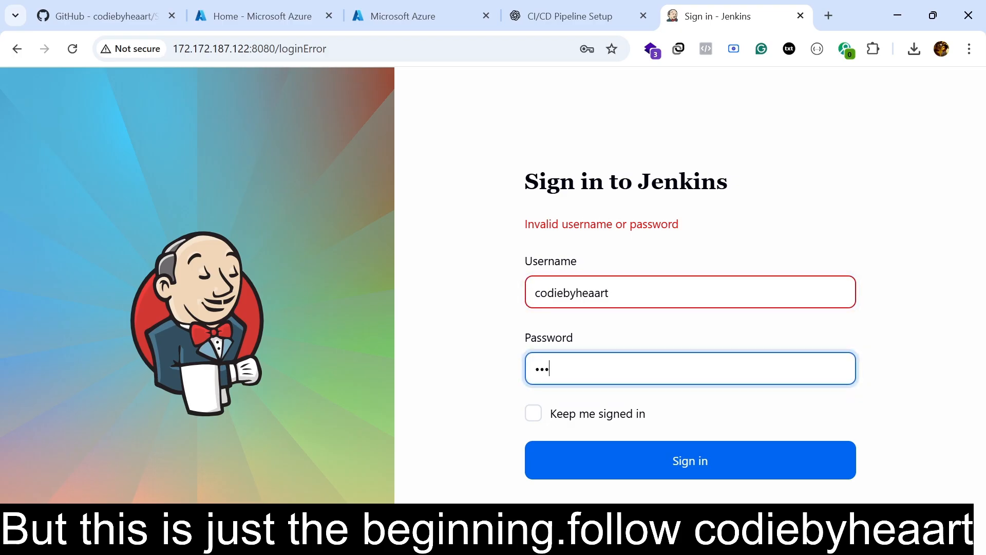
pyautogui.press('Return')
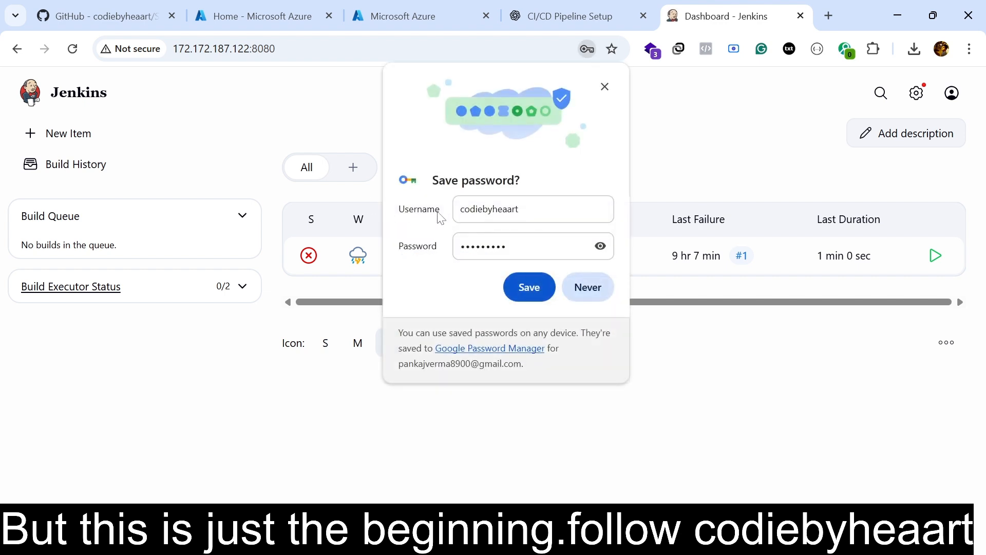
pyautogui.click(538, 292)
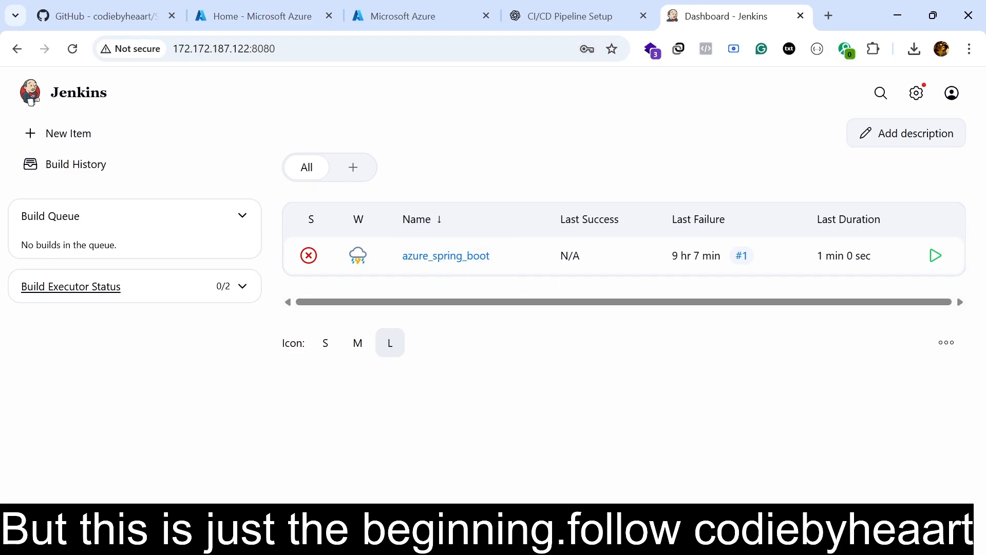
# In the Jenkins management settings, start a new credential in the System store's Global credentials (unrestricted) domain.
pyautogui.click(916, 93)
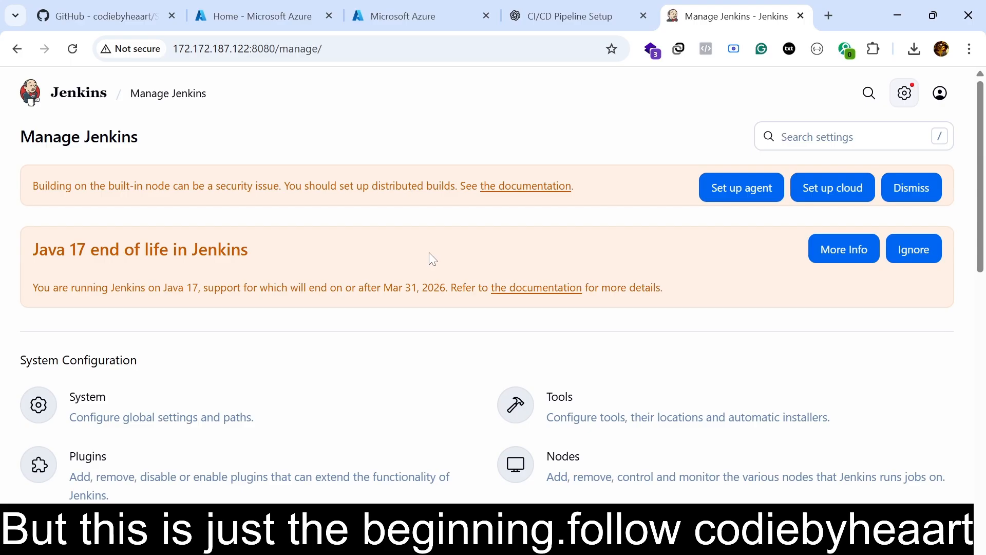
pyautogui.scroll(-3, 430, 253)
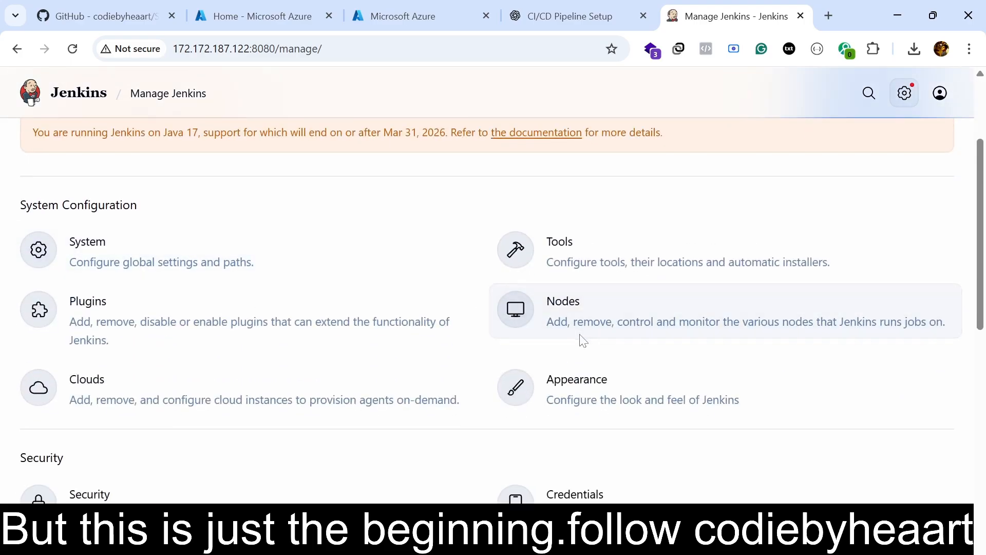
pyautogui.scroll(-3, 579, 337)
pyautogui.click(582, 354)
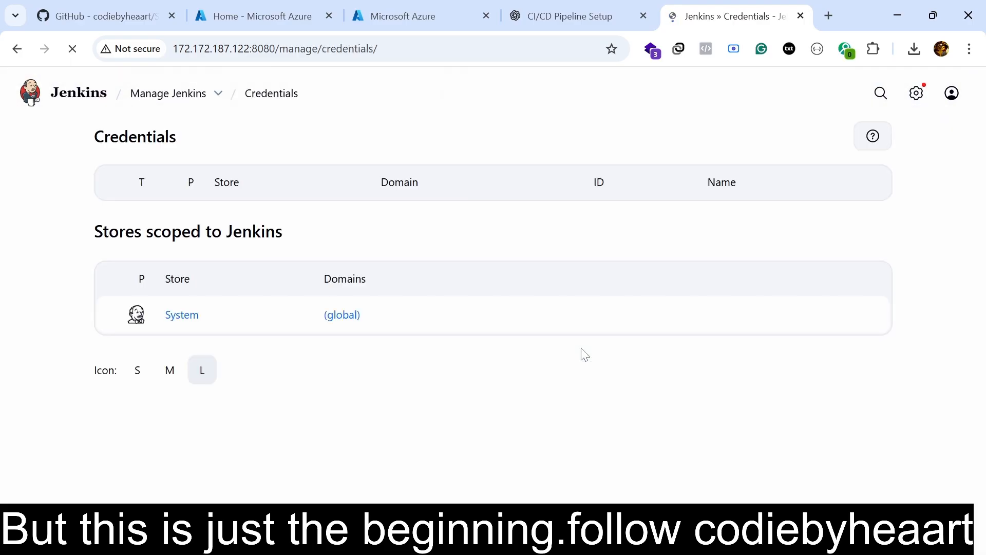
pyautogui.moveTo(369, 327)
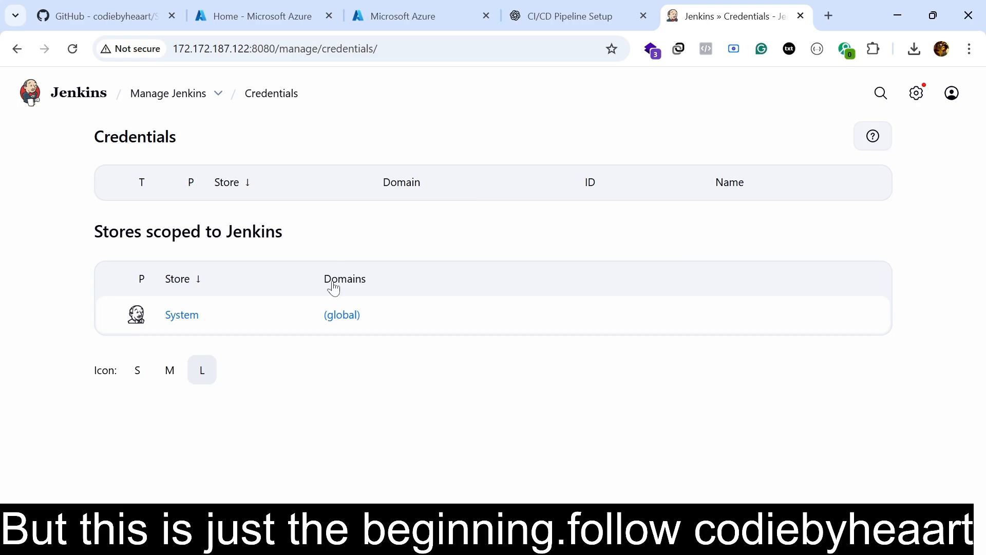
pyautogui.click(193, 315)
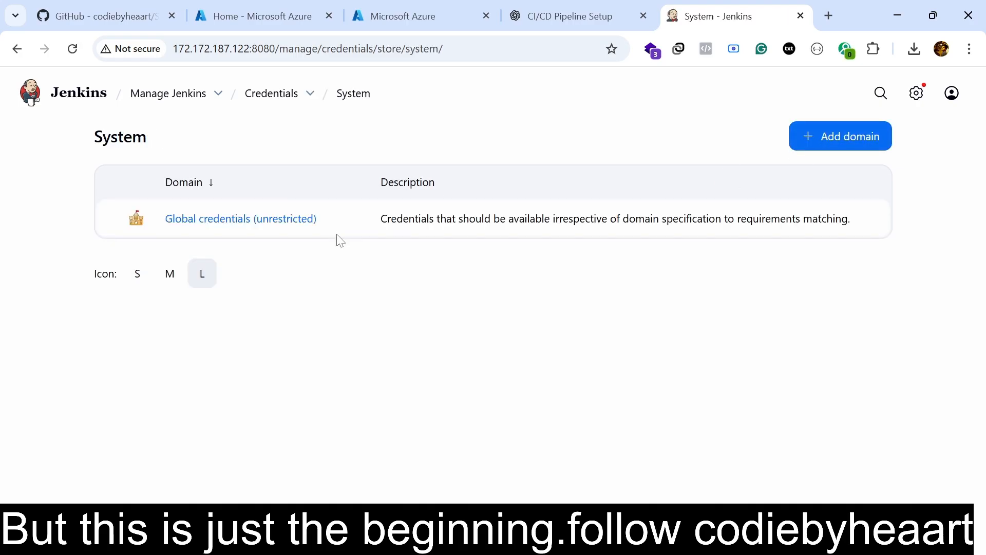
pyautogui.click(278, 218)
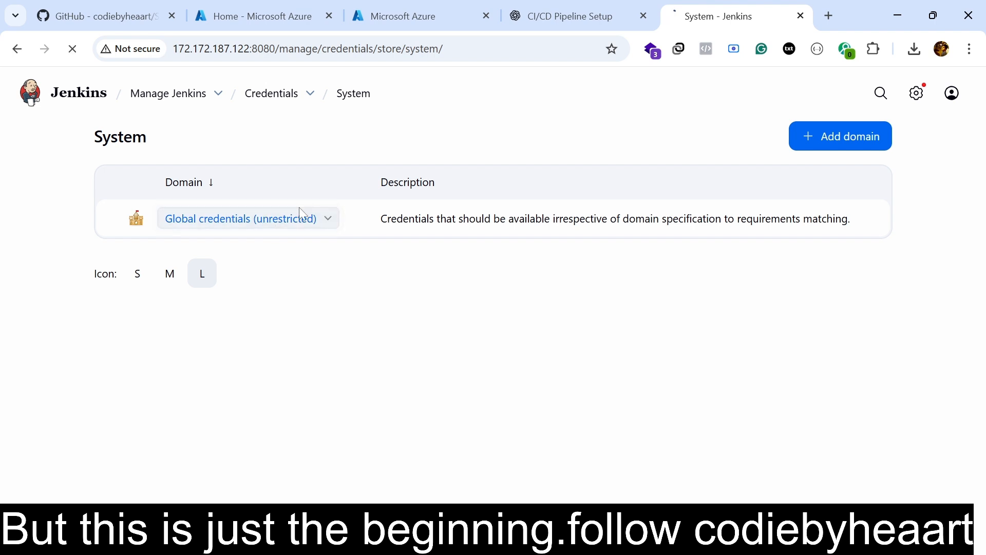
pyautogui.click(827, 149)
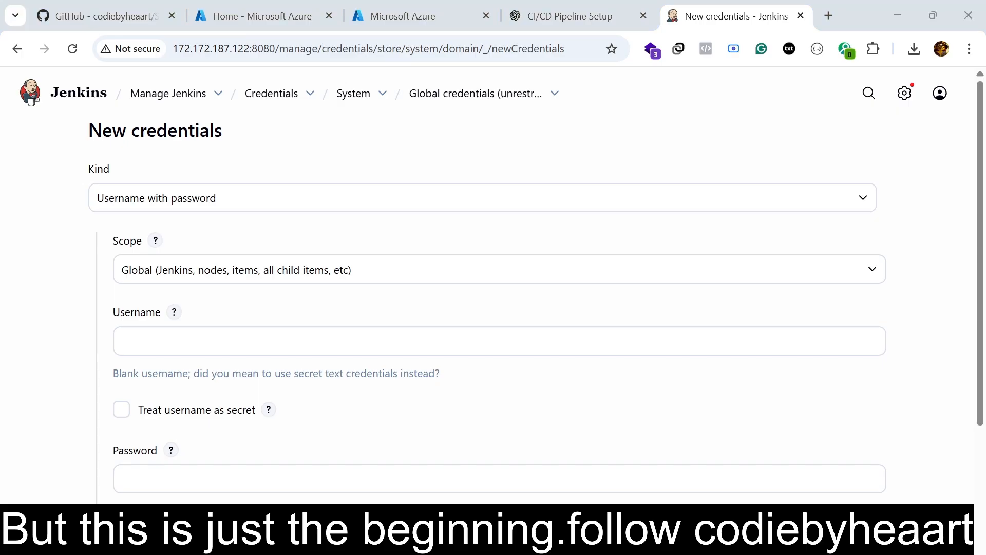
# Set the new credential's username to nindia and paste the container registry password into its password field.
pyautogui.click(500, 342)
pyautogui.write('nindia')
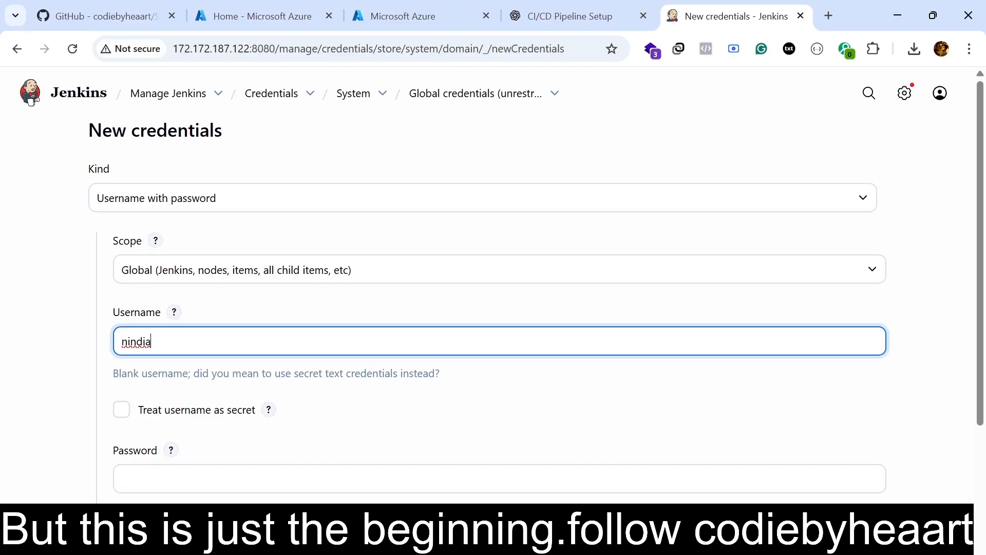
pyautogui.scroll(-1, 447, 335)
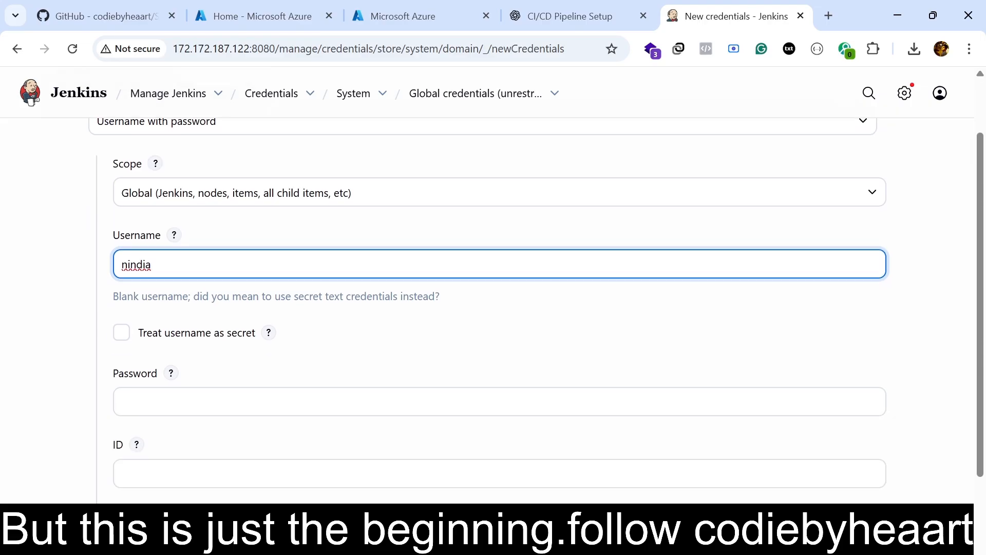
pyautogui.hotkey('alt', 'Tab')
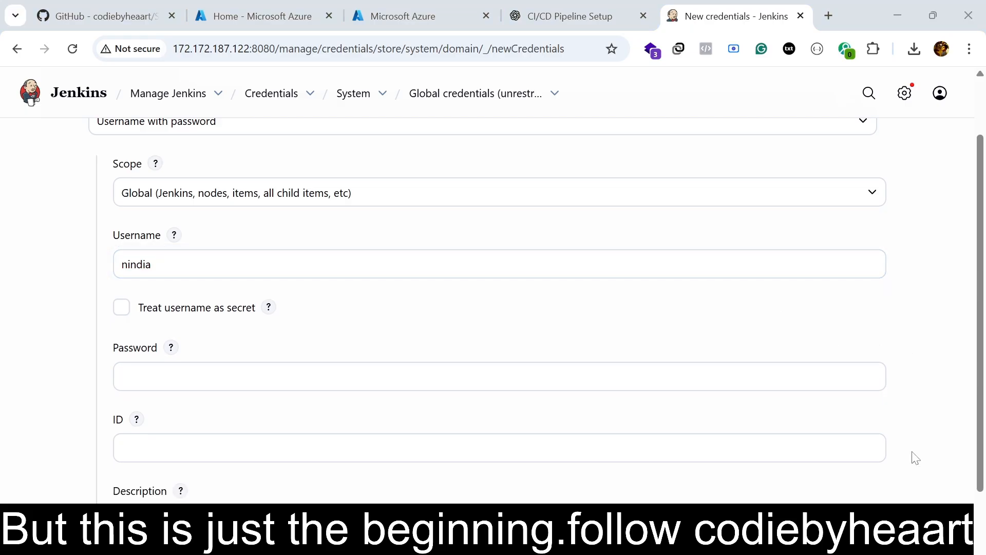
pyautogui.click(280, 376)
pyautogui.hotkey('ctrl', 'v')
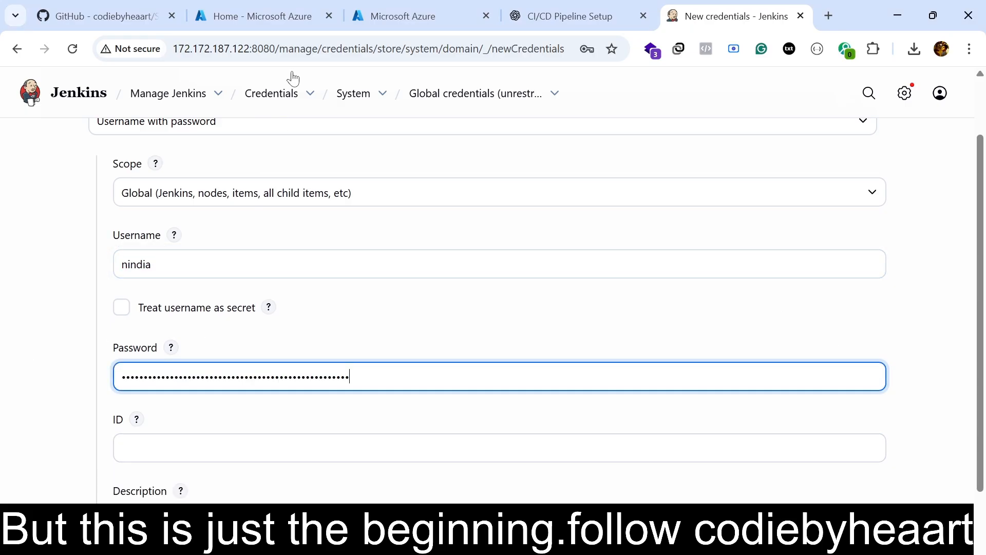
# Create the credential with ID acr-credentials and description "Azure Container Registry - nindia", declining to save its password in the browser.
pyautogui.click(393, 13)
pyautogui.moveTo(110, 437); pyautogui.dragTo(469, 437)
pyautogui.click(701, 15)
pyautogui.scroll(-1, 356, 442)
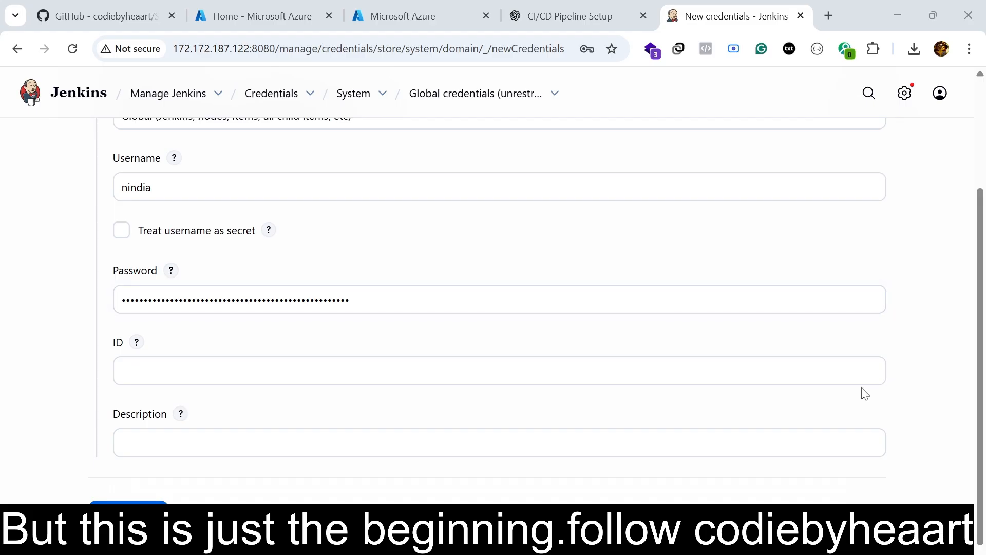
pyautogui.click(616, 371)
pyautogui.hotkey('ctrl', 'v')
pyautogui.click(315, 434)
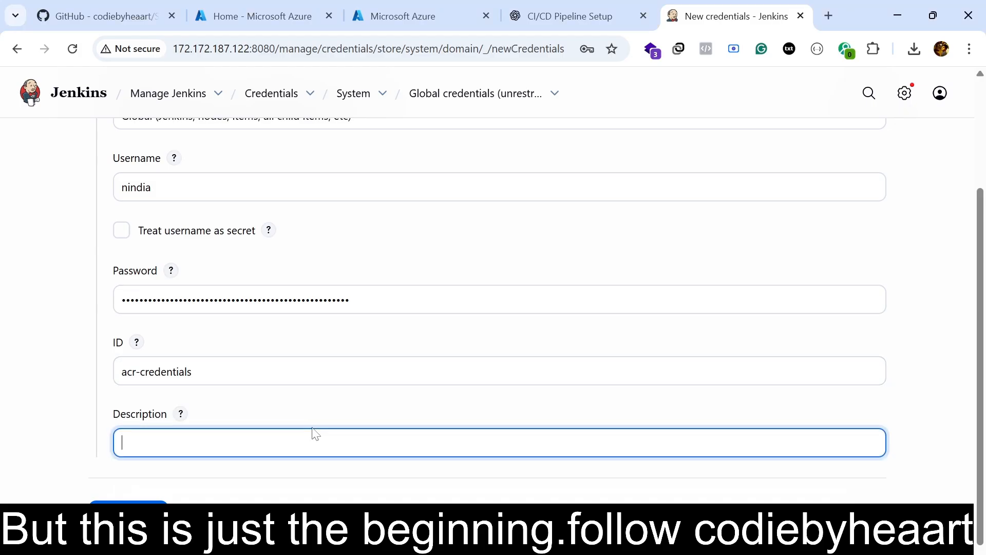
pyautogui.write('Azure Container Registry - nindia')
pyautogui.click(164, 506)
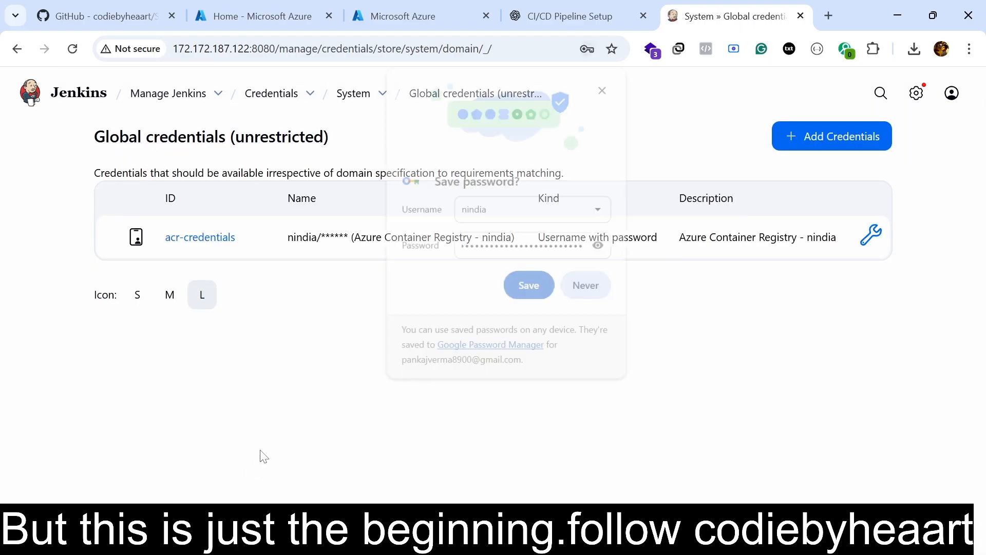
pyautogui.click(575, 288)
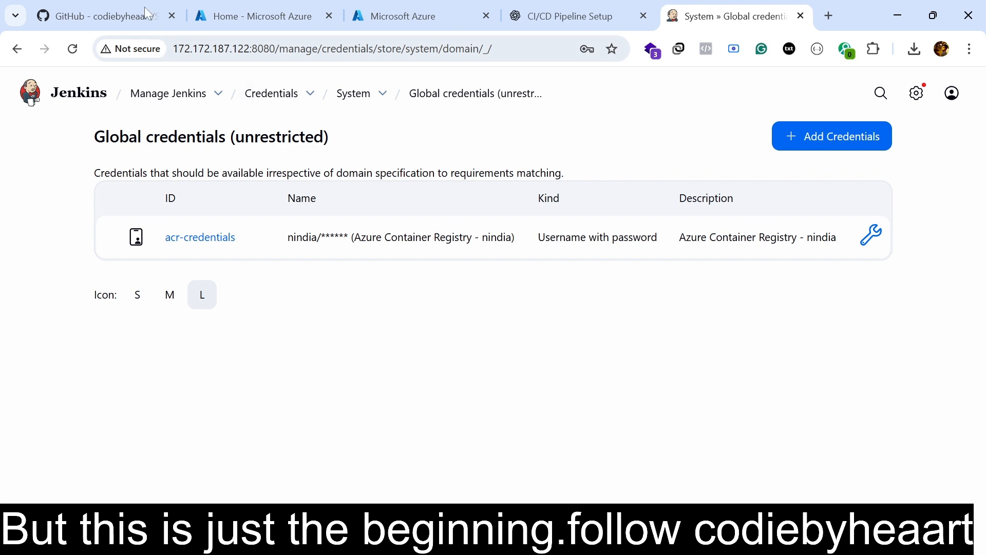
# In the GitHub repository, open application.properties under src/main/resources to examine the server port and MySQL datasource settings.
pyautogui.click(123, 6)
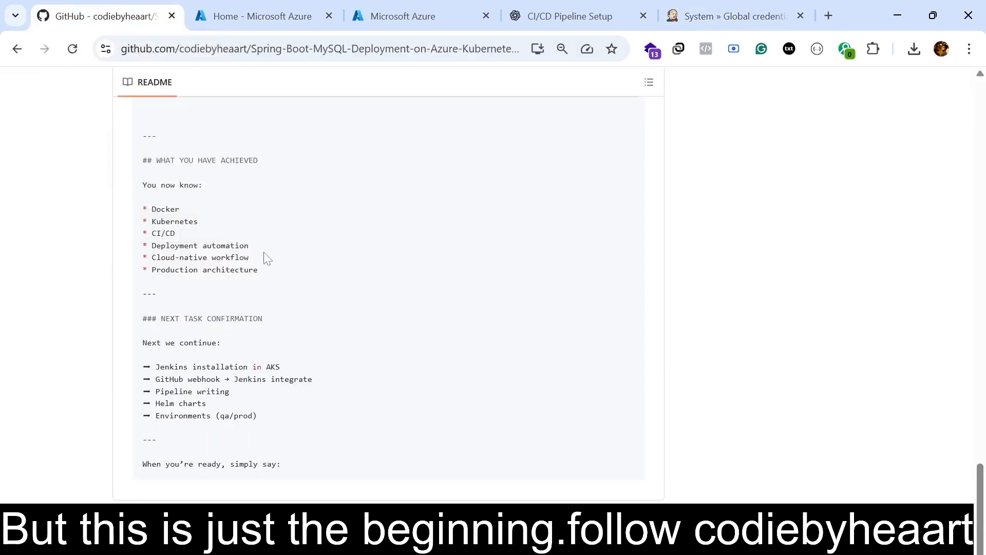
pyautogui.scroll(20, 267, 308)
pyautogui.scroll(10, 244, 302)
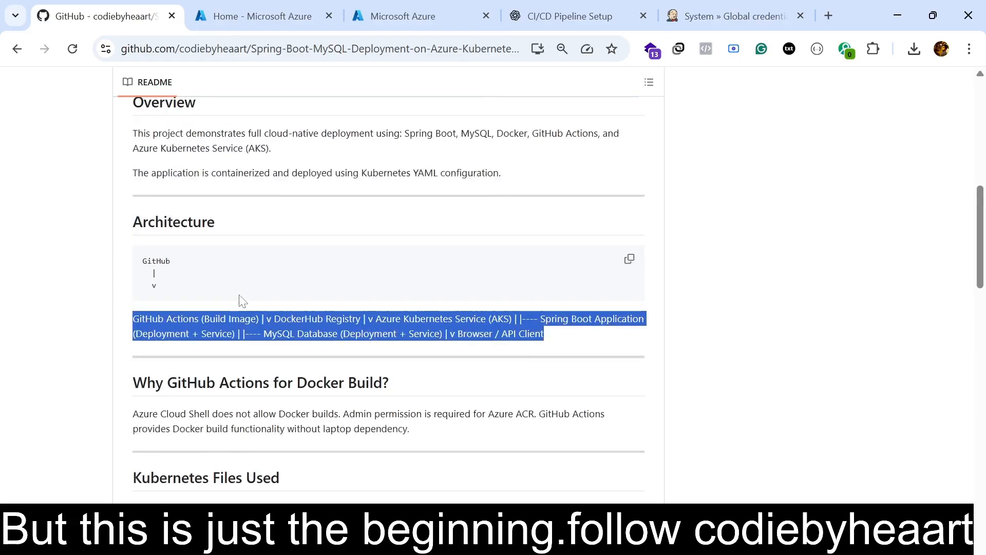
pyautogui.click(157, 159)
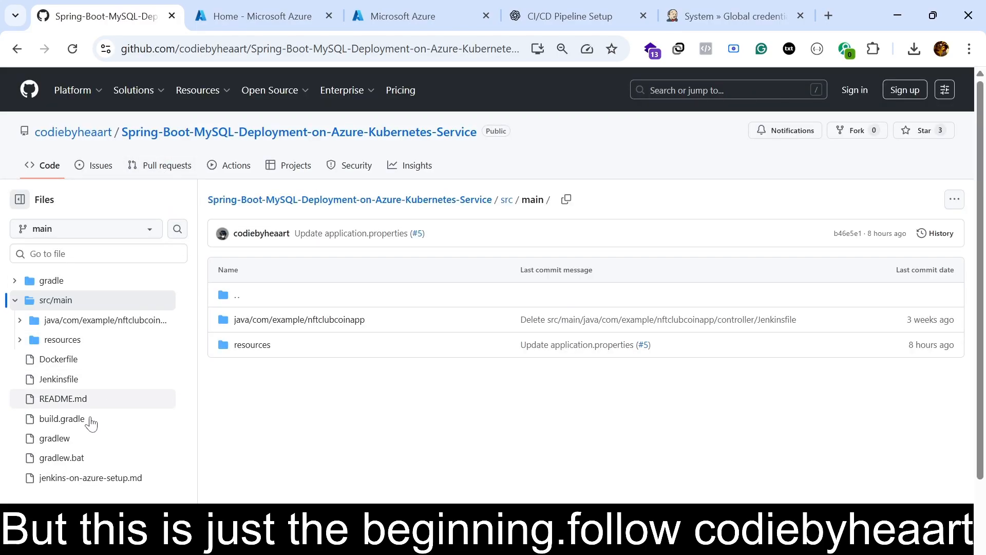
pyautogui.click(64, 358)
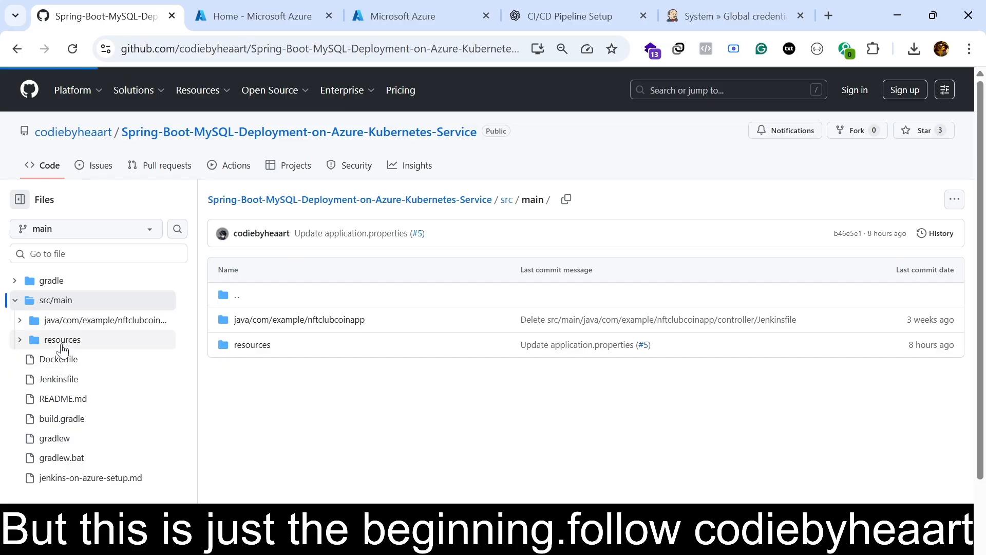
pyautogui.click(83, 360)
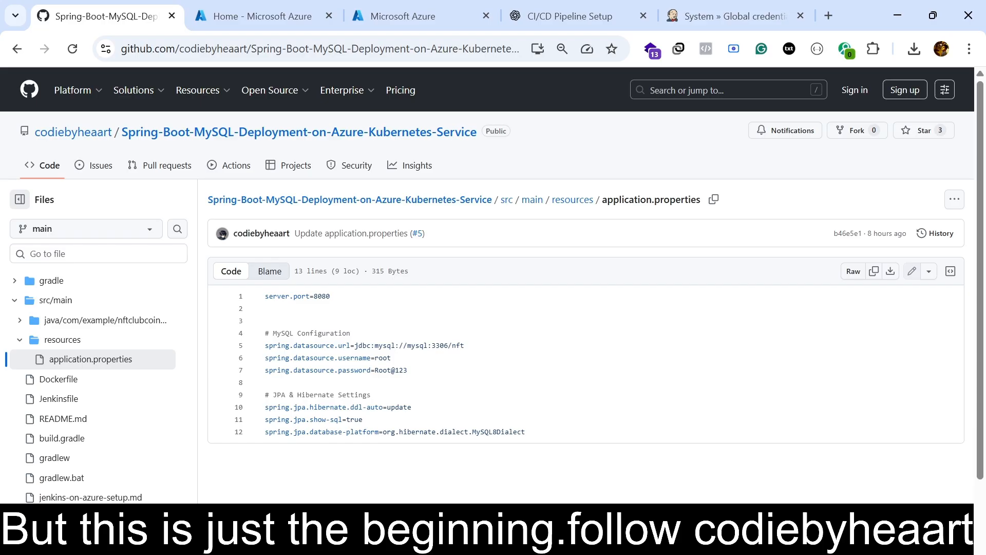
# Open the repository's Jenkinsfile and review its pipeline stages, including the Docker image build and the DockerHub push.
pyautogui.click(77, 409)
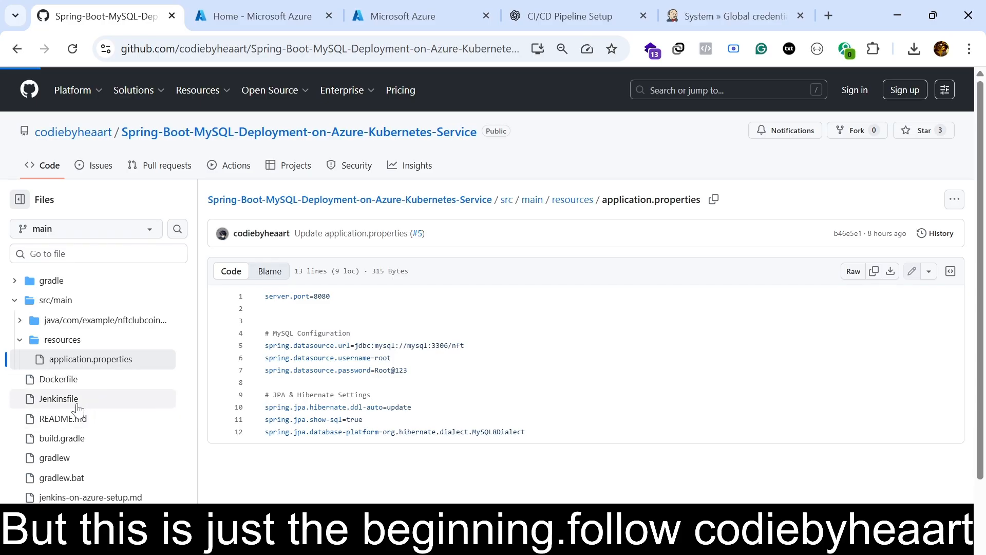
pyautogui.scroll(-10, 414, 286)
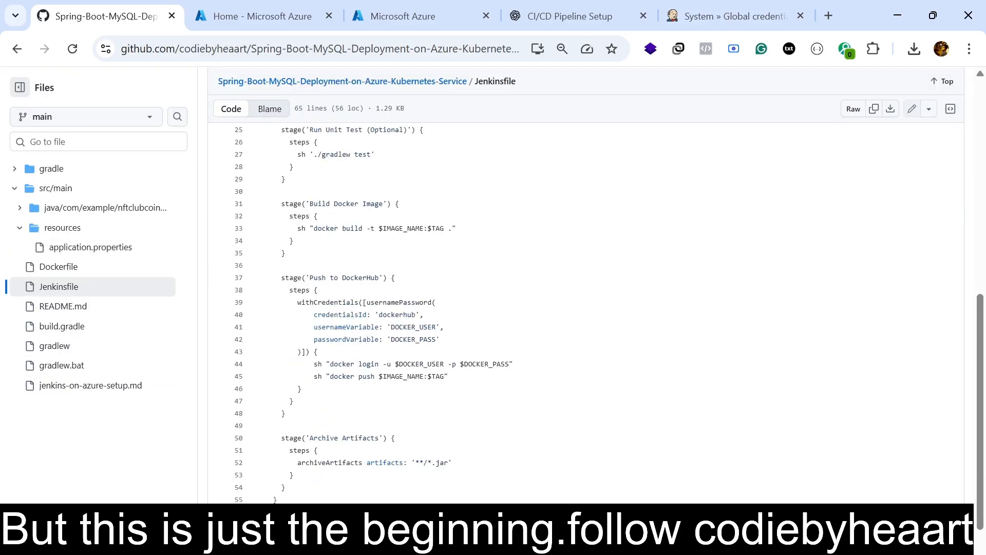
pyautogui.scroll(8, 414, 285)
pyautogui.moveTo(285, 254); pyautogui.dragTo(399, 456)
pyautogui.scroll(-6, 400, 456)
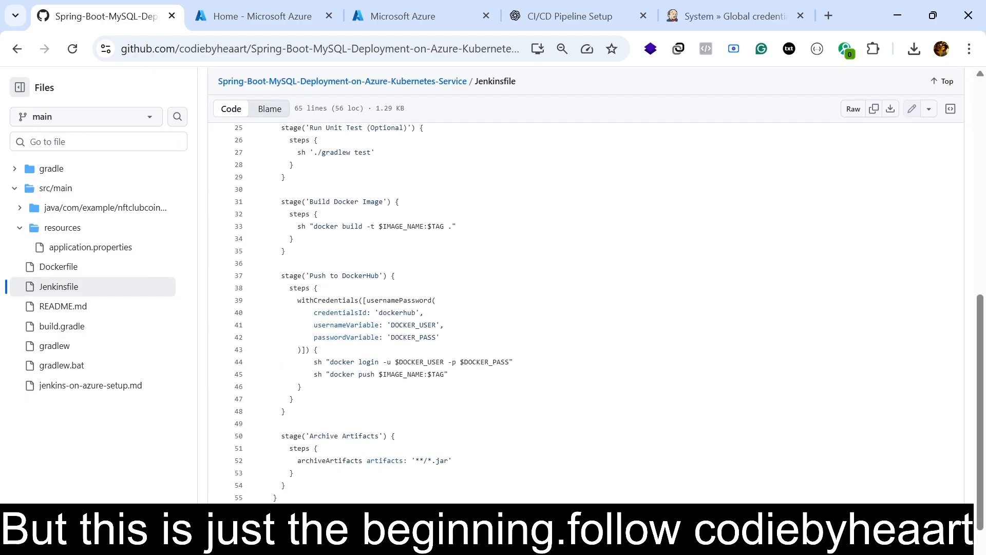
pyautogui.moveTo(276, 264); pyautogui.dragTo(396, 436)
pyautogui.scroll(8, 396, 437)
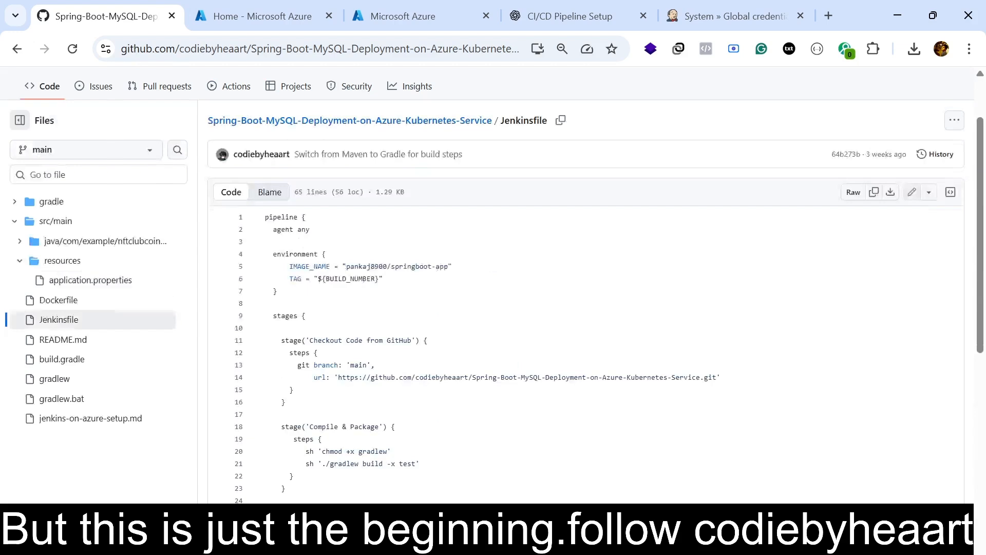
pyautogui.moveTo(265, 296); pyautogui.dragTo(265, 407)
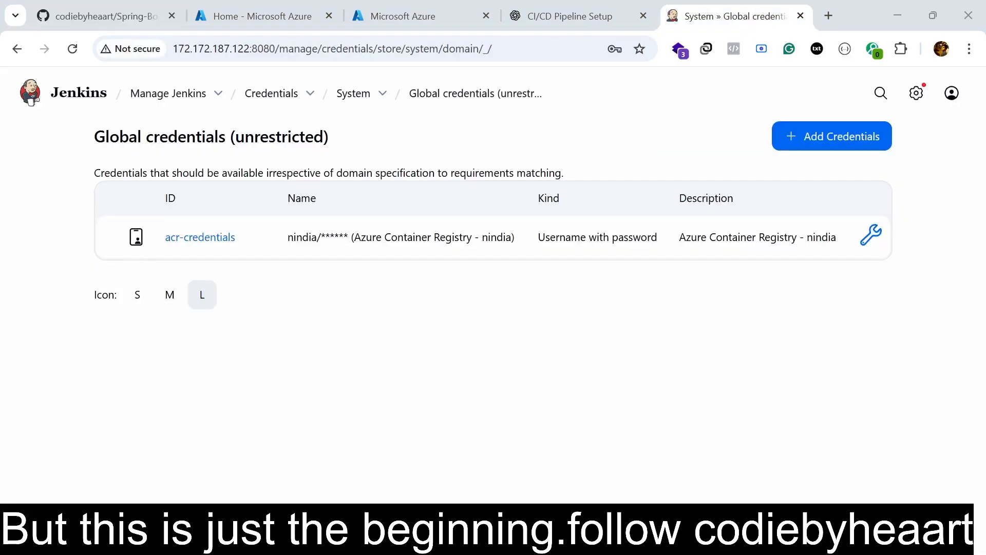
# In the GitHub repository, examine k8s/deployment.yaml and the updated Jenkinsfile's environment, Docker image build and Push to ACR stages.
pyautogui.click(132, 11)
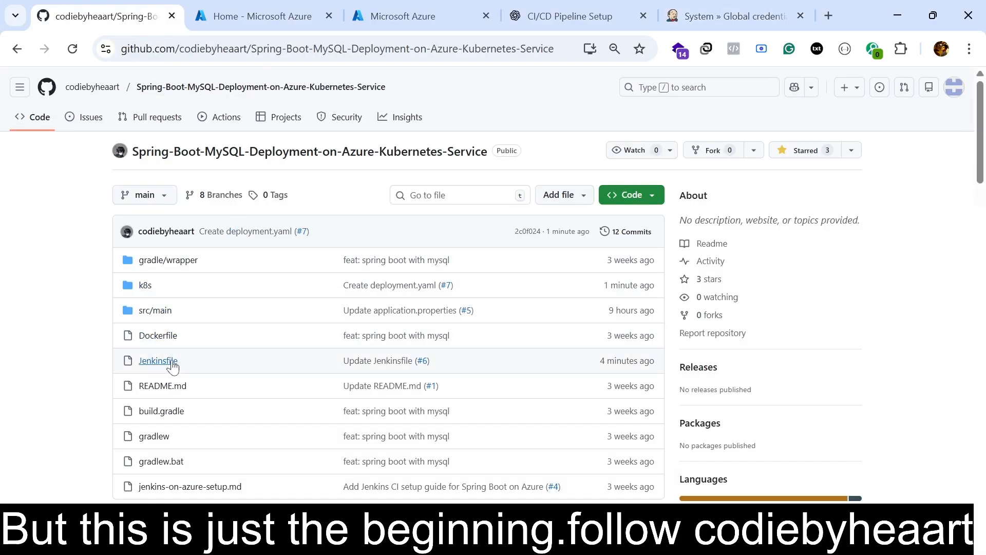
pyautogui.scroll(-1, 218, 348)
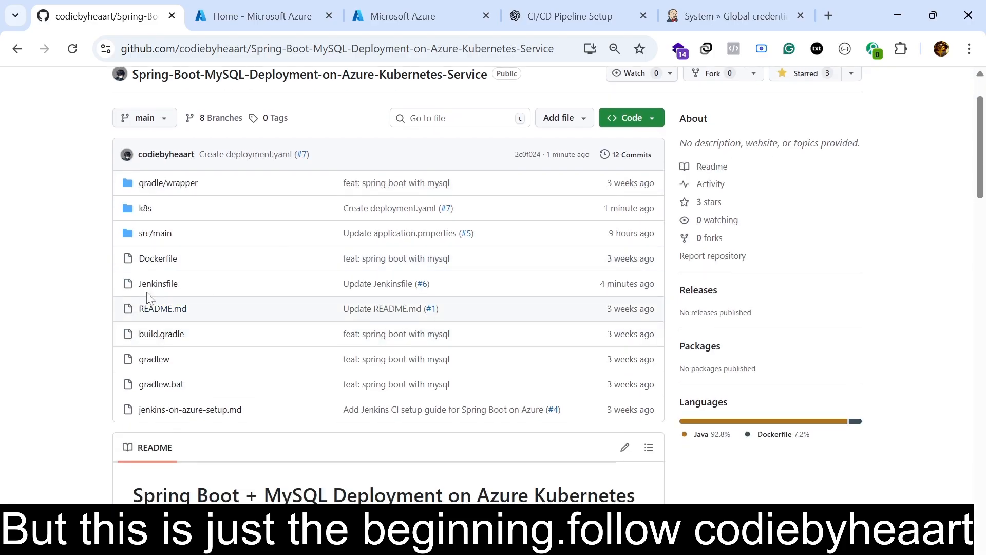
pyautogui.click(145, 210)
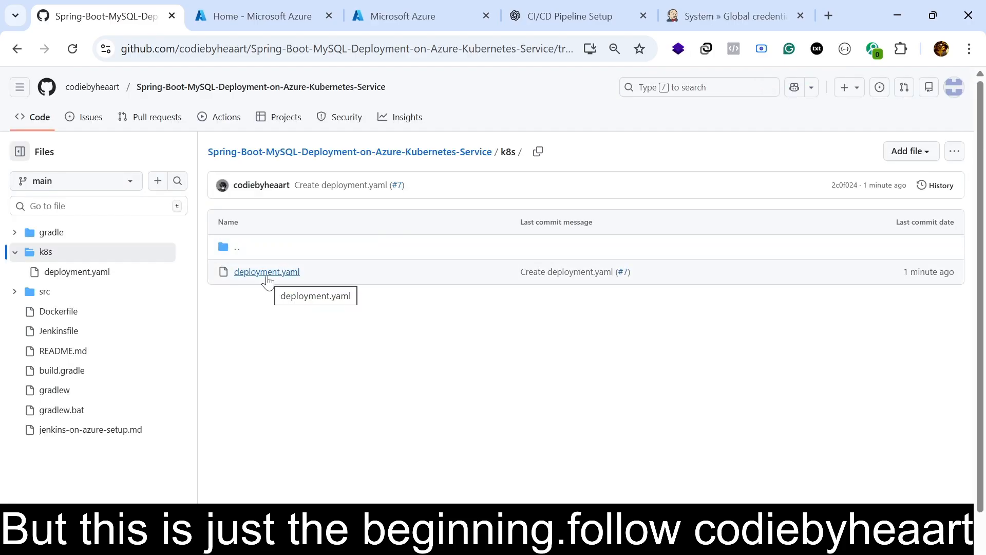
pyautogui.click(266, 277)
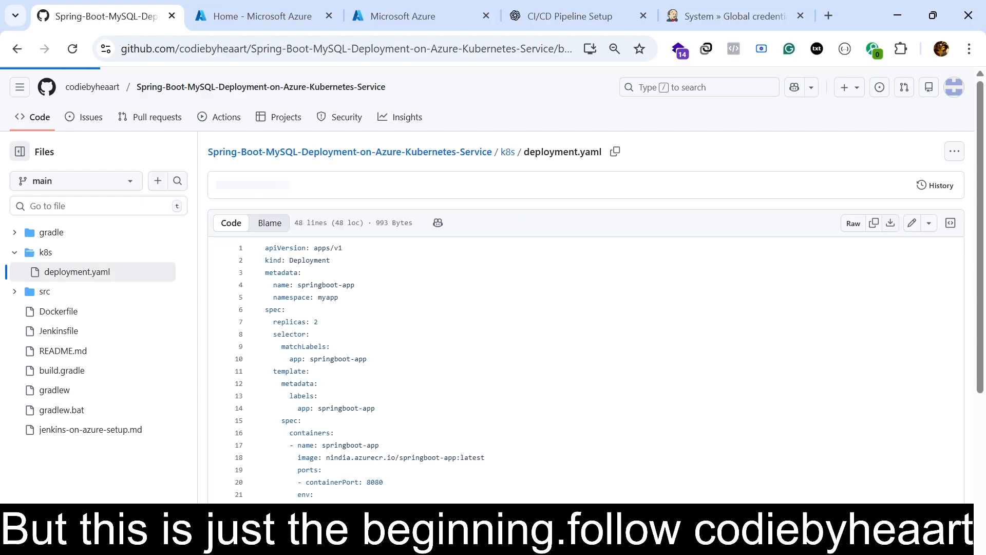
pyautogui.click(63, 335)
pyautogui.scroll(-6, 585, 308)
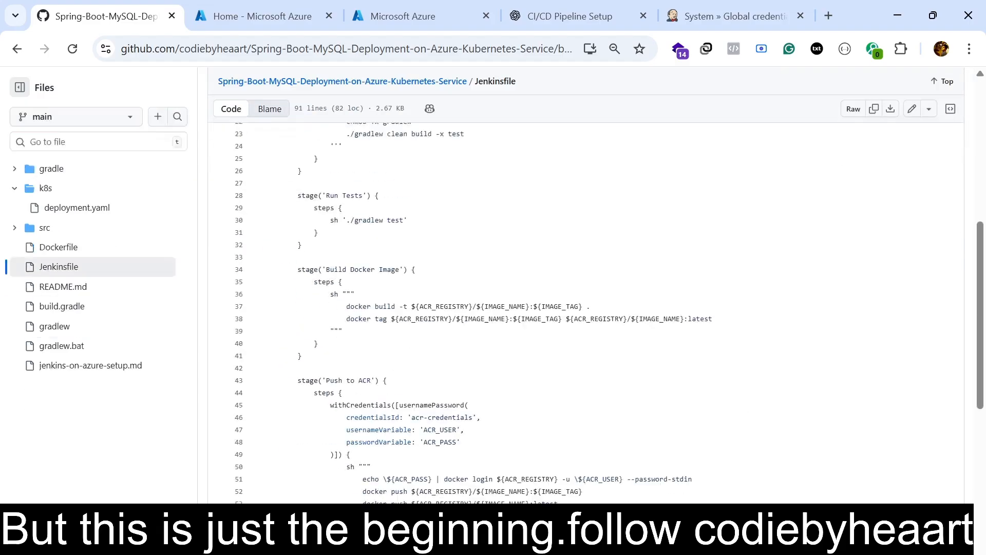
pyautogui.scroll(-8, 585, 308)
pyautogui.scroll(15, 586, 308)
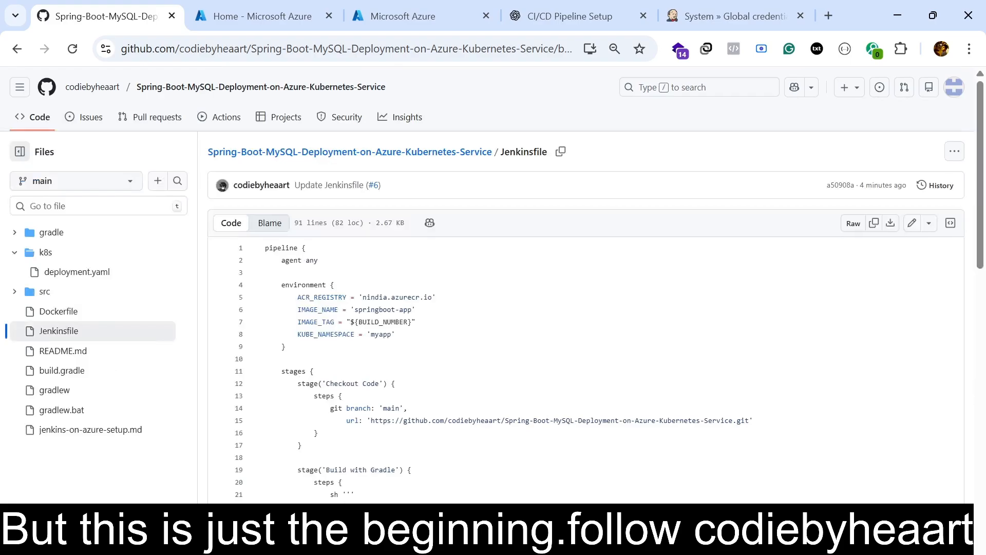
# Switch to Jenkins, start a new item from the dashboard and name it springboot-aks-cicd.
pyautogui.click(719, 16)
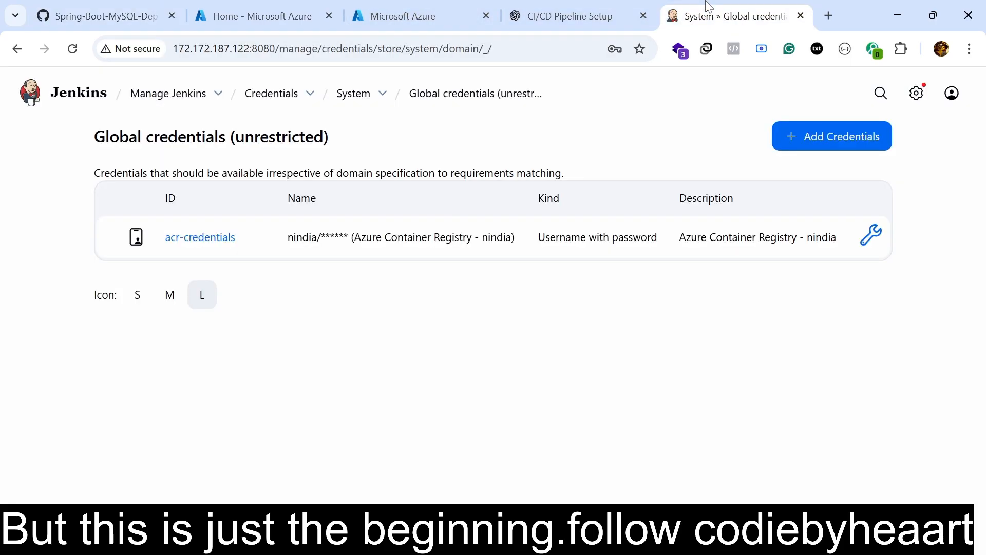
pyautogui.click(60, 100)
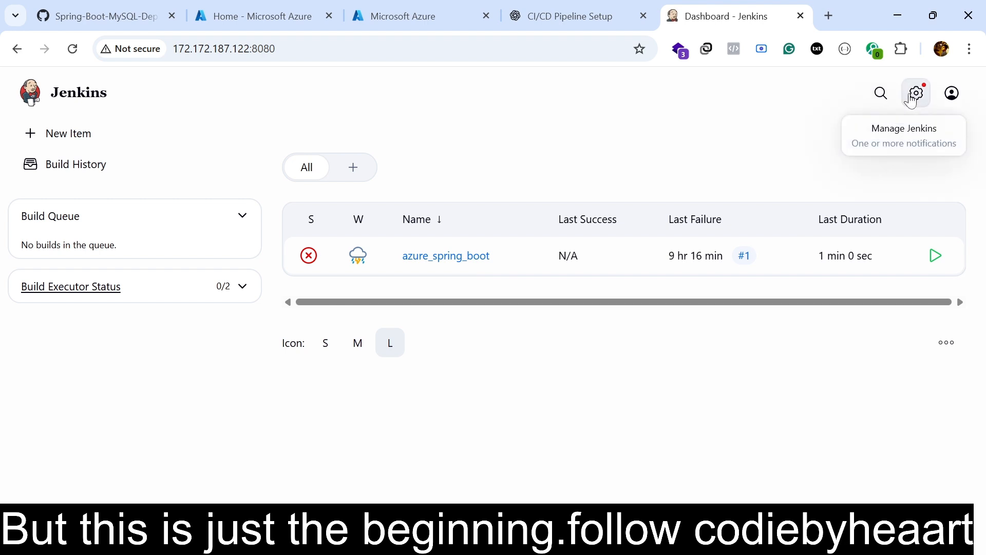
pyautogui.click(77, 138)
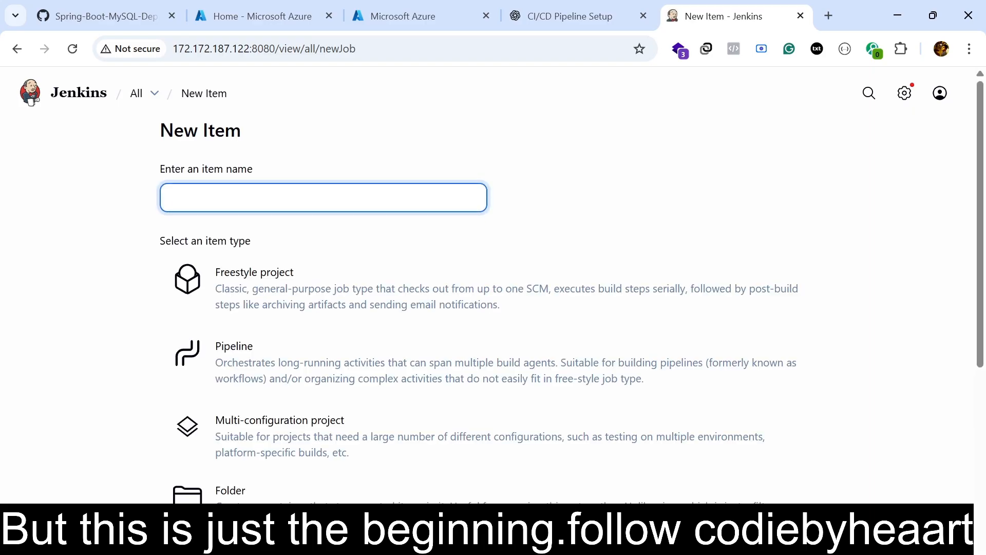
pyautogui.hotkey('alt', 'Tab')
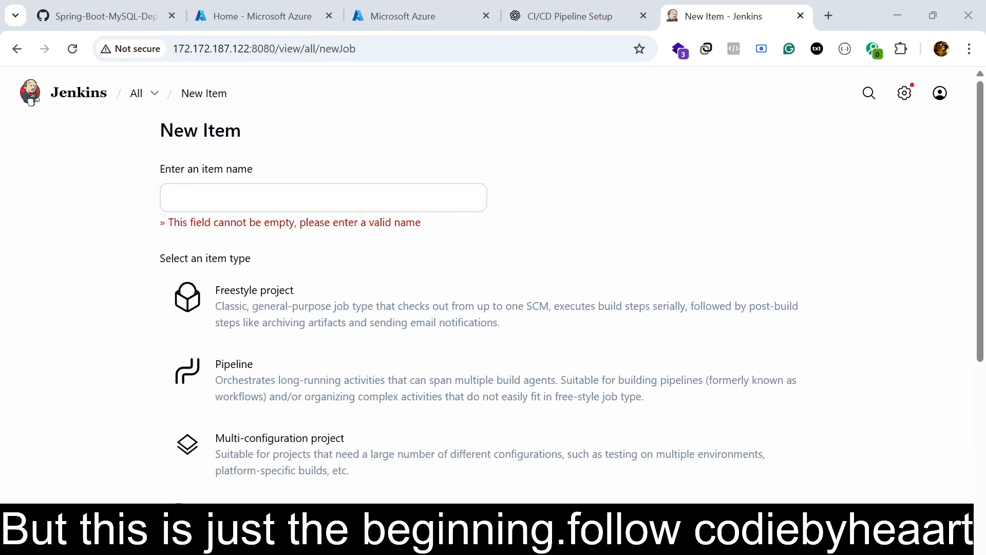
pyautogui.click(316, 205)
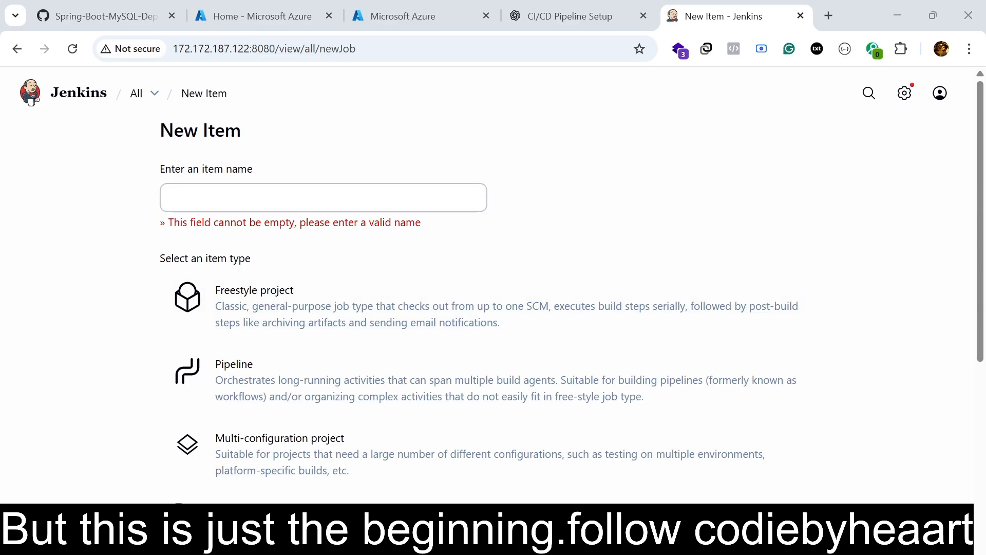
pyautogui.write('springboot-aks-cicd')
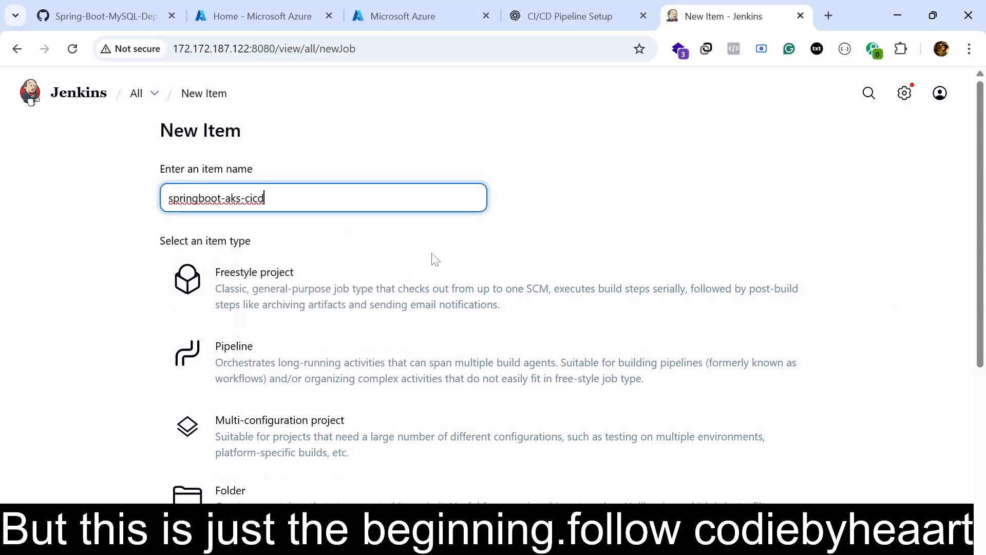
pyautogui.press('BackSpace')
pyautogui.press('BackSpace')
pyautogui.press('BackSpace')
pyautogui.press('BackSpace')
pyautogui.press('BackSpace')
pyautogui.press('BackSpace')
pyautogui.press('BackSpace')
pyautogui.press('BackSpace')
pyautogui.press('BackSpace')
pyautogui.press('BackSpace')
pyautogui.press('BackSpace')
pyautogui.press('BackSpace')
pyautogui.press('BackSpace')
pyautogui.press('BackSpace')
pyautogui.press('BackSpace')
pyautogui.press('BackSpace')
pyautogui.press('BackSpace')
pyautogui.press('BackSpace')
pyautogui.press('BackSpace')
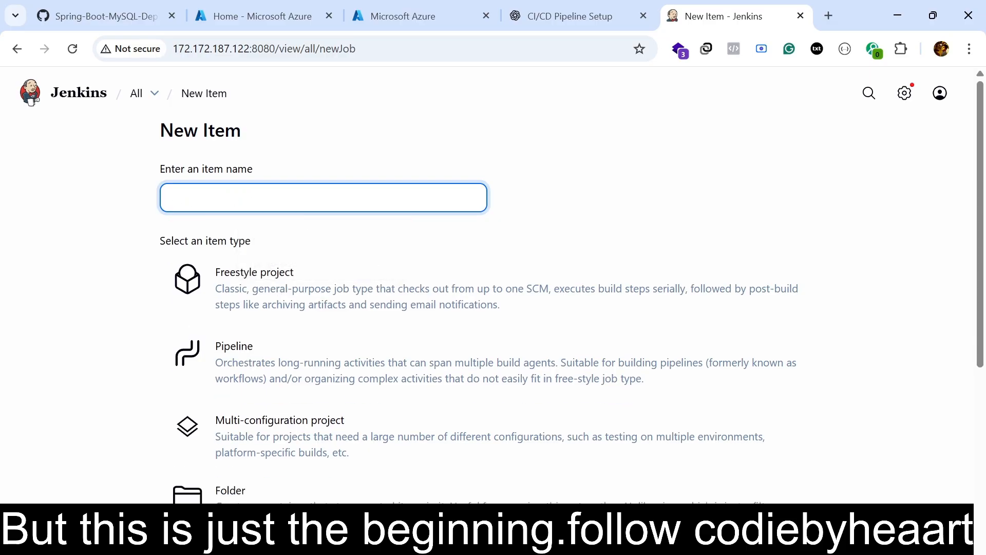
pyautogui.write('springboot-aks-cicd')
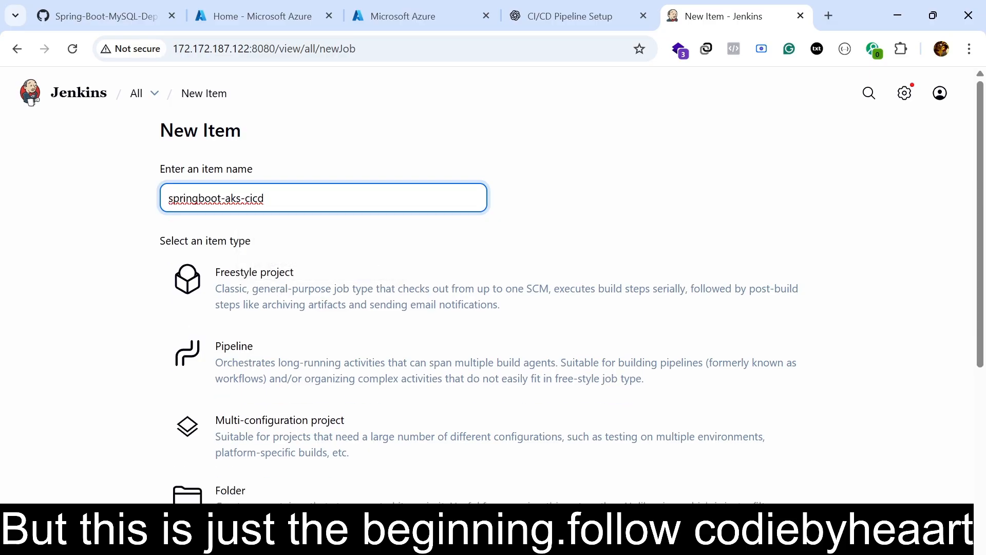
# Choose Pipeline as the item type and create the item.
pyautogui.click(268, 369)
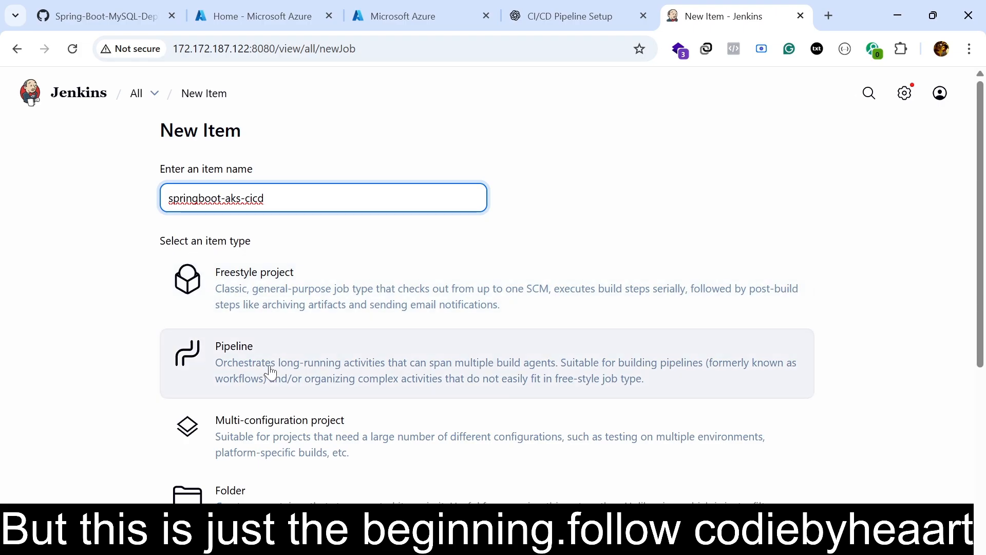
pyautogui.scroll(-4, 264, 472)
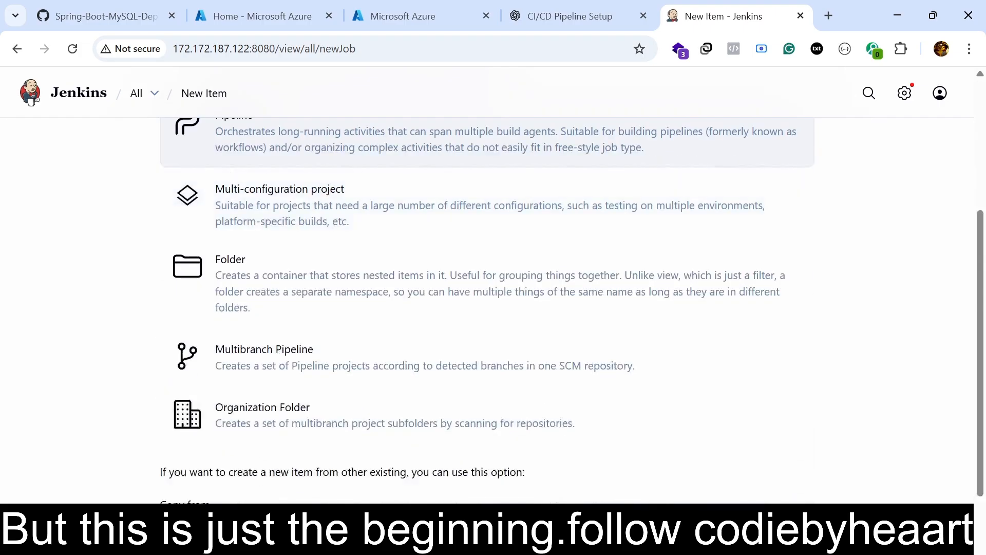
pyautogui.scroll(-2, 264, 462)
pyautogui.click(211, 487)
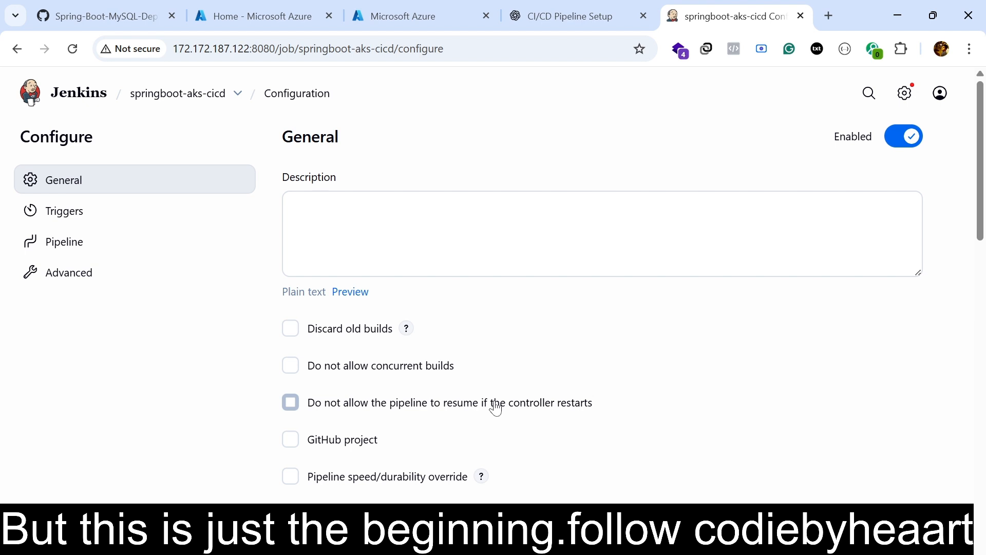
# Set the pipeline's definition to "Pipeline script from SCM" with Git as the SCM.
pyautogui.scroll(-10, 434, 288)
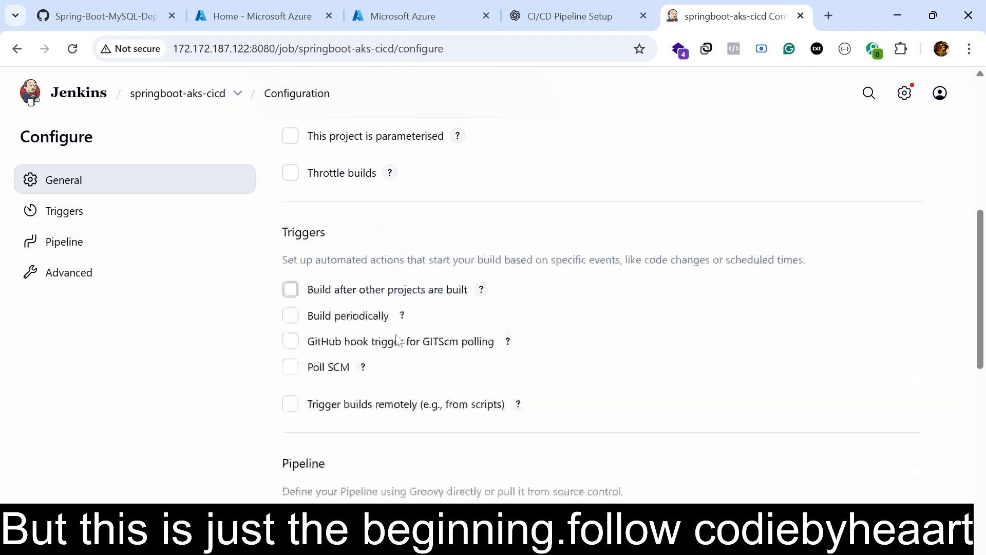
pyautogui.scroll(-1, 392, 341)
pyautogui.click(380, 270)
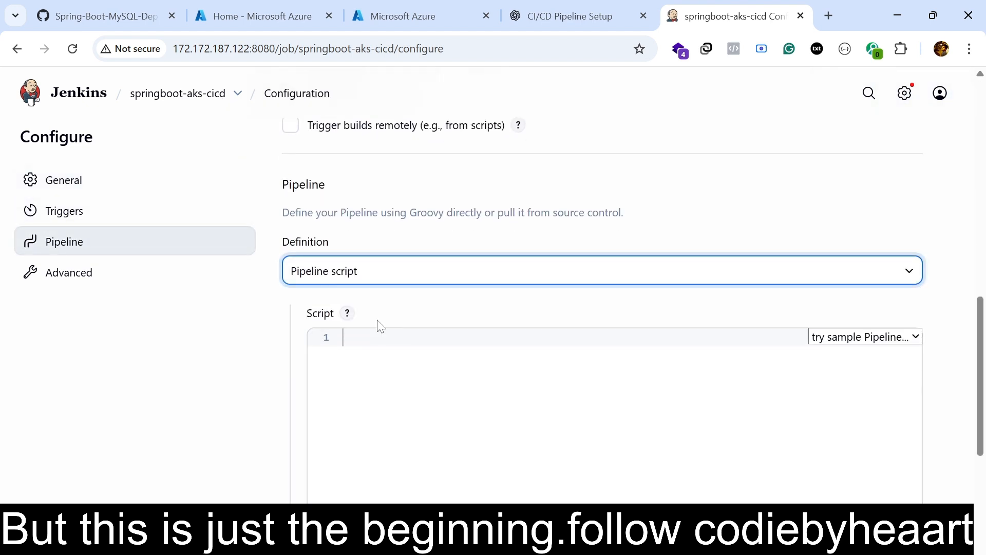
pyautogui.click(379, 319)
pyautogui.scroll(-3, 418, 373)
pyautogui.scroll(1, 406, 326)
pyautogui.scroll(1, 405, 324)
pyautogui.click(379, 313)
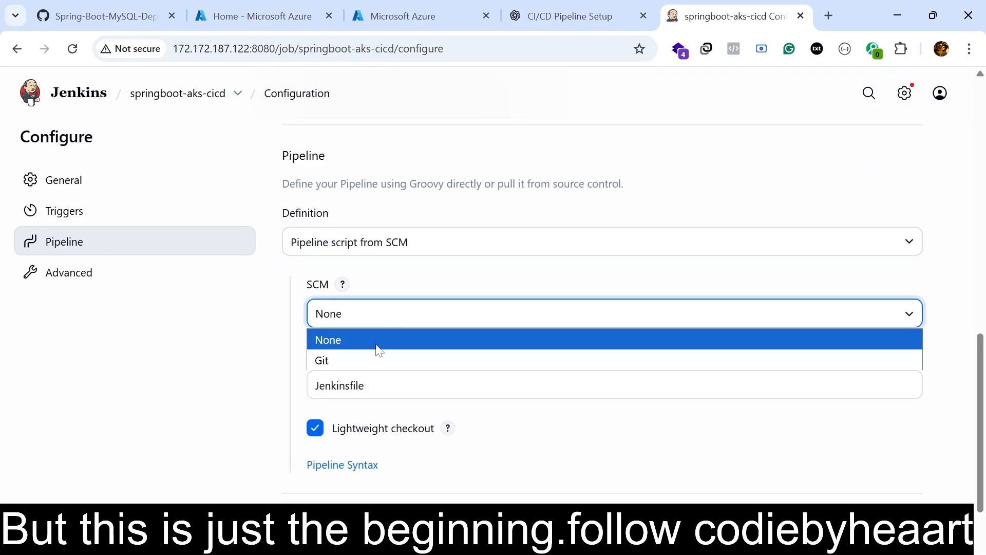
pyautogui.click(374, 359)
pyautogui.scroll(-1, 462, 369)
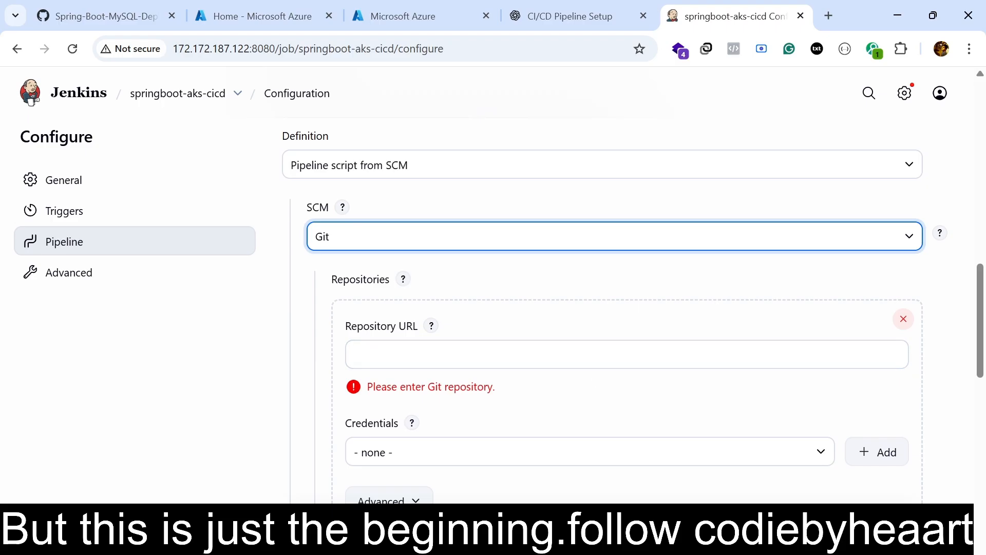
# Copy the Spring-Boot-MySQL-Deployment-on-Azure-Kubernetes-Service repository address from GitHub and paste it as the pipeline's Repository URL.
pyautogui.click(103, 16)
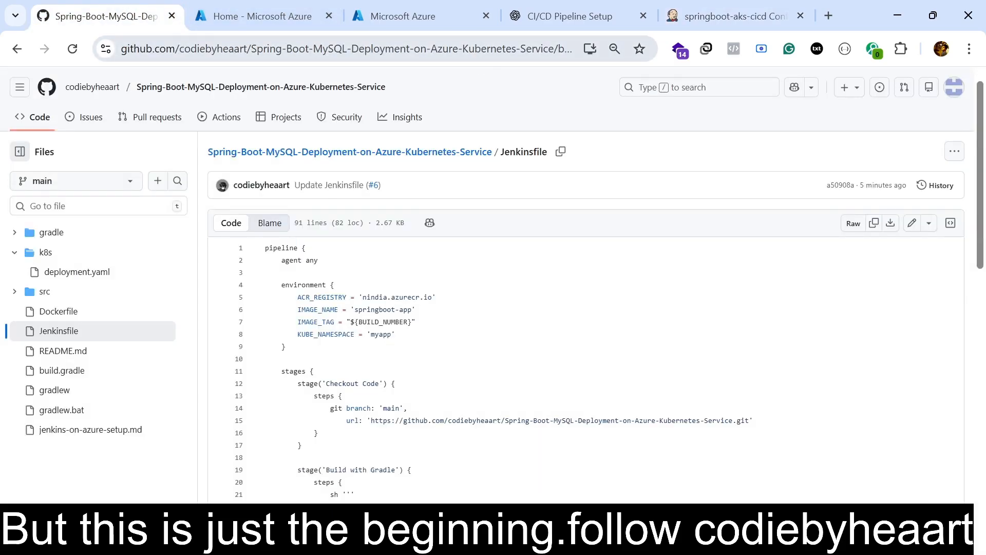
pyautogui.moveTo(552, 49); pyautogui.dragTo(65, 47)
pyautogui.hotkey('ctrl', 'c')
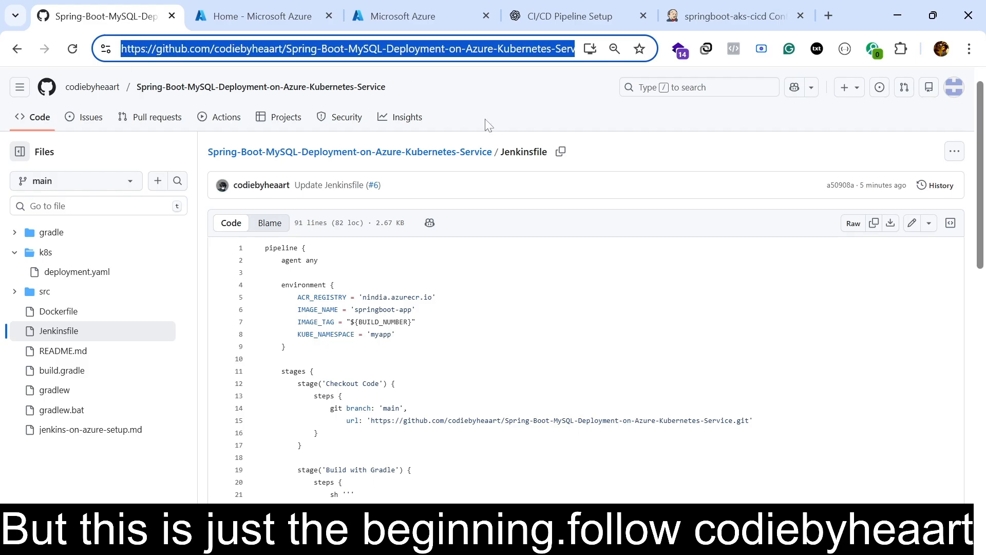
pyautogui.click(732, 16)
pyautogui.click(387, 341)
pyautogui.hotkey('ctrl', 'v')
pyautogui.scroll(-3, 542, 334)
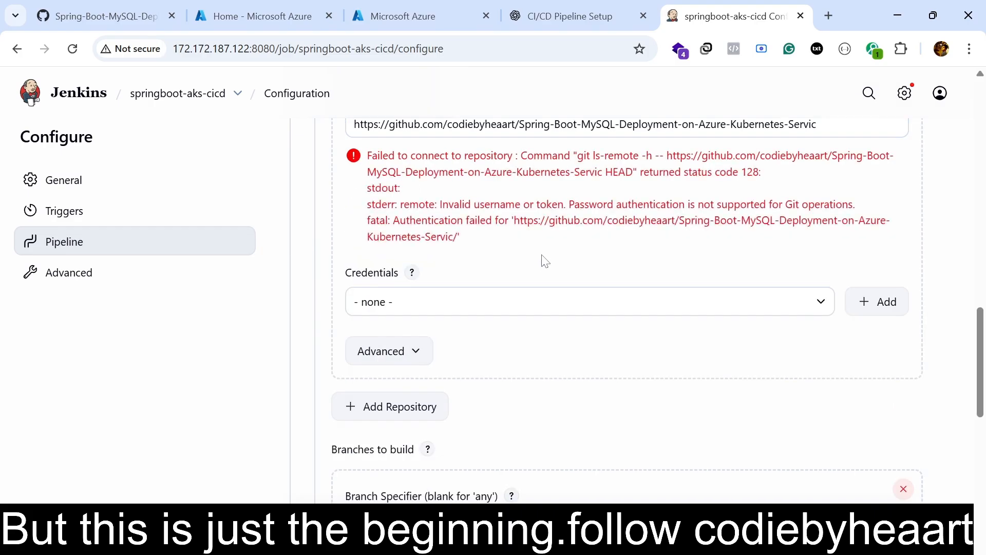
pyautogui.scroll(2, 545, 261)
pyautogui.click(843, 202)
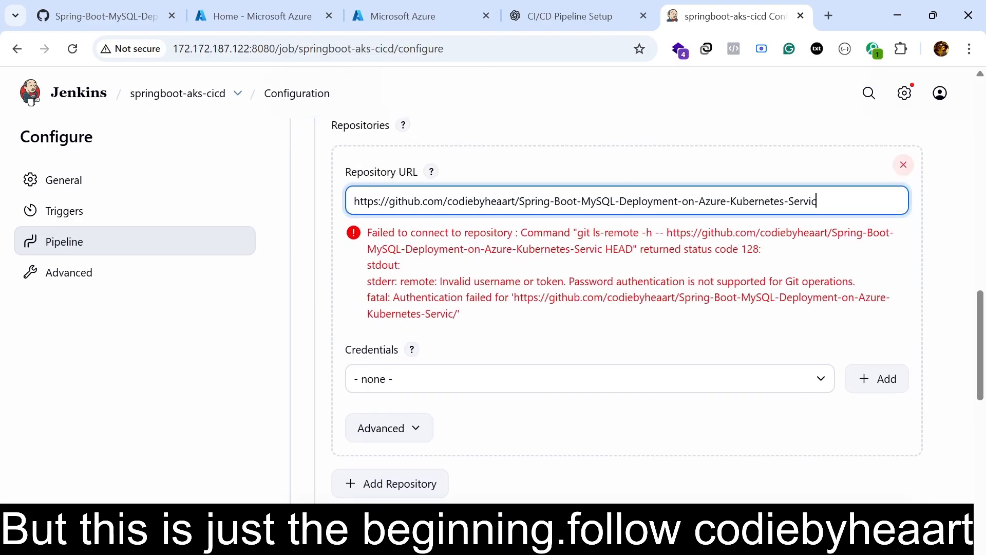
pyautogui.write('e')
pyautogui.click(688, 295)
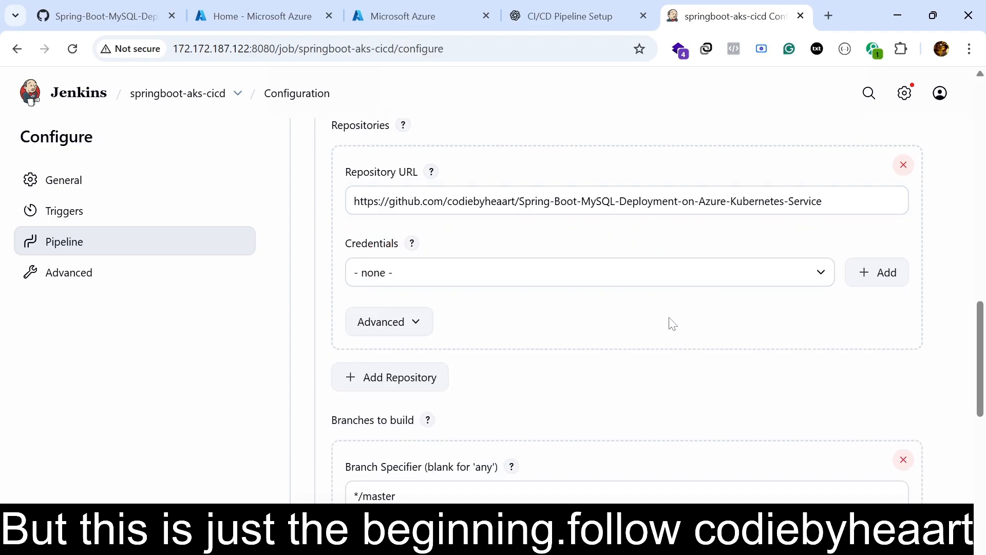
pyautogui.click(843, 202)
pyautogui.write('.git')
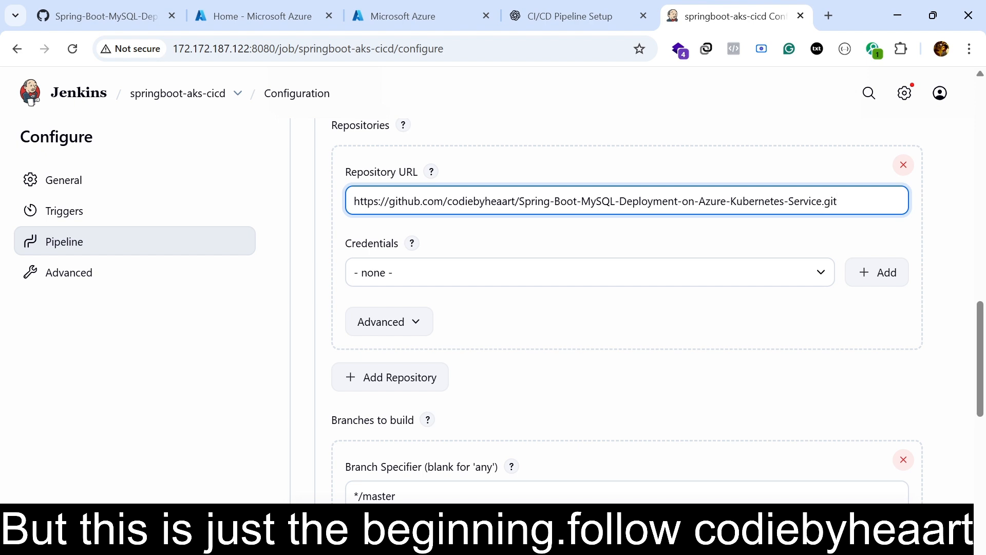
pyautogui.click(816, 237)
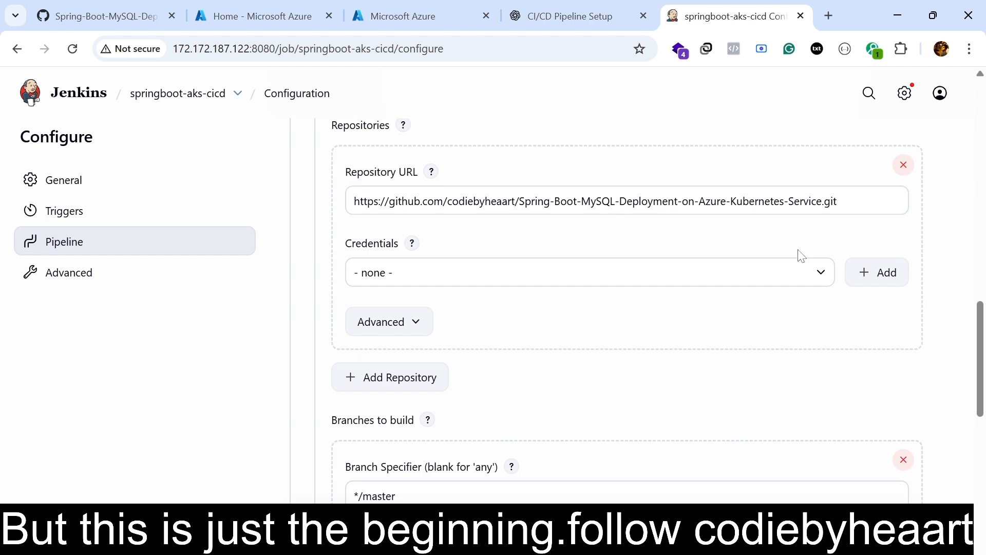
# Set the branch specifier under Branches to build to */main.
pyautogui.scroll(-3, 662, 341)
pyautogui.click(661, 341)
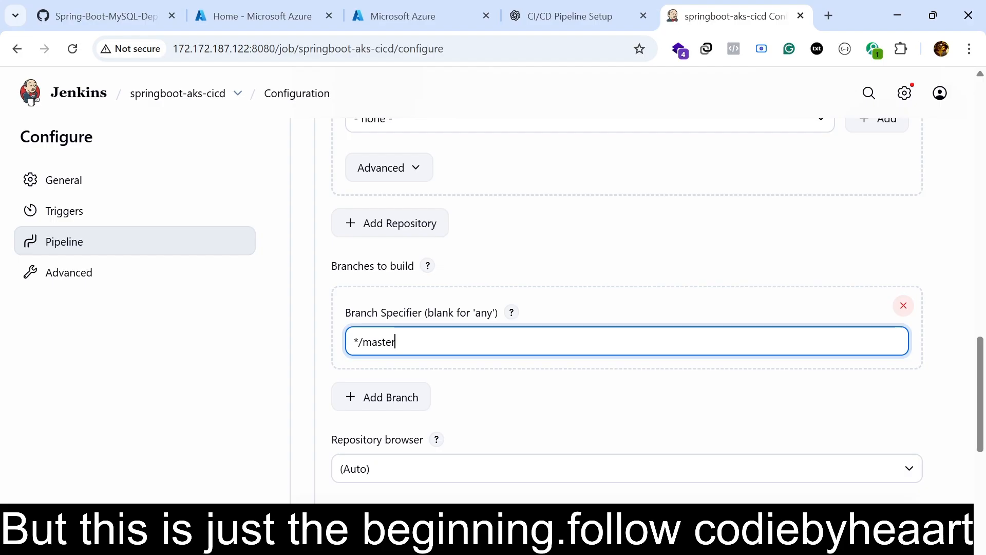
pyautogui.press('BackSpace')
pyautogui.press('BackSpace')
pyautogui.press('BackSpace')
pyautogui.press('BackSpace')
pyautogui.write('ain')
# Save the pipeline configuration with Jenkinsfile as the script path and start a build of springboot-aks-cicd.
pyautogui.scroll(-3, 484, 372)
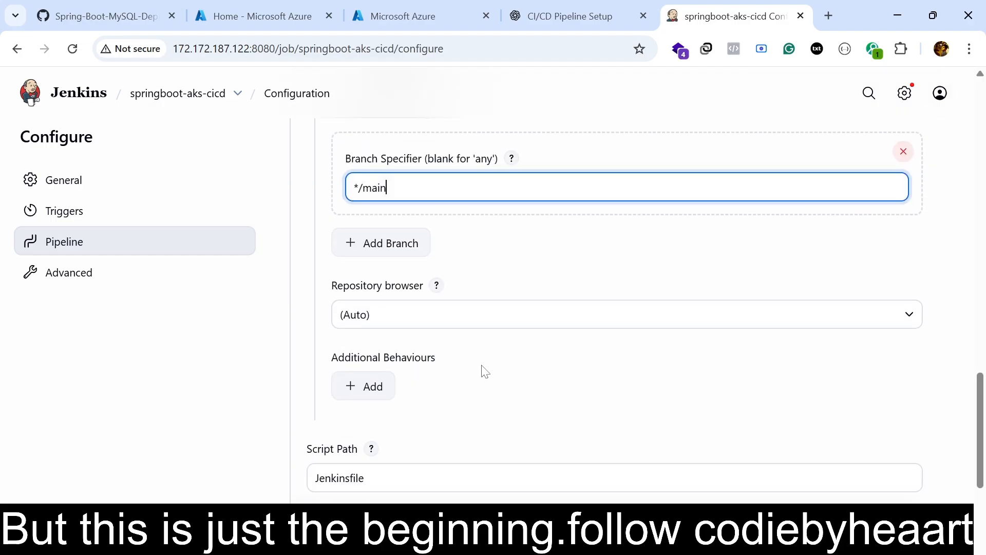
pyautogui.scroll(-3, 440, 346)
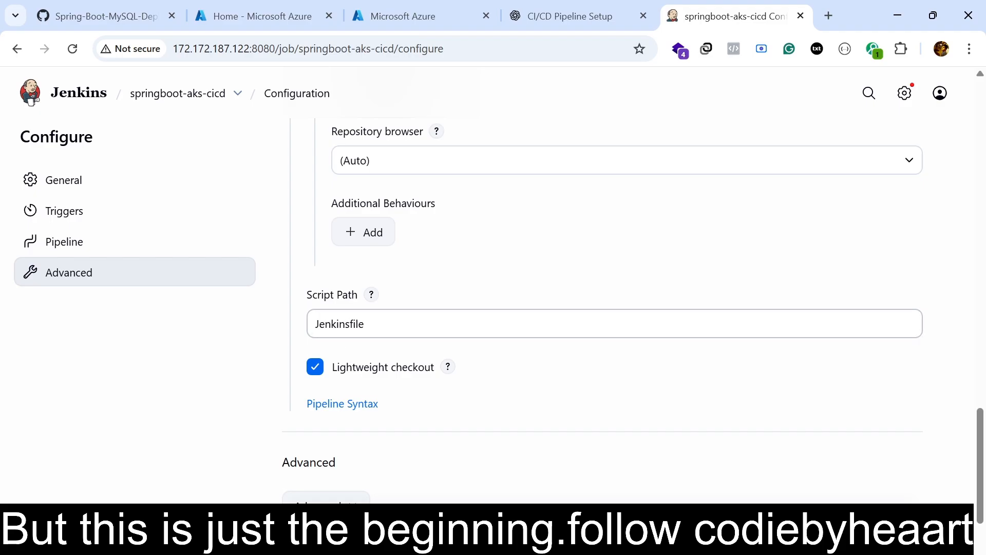
pyautogui.scroll(-3, 331, 496)
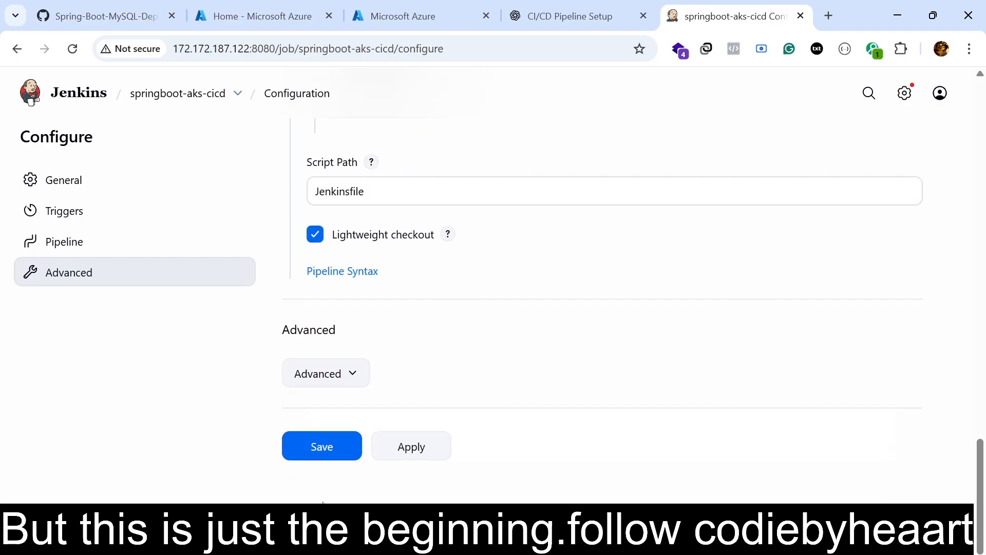
pyautogui.click(322, 456)
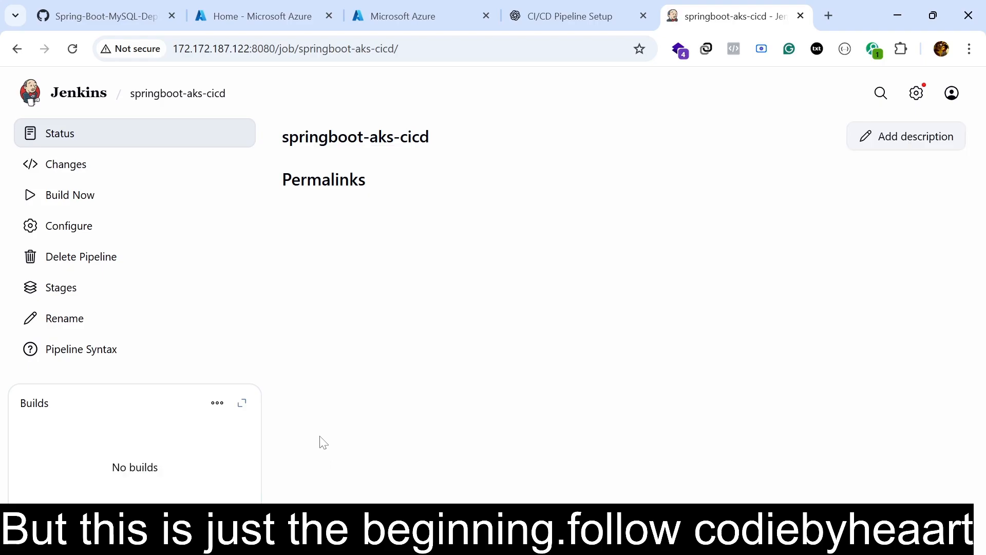
pyautogui.click(119, 206)
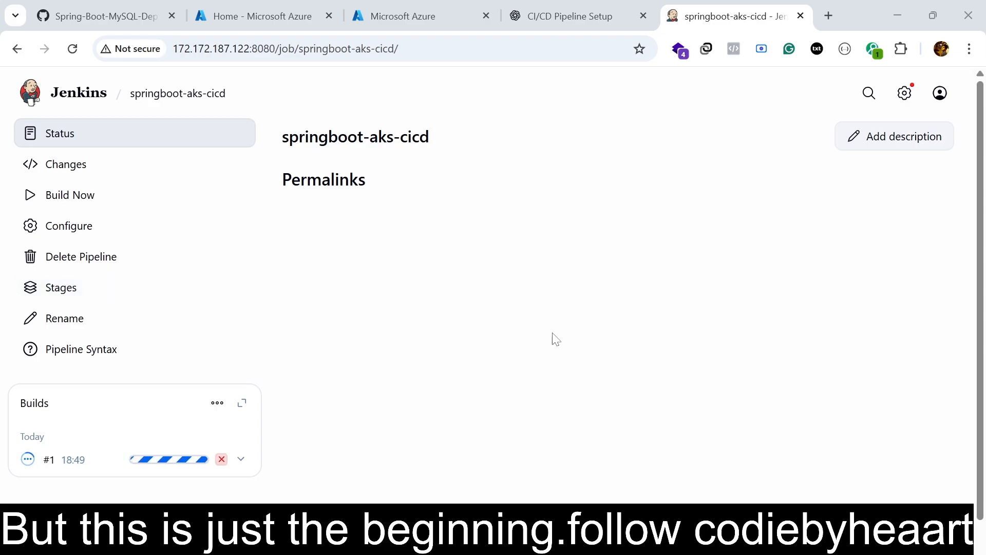
# Open the list of available plugins in the Jenkins plugin management.
pyautogui.click(905, 93)
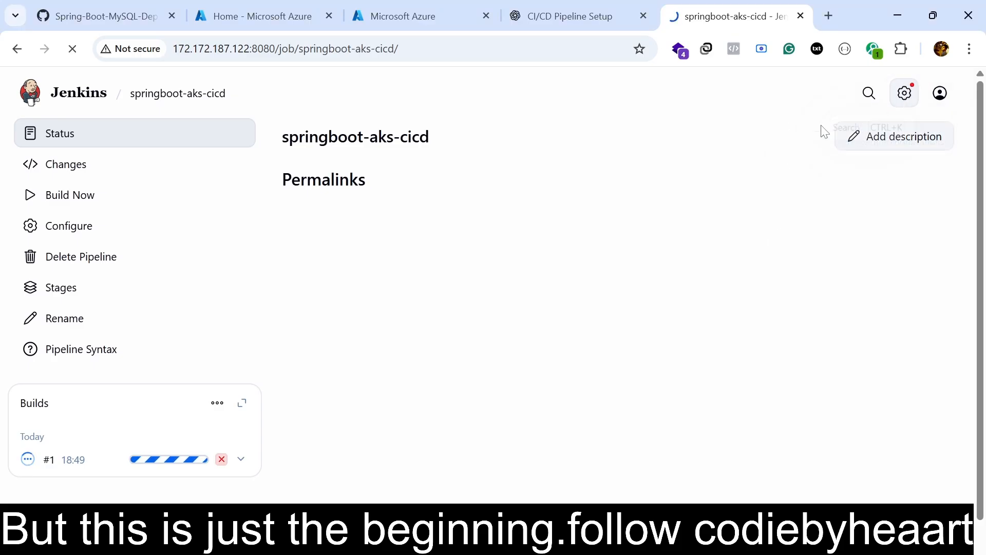
pyautogui.scroll(-2, 231, 338)
pyautogui.scroll(-1, 231, 338)
pyautogui.click(146, 309)
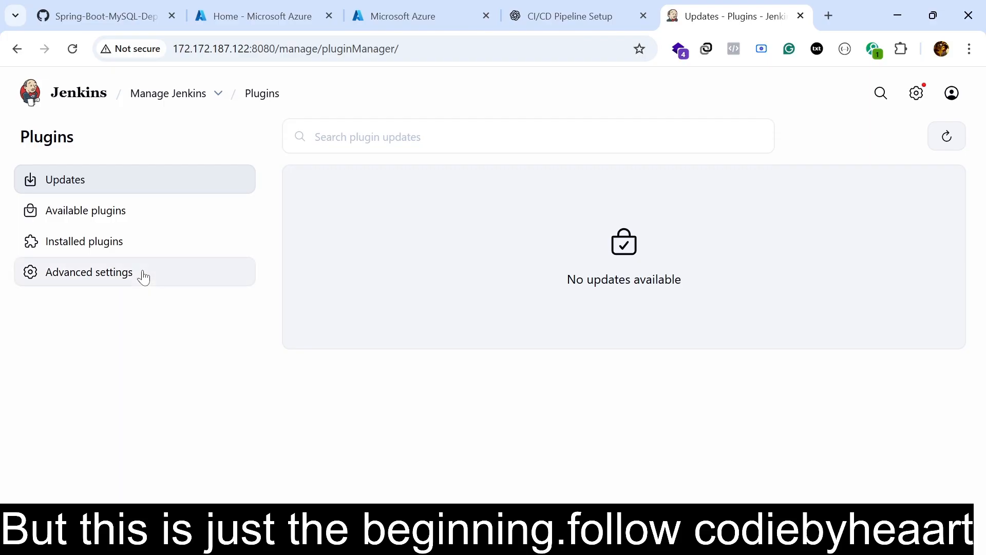
pyautogui.click(114, 222)
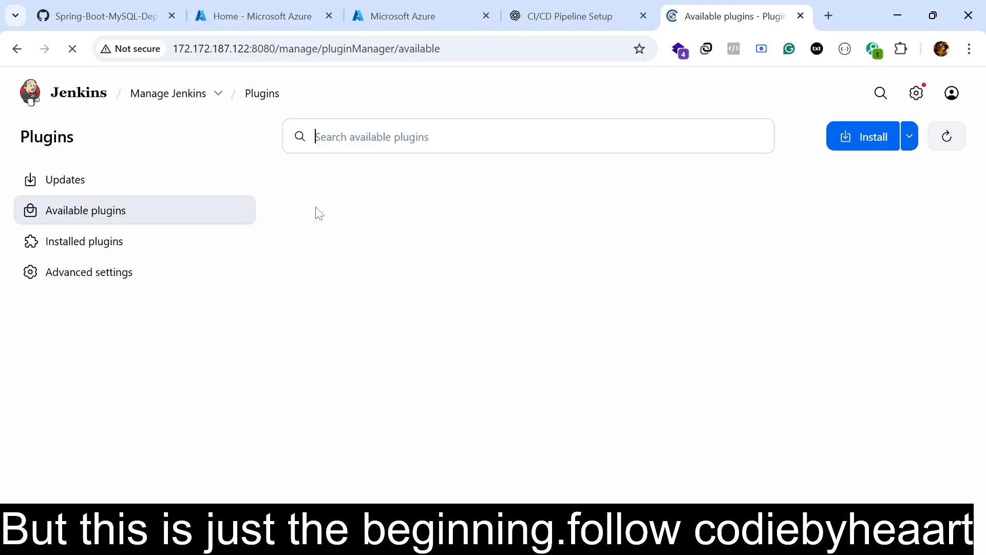
# Search the available plugins for blue ocean and install the Blue Ocean plugin.
pyautogui.write('s')
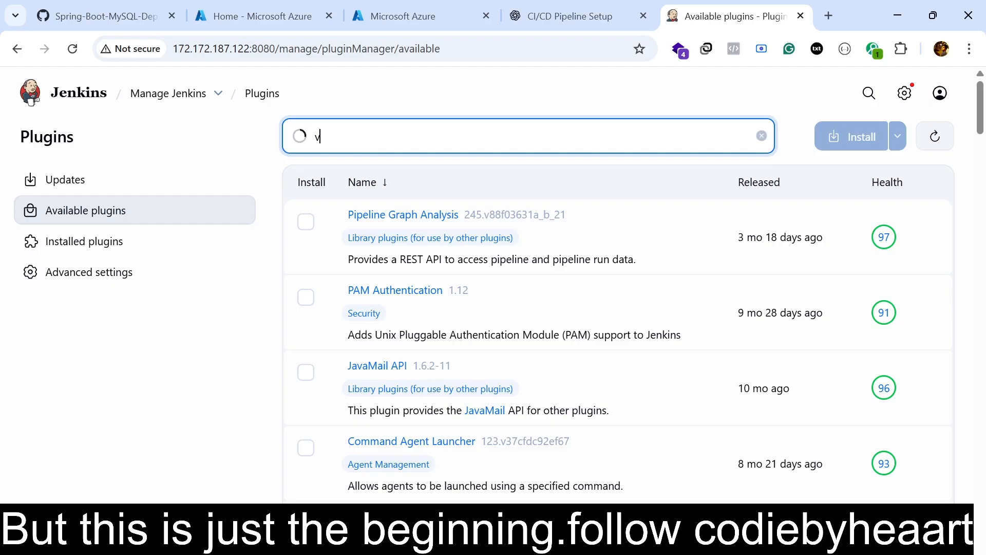
pyautogui.press('BackSpace')
pyautogui.write('blue')
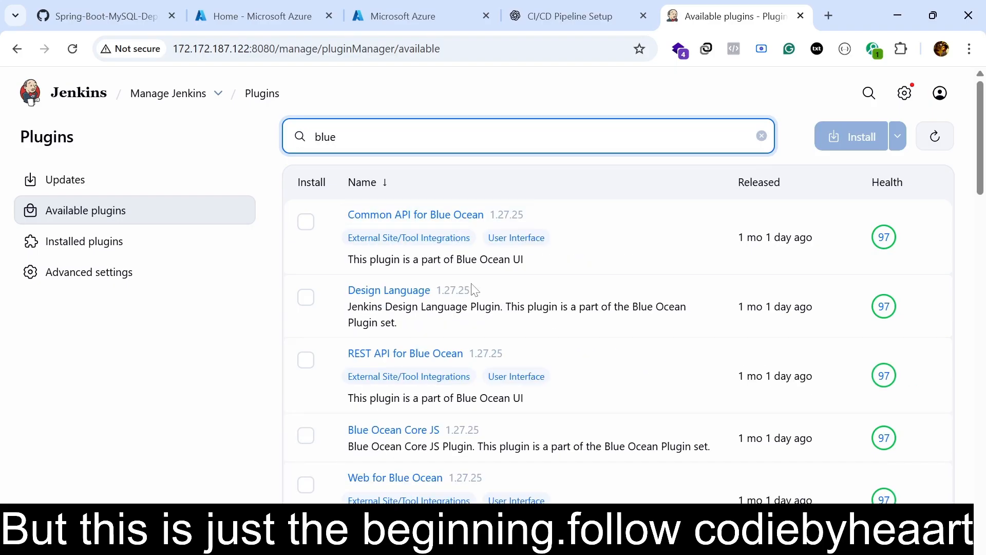
pyautogui.scroll(-2, 470, 400)
pyautogui.scroll(-3, 472, 408)
pyautogui.scroll(3, 472, 409)
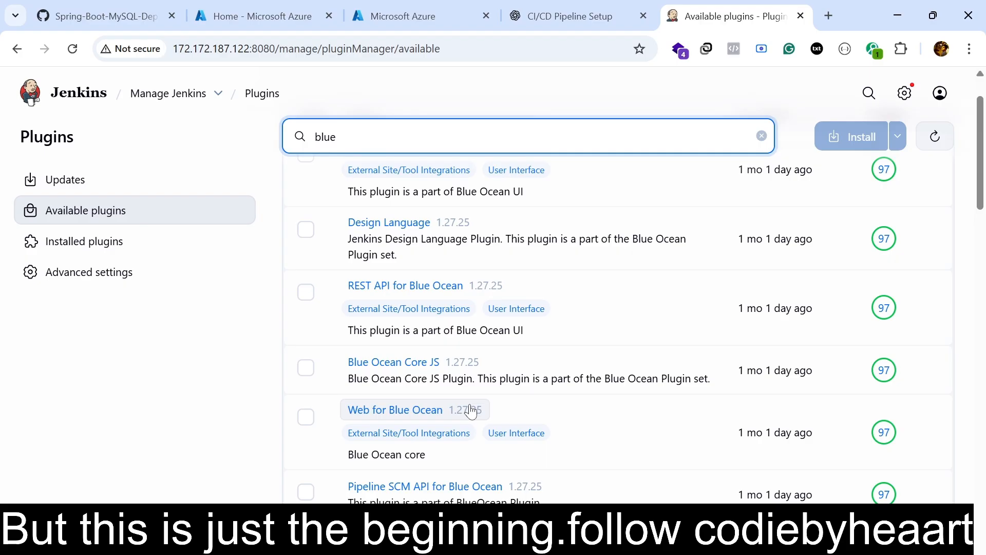
pyautogui.write('oce')
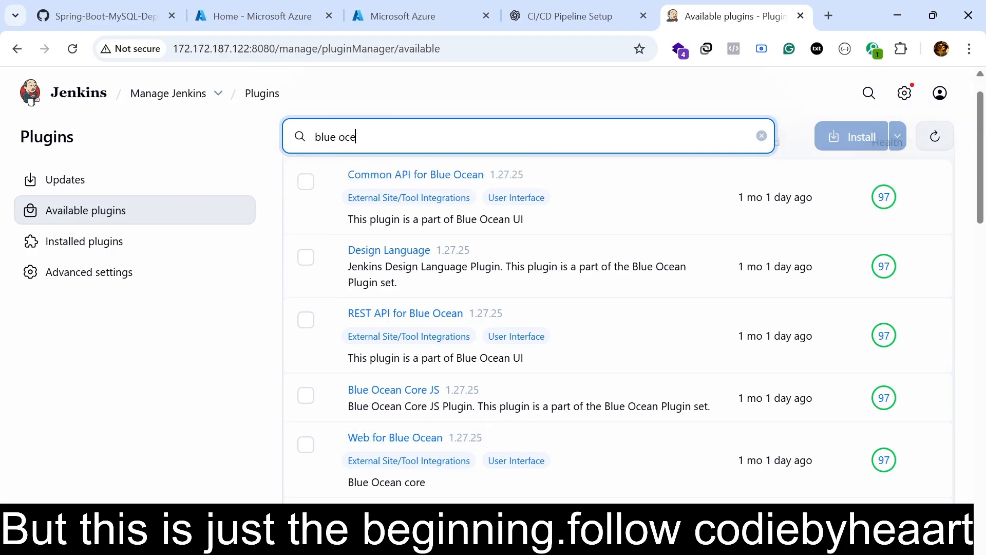
pyautogui.write('an')
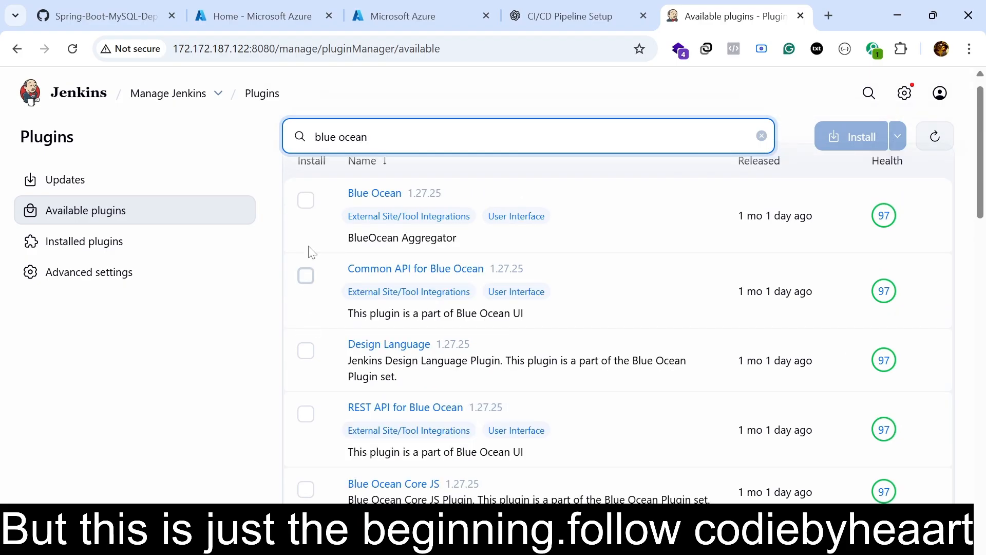
pyautogui.click(307, 202)
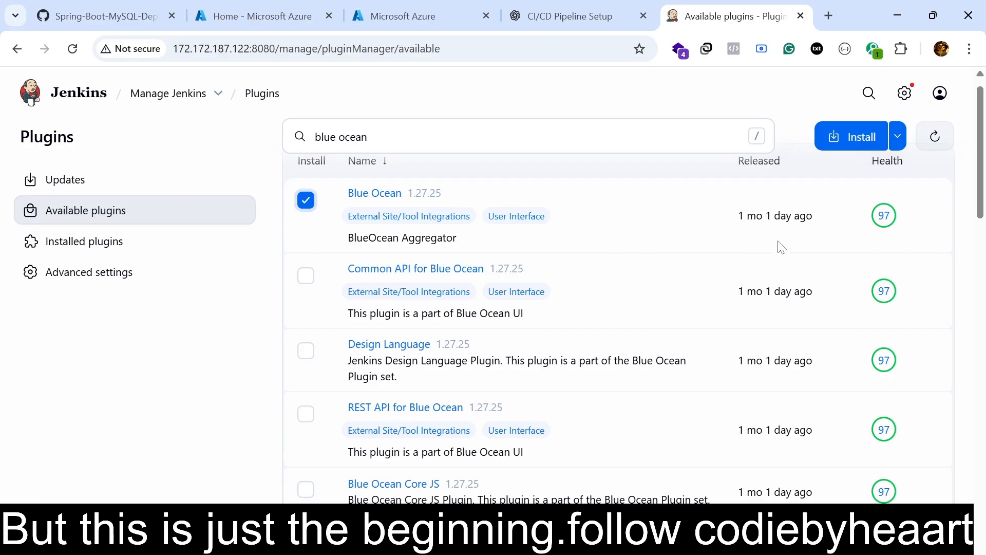
pyautogui.click(862, 137)
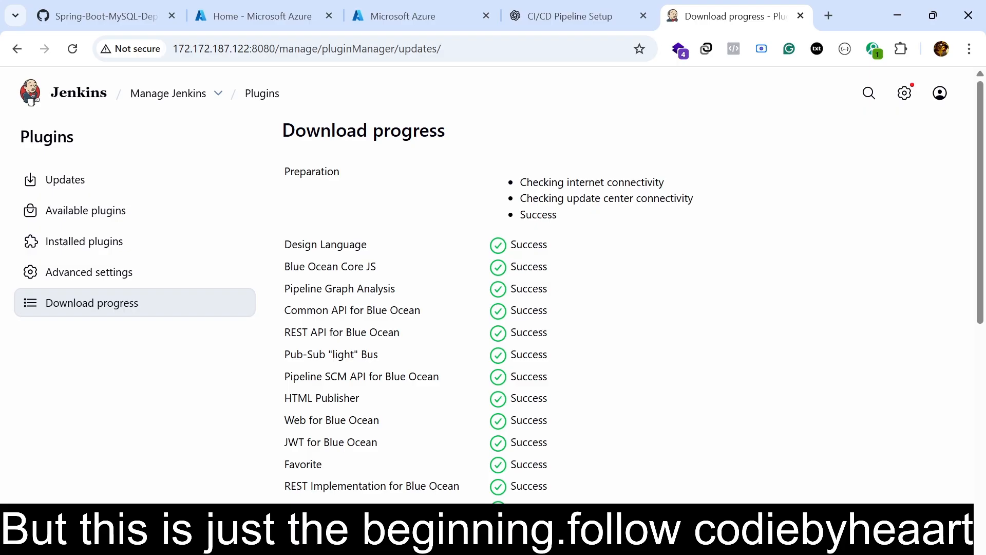
pyautogui.scroll(-10, 817, 365)
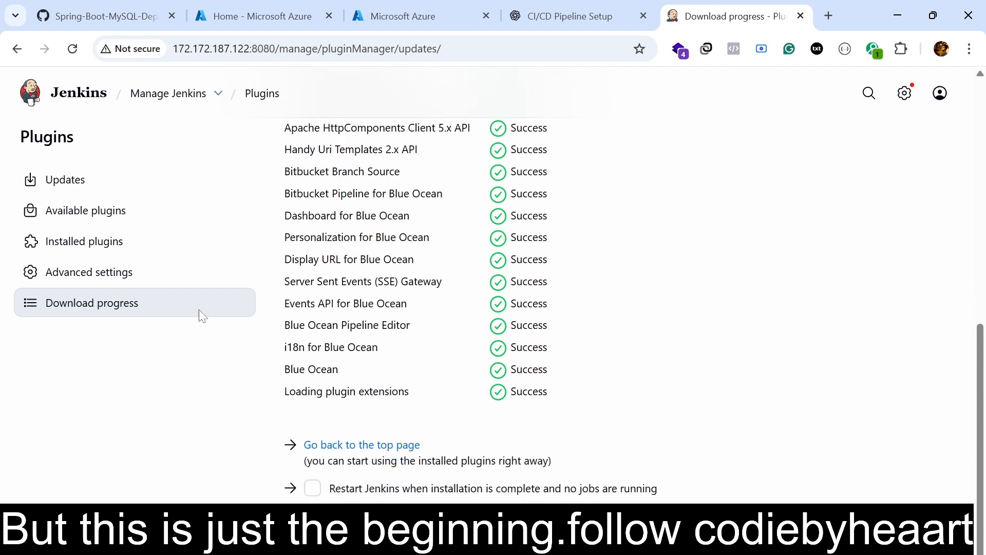
# Return to the available plugins, search for docker and select the Docker plugin for installation.
pyautogui.click(102, 94)
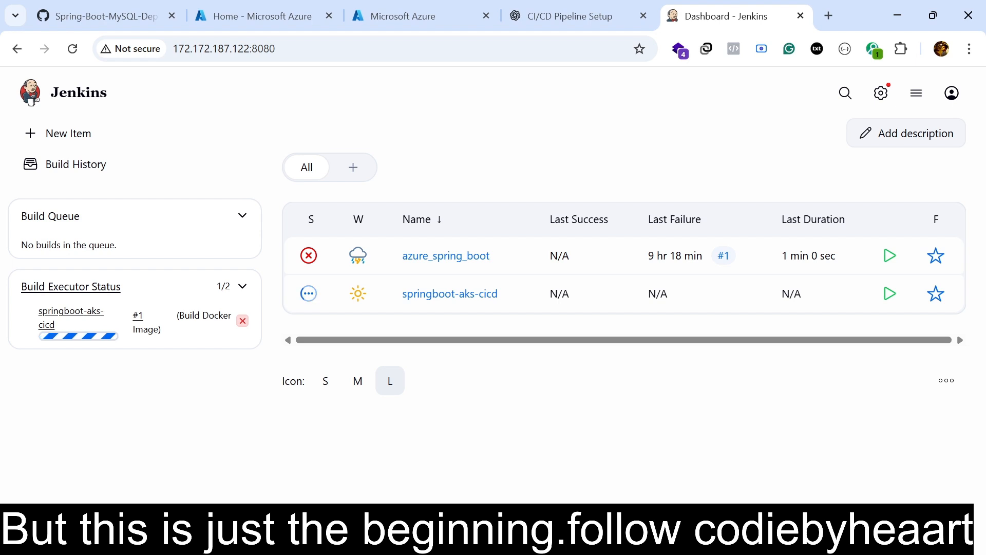
pyautogui.click(872, 98)
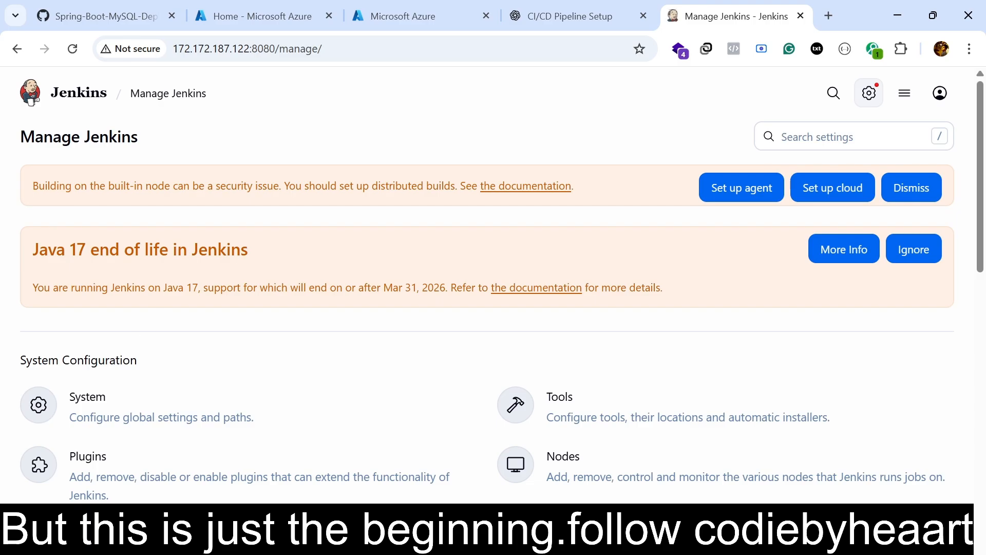
pyautogui.scroll(-3, 143, 321)
pyautogui.click(145, 322)
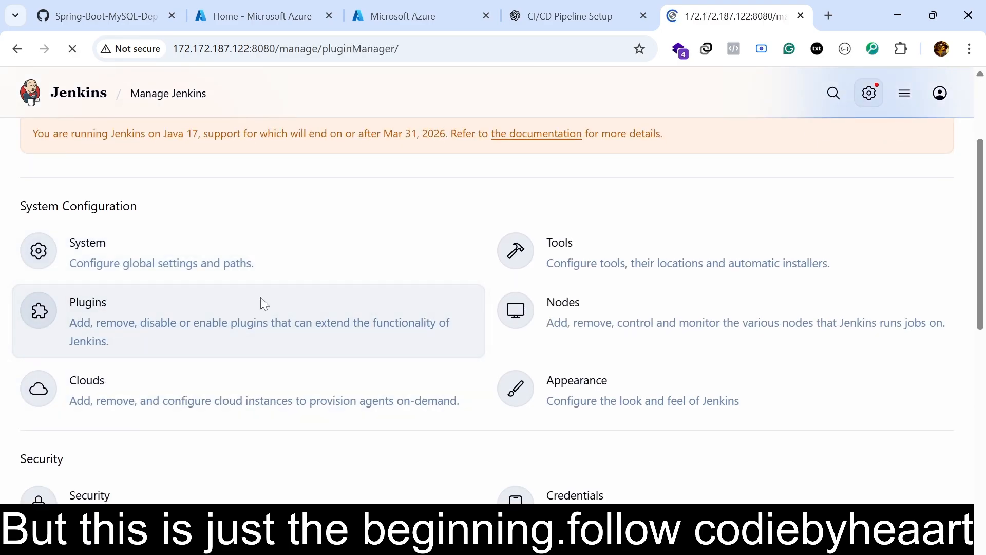
pyautogui.click(121, 215)
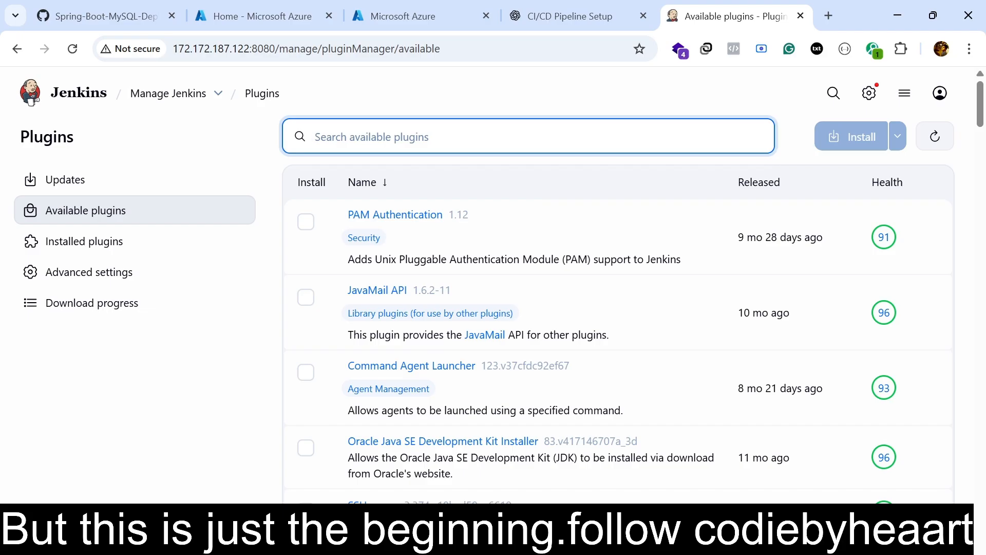
pyautogui.write('docekr')
pyautogui.press('BackSpace')
pyautogui.press('BackSpace')
pyautogui.press('BackSpace')
pyautogui.write('ker')
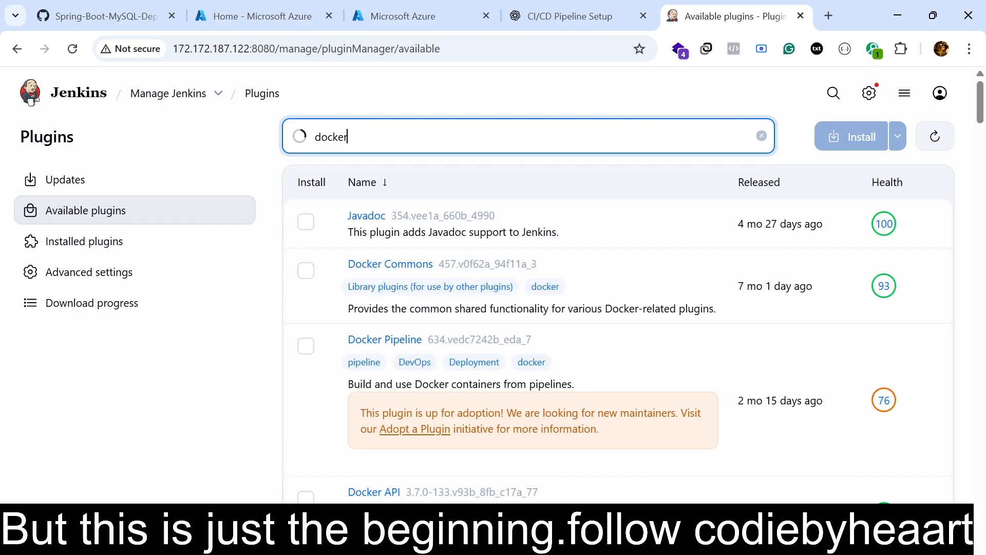
pyautogui.click(306, 221)
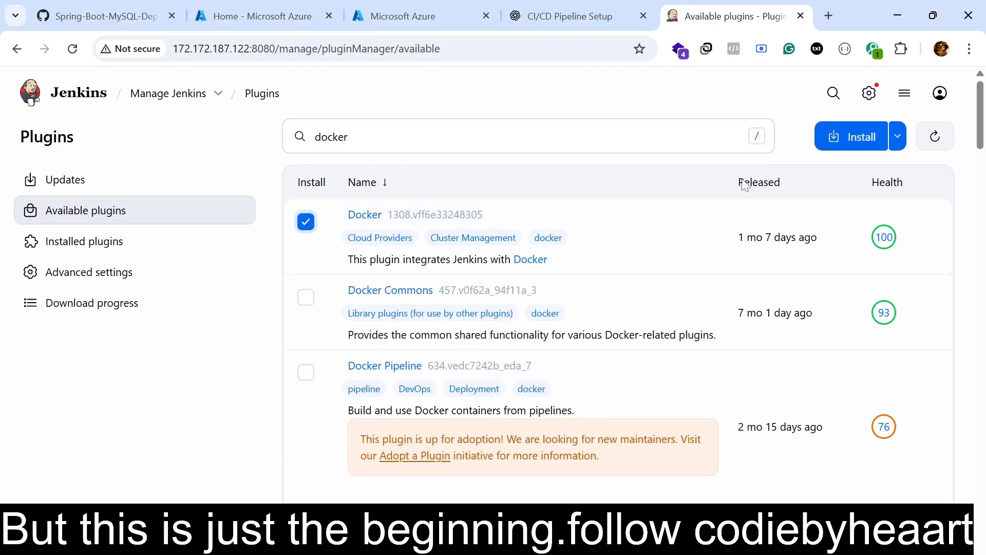
# Replace the docker search with a search of the available plugins for gradle.
pyautogui.press('/')
pyautogui.press('BackSpace')
pyautogui.press('BackSpace')
pyautogui.press('BackSpace')
pyautogui.press('BackSpace')
pyautogui.press('BackSpace')
pyautogui.press('BackSpace')
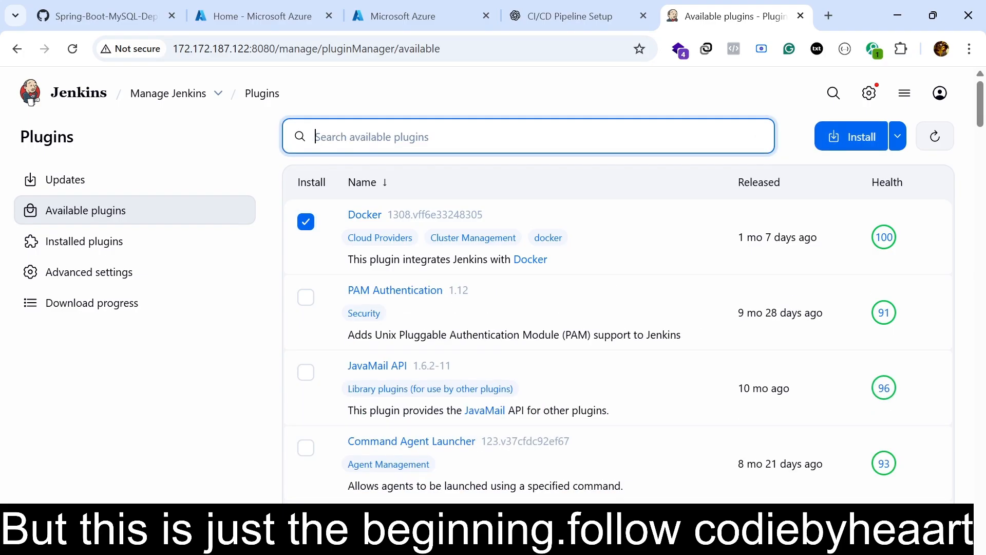
pyautogui.write('hradle')
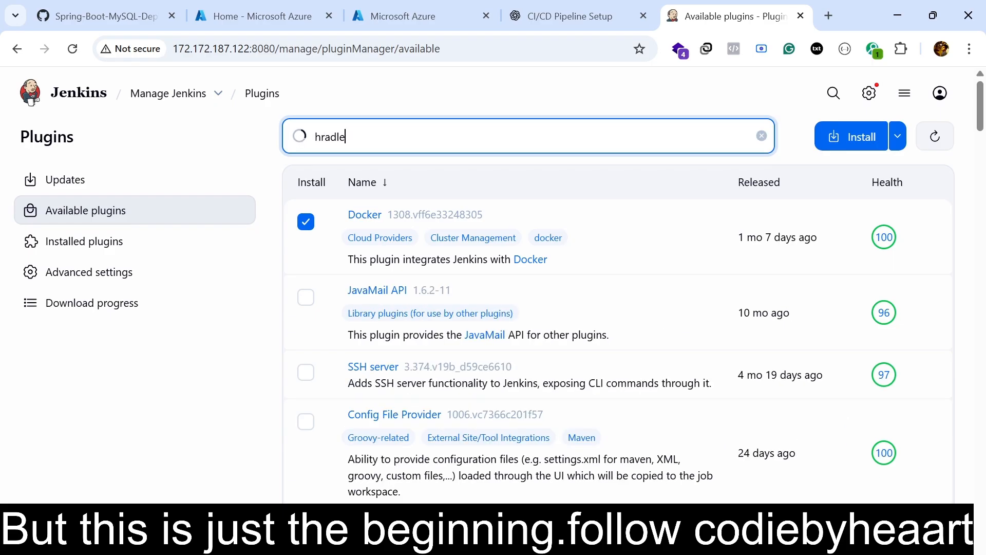
pyautogui.press('BackSpace')
pyautogui.press('BackSpace')
pyautogui.press('BackSpace')
pyautogui.press('BackSpace')
pyautogui.press('BackSpace')
pyautogui.press('BackSpace')
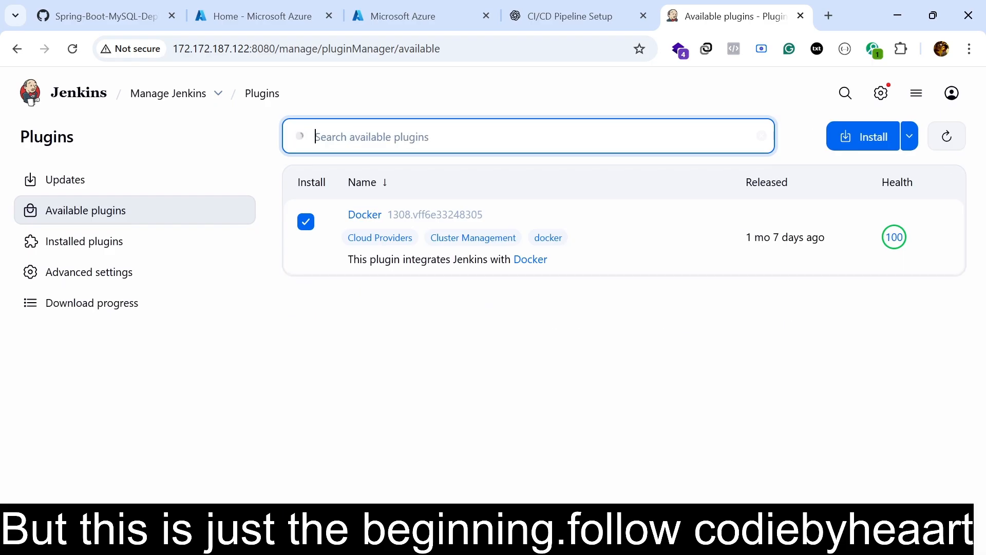
pyautogui.write('gradle')
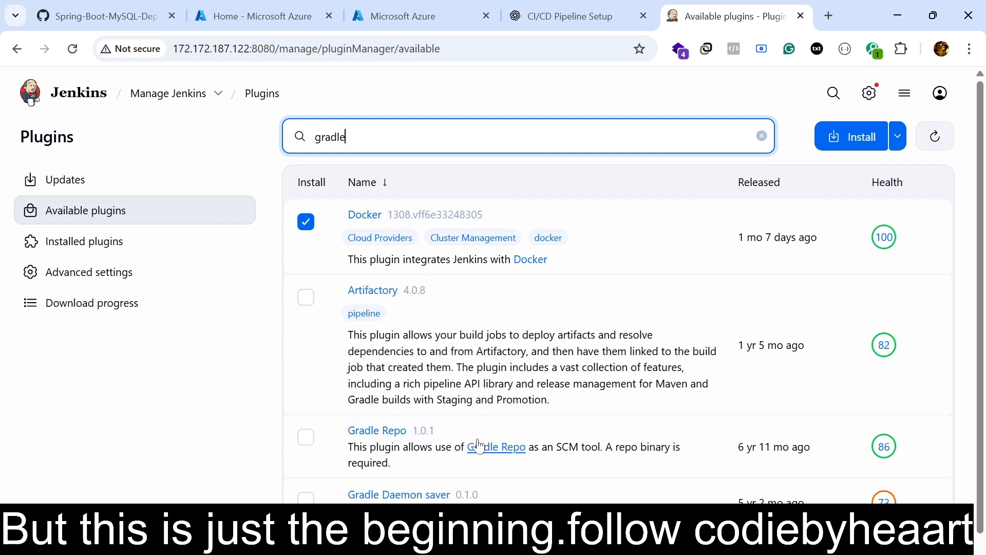
# Select the Gradle Repo plugin for installation alongside Docker.
pyautogui.scroll(-1, 473, 444)
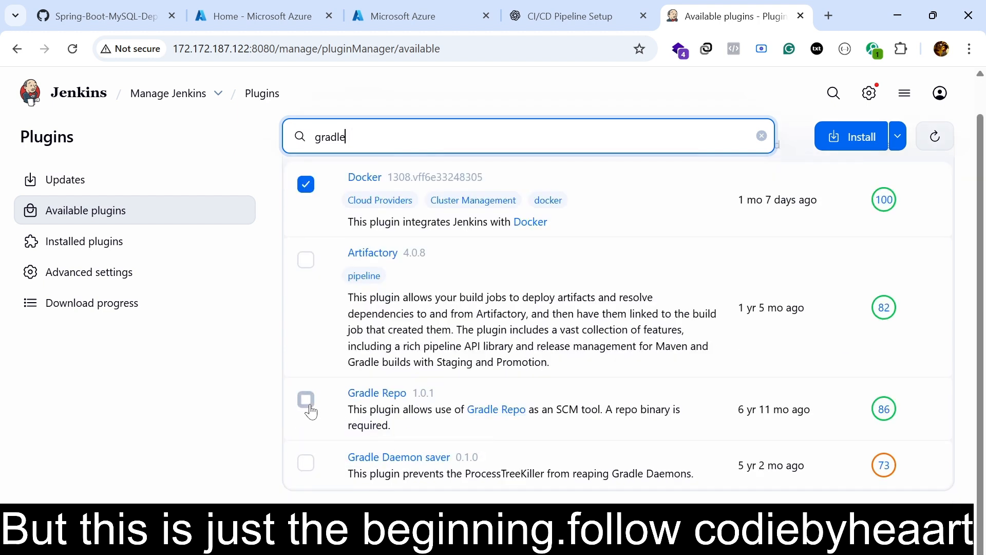
pyautogui.scroll(1, 309, 403)
pyautogui.scroll(-1, 308, 440)
pyautogui.click(306, 401)
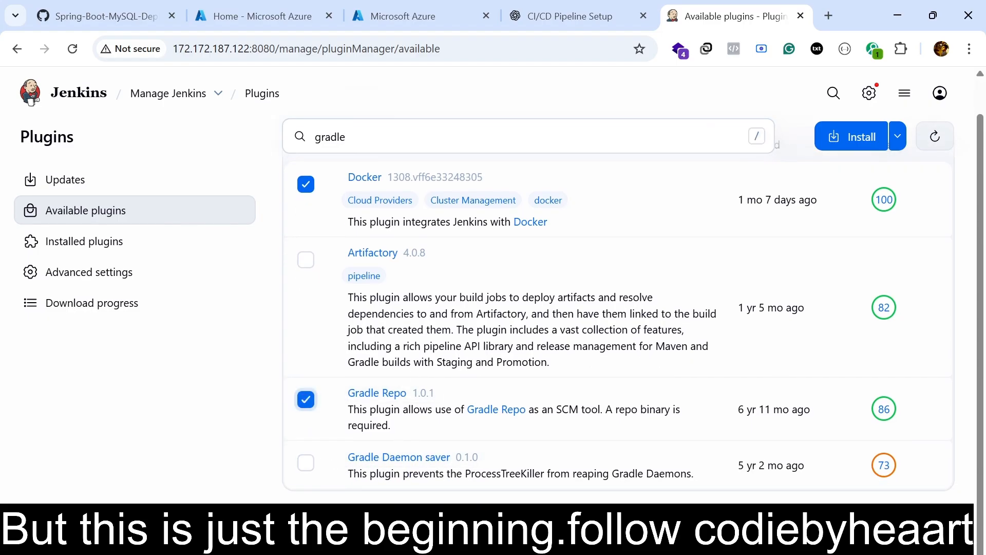
pyautogui.scroll(1, 307, 401)
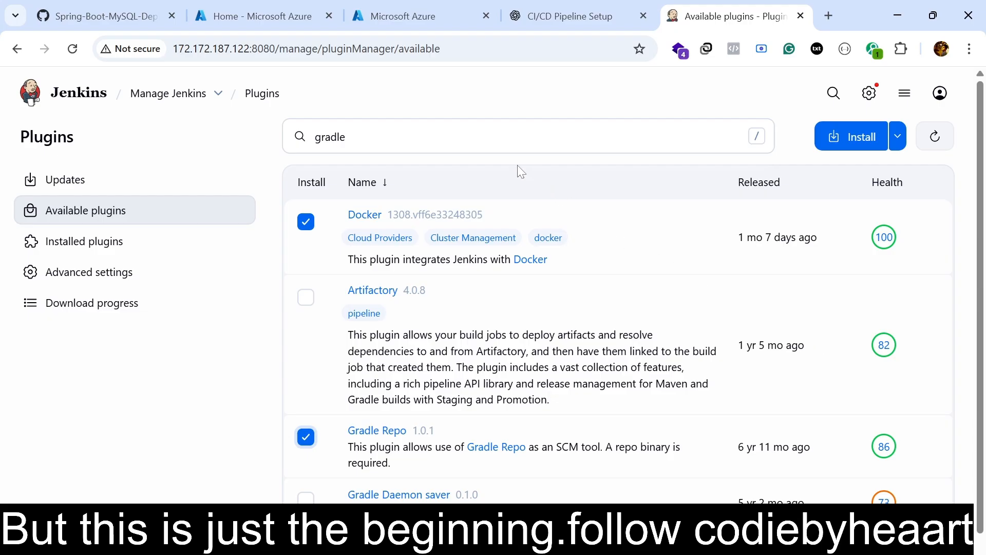
# Search for ansicolor, add the AnsiColor plugin to the selection and install it together with Docker and Gradle Repo.
pyautogui.click(526, 137)
pyautogui.press('BackSpace')
pyautogui.press('BackSpace')
pyautogui.press('BackSpace')
pyautogui.press('BackSpace')
pyautogui.press('BackSpace')
pyautogui.press('BackSpace')
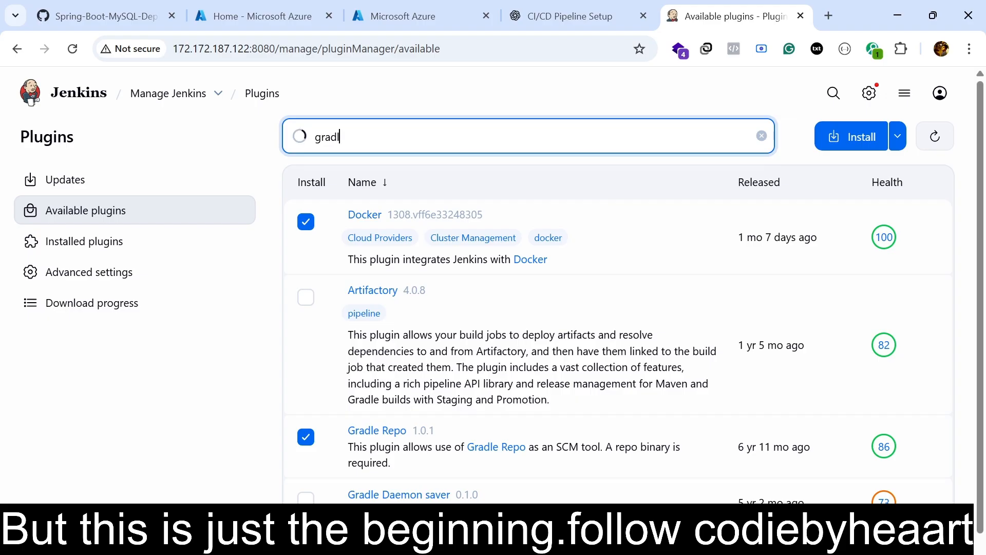
pyautogui.write('ansi')
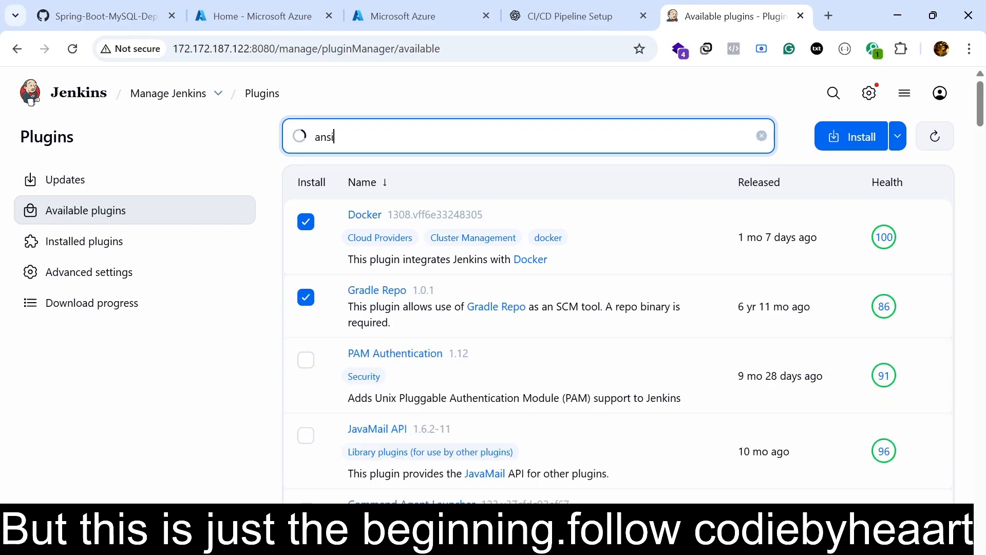
pyautogui.write('color')
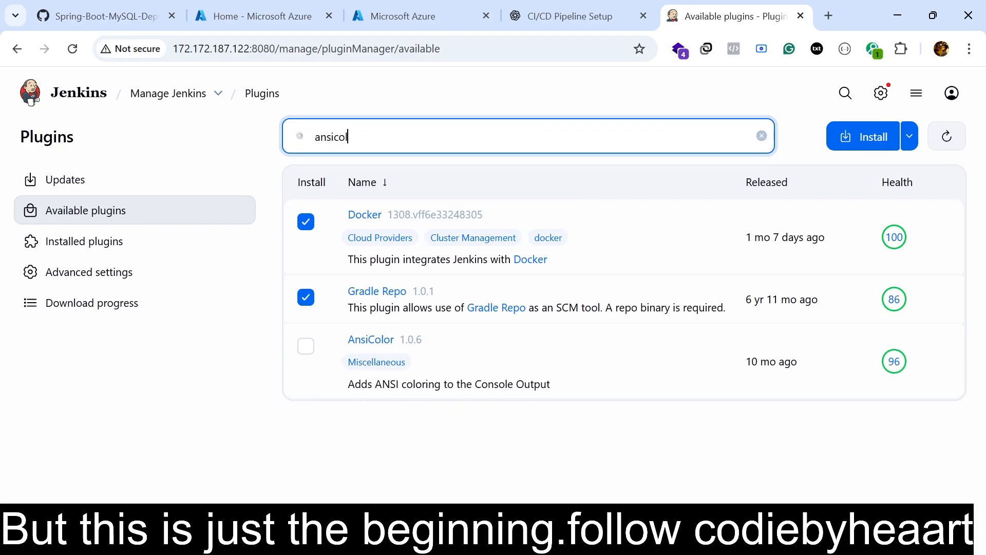
pyautogui.click(306, 346)
pyautogui.moveTo(876, 152)
pyautogui.click(860, 137)
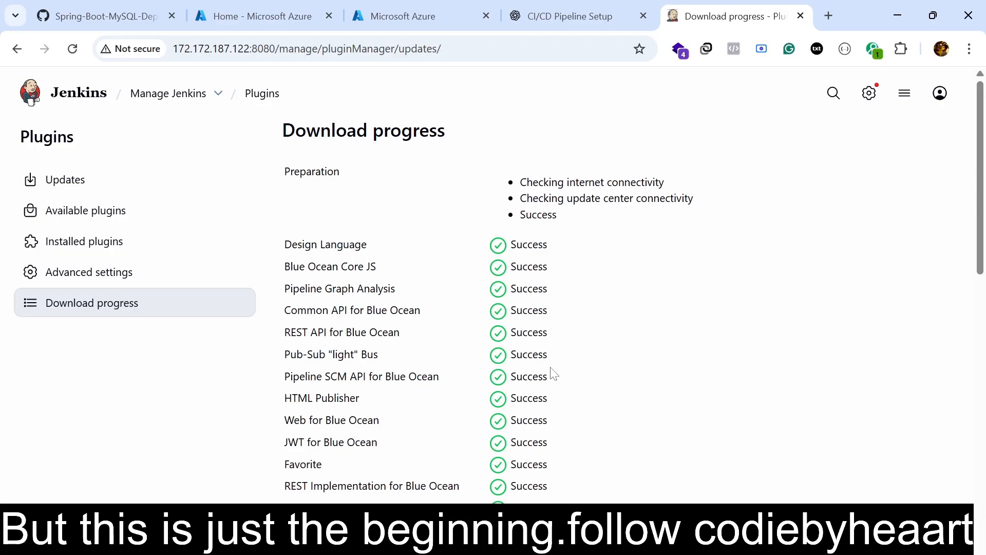
pyautogui.scroll(-10, 553, 372)
pyautogui.scroll(10, 532, 207)
pyautogui.scroll(-10, 532, 207)
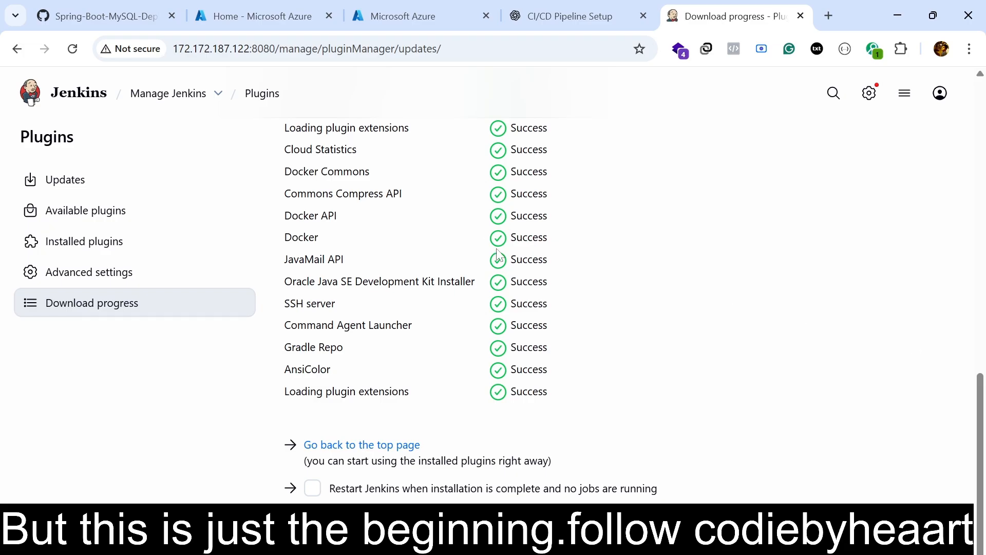
# Return to the Jenkins dashboard and open the status page of the springboot-aks-cicd job.
pyautogui.click(76, 96)
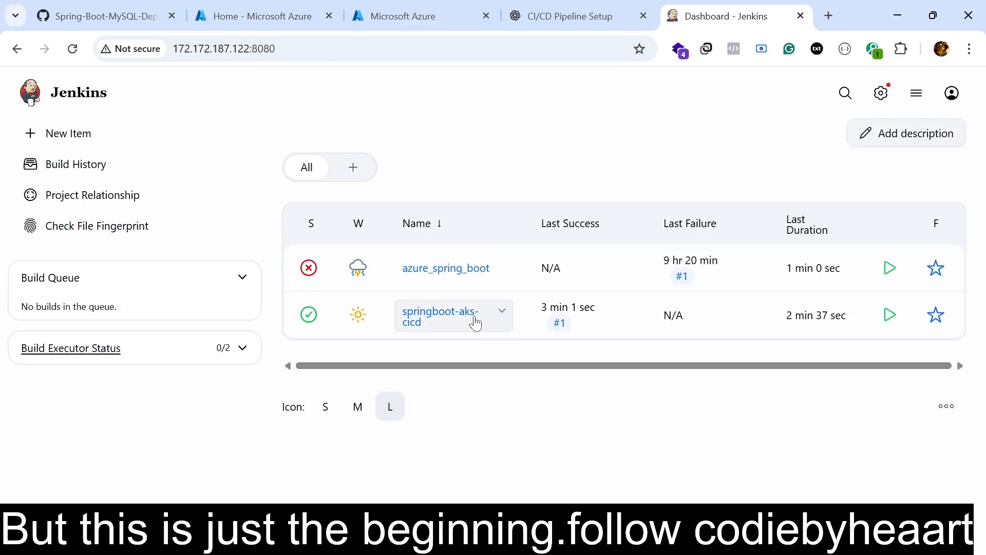
pyautogui.click(501, 314)
pyautogui.click(461, 319)
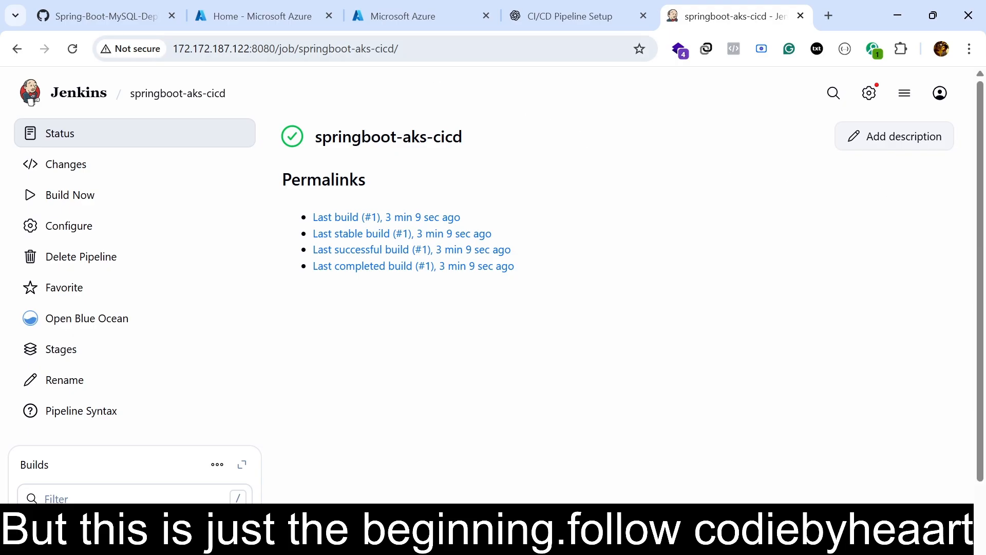
pyautogui.click(297, 7)
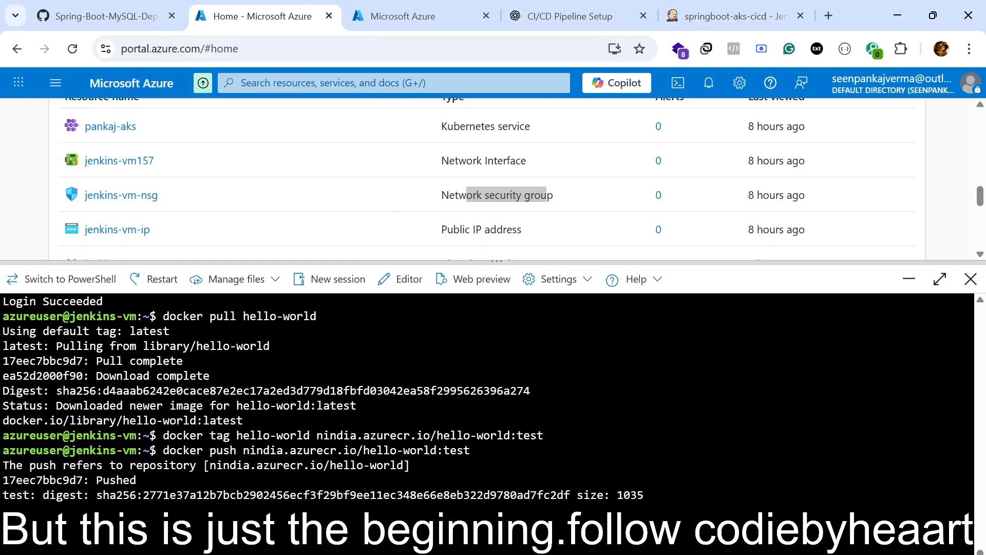
pyautogui.click(712, 7)
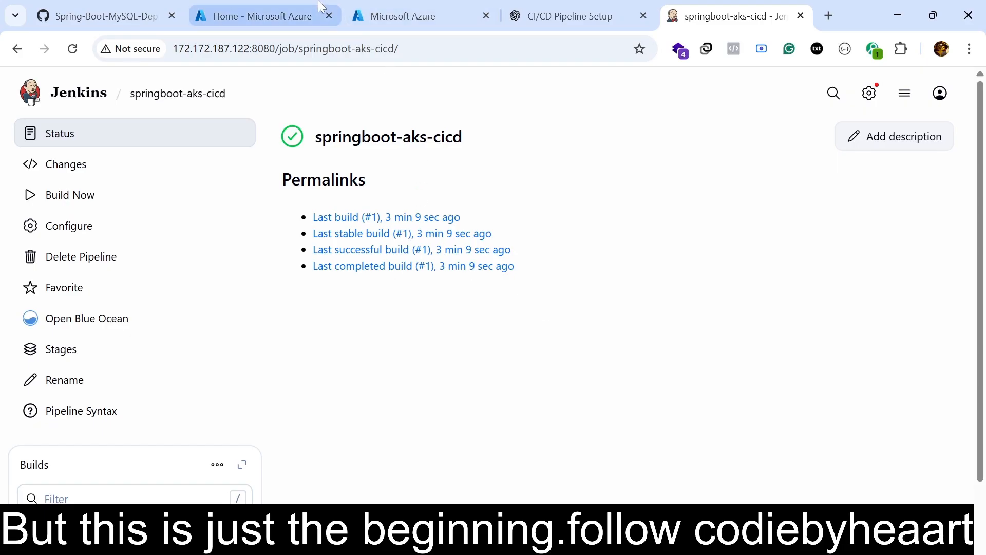
pyautogui.click(297, 15)
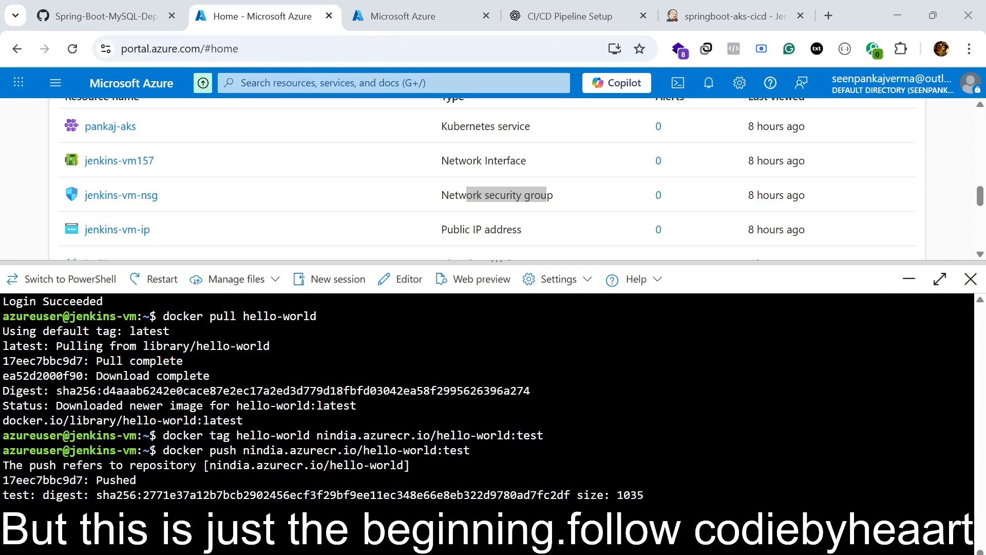
pyautogui.click(729, 16)
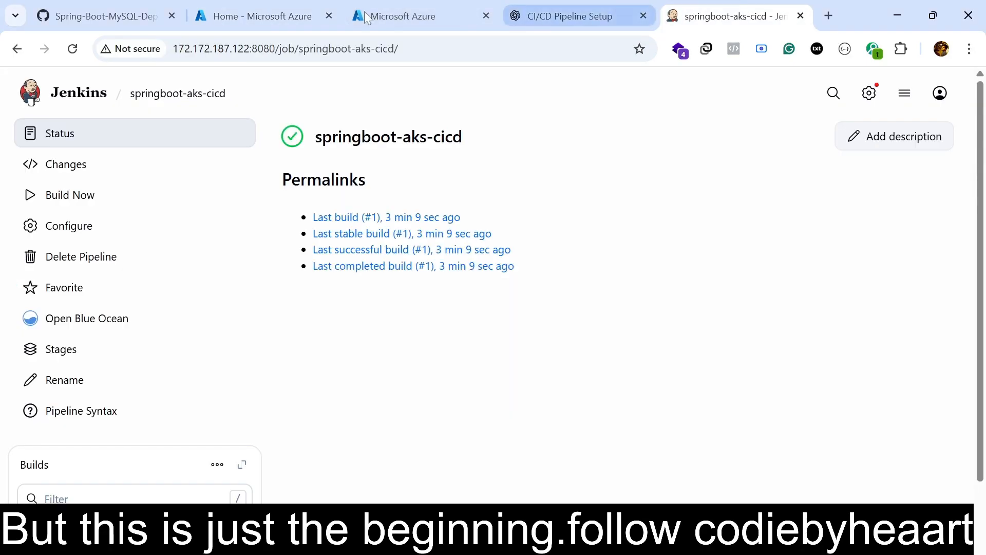
# Switch to the Azure Cloud Shell and look over the springboot-app log output and the kubectl logs command that produced it.
pyautogui.click(280, 16)
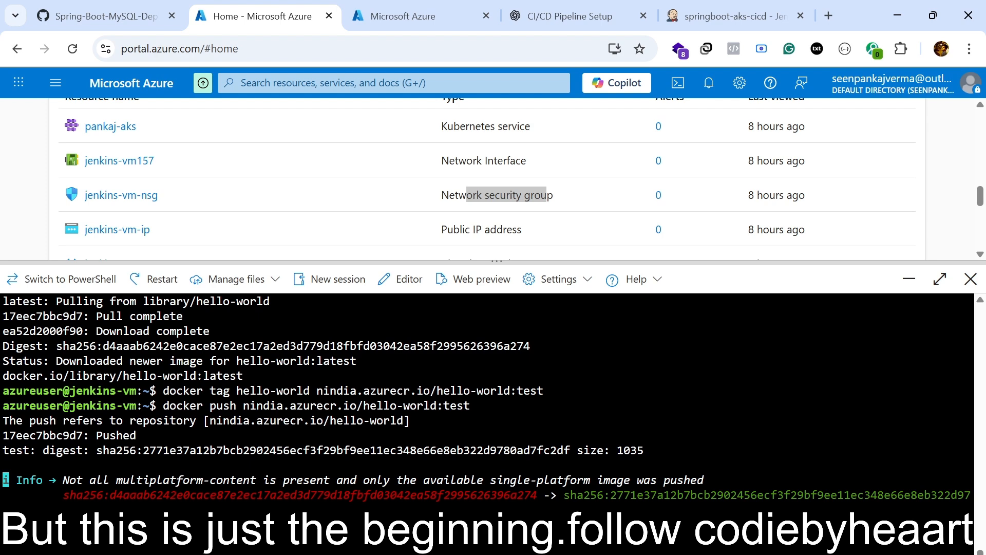
pyautogui.press('Return')
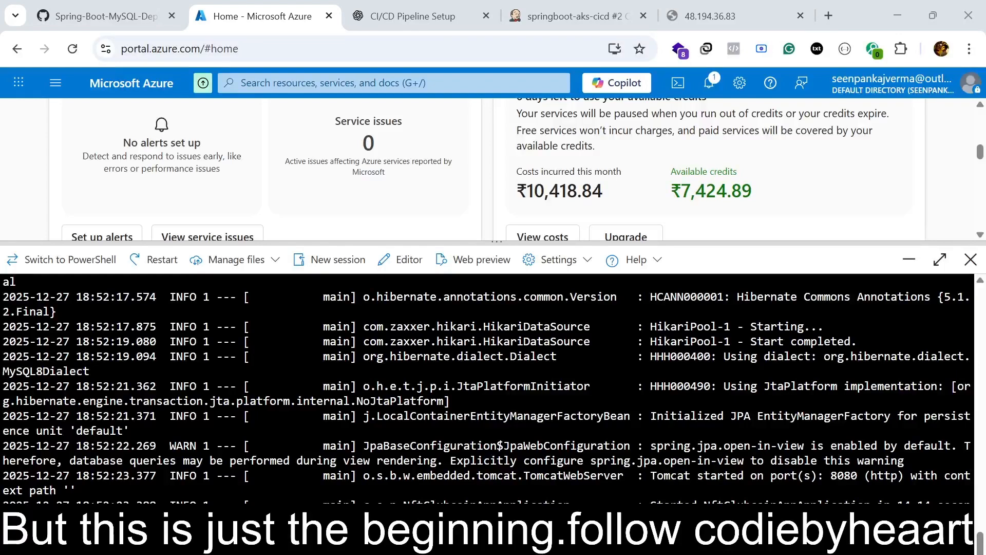
pyautogui.scroll(11, 487, 411)
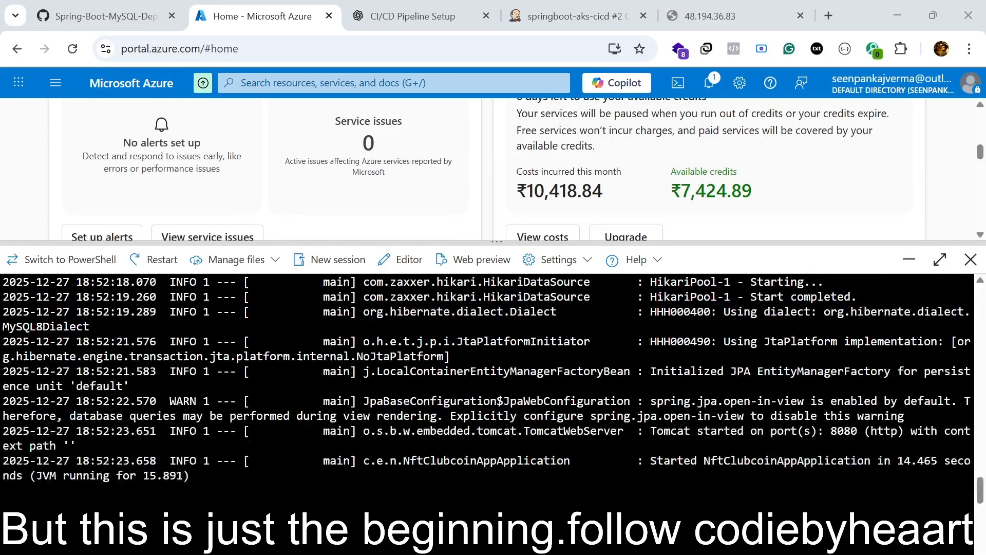
pyautogui.scroll(5, 487, 411)
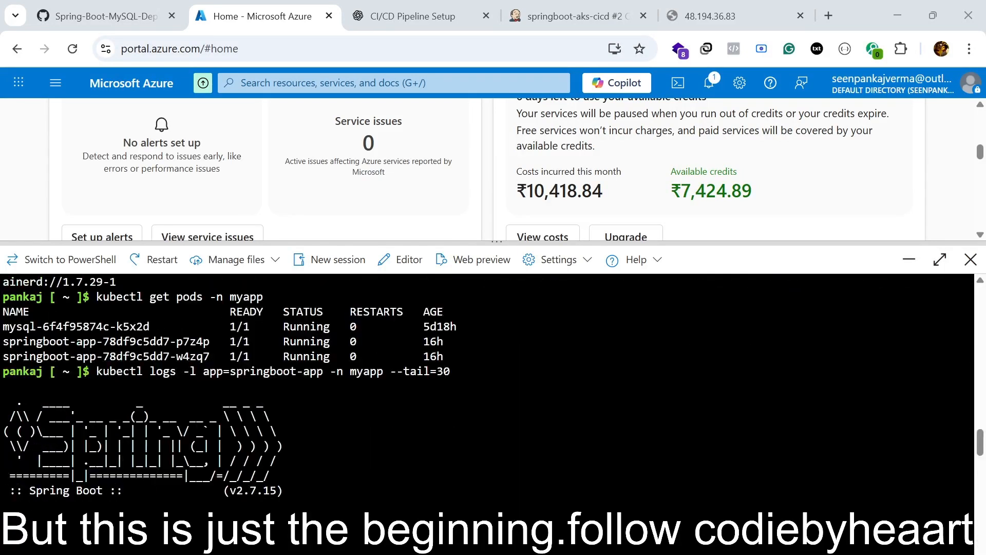
pyautogui.moveTo(96, 371); pyautogui.dragTo(450, 371)
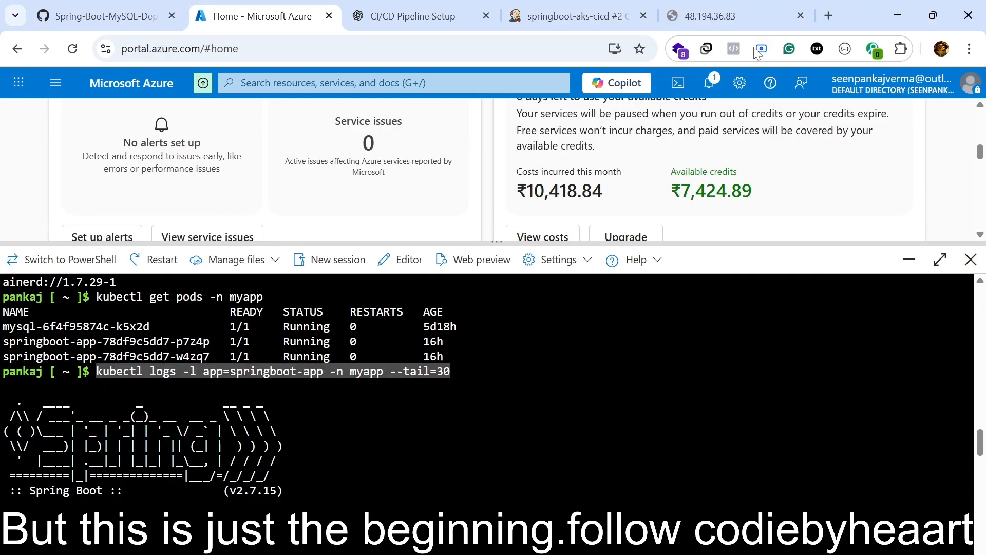
pyautogui.click(716, 6)
pyautogui.click(388, 8)
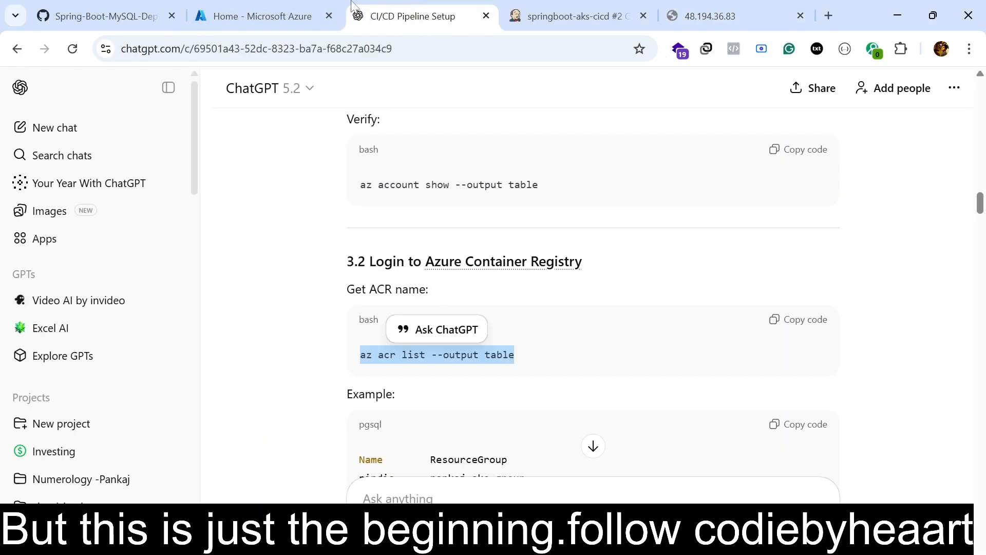
pyautogui.click(316, 7)
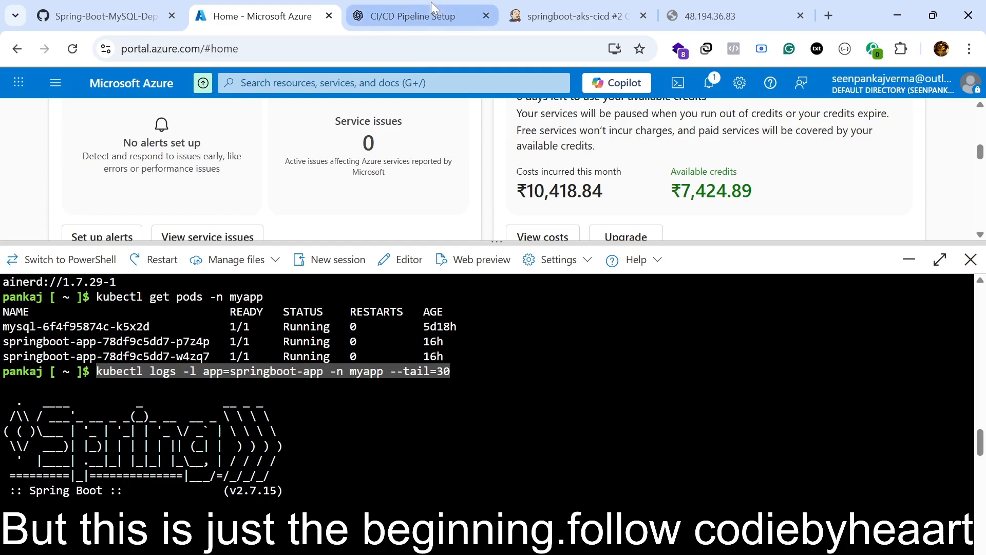
pyautogui.click(439, 18)
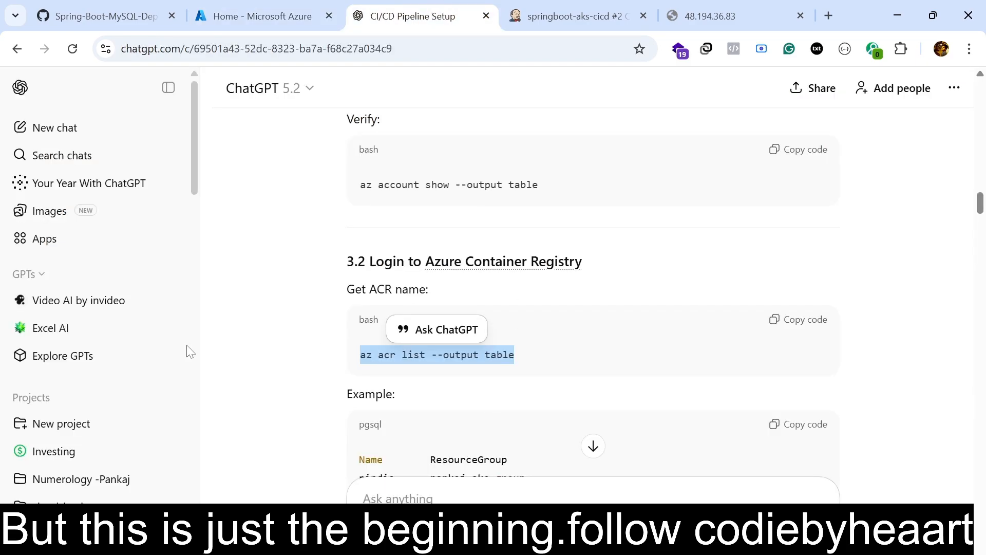
pyautogui.click(263, 5)
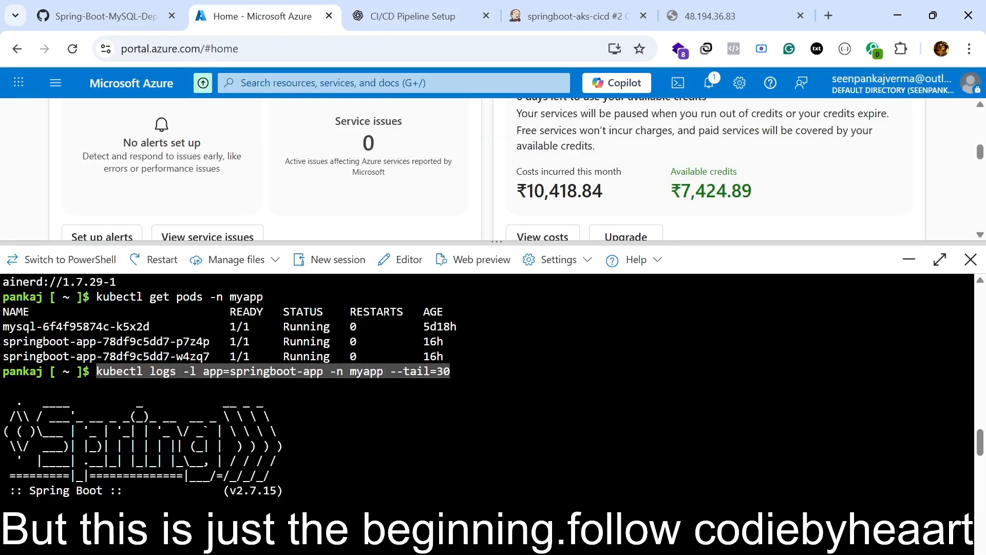
# Examine the Spring Boot startup logs and the earlier kubectl service commands for springboot-app in the Cloud Shell history.
pyautogui.scroll(-11, 488, 390)
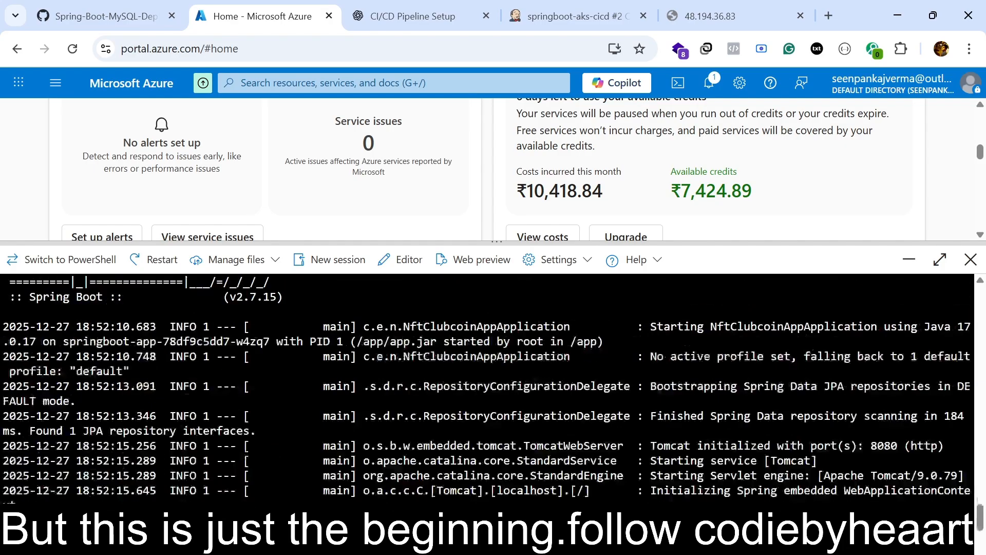
pyautogui.scroll(3, 488, 390)
pyautogui.scroll(12, 488, 391)
pyautogui.scroll(-14, 488, 391)
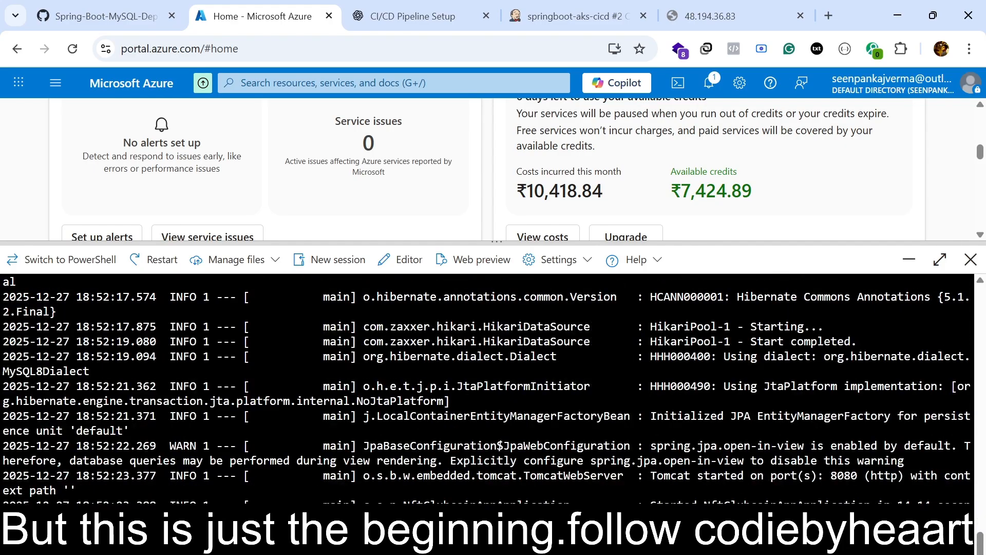
pyautogui.scroll(15, 488, 390)
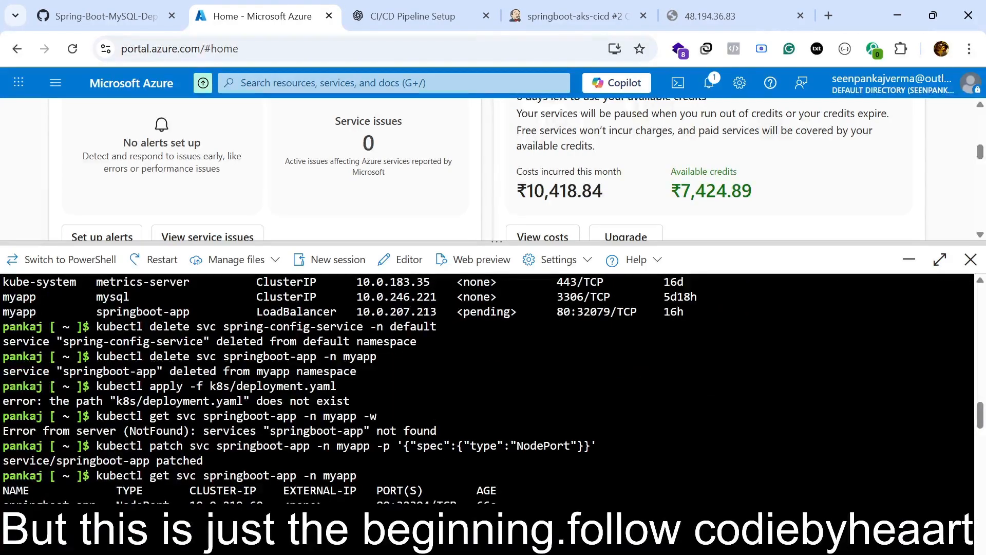
pyautogui.moveTo(291, 490); pyautogui.dragTo(376, 491)
pyautogui.doubleClick(303, 501)
pyautogui.scroll(-7, 308, 499)
pyautogui.scroll(-5, 488, 390)
pyautogui.scroll(10, 488, 391)
pyautogui.scroll(-20, 488, 390)
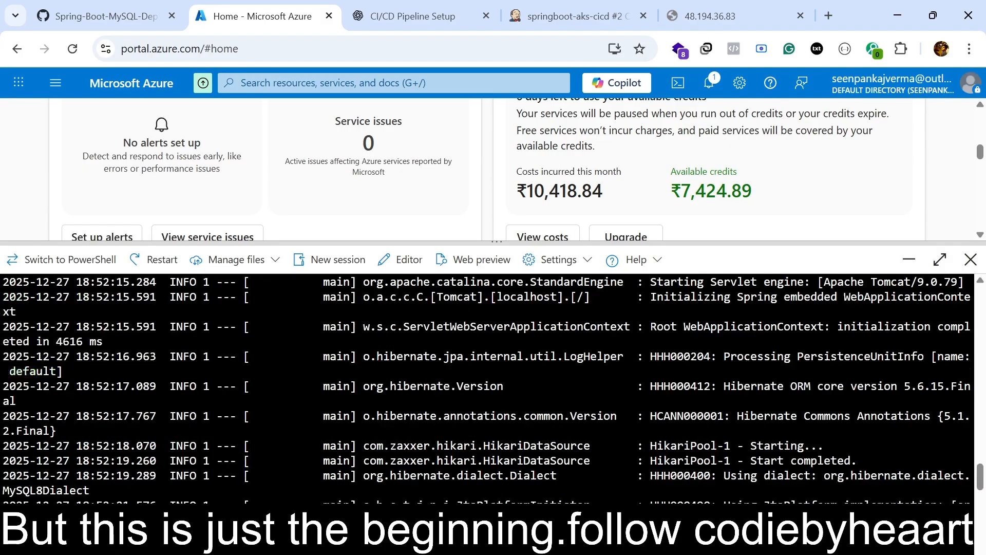
pyautogui.scroll(-5, 514, 170)
# Review the Jenkins console output of springboot-aks-cicd build #2, including the image push to nindia.azurecr.io.
pyautogui.click(586, 6)
pyautogui.scroll(-15, 465, 382)
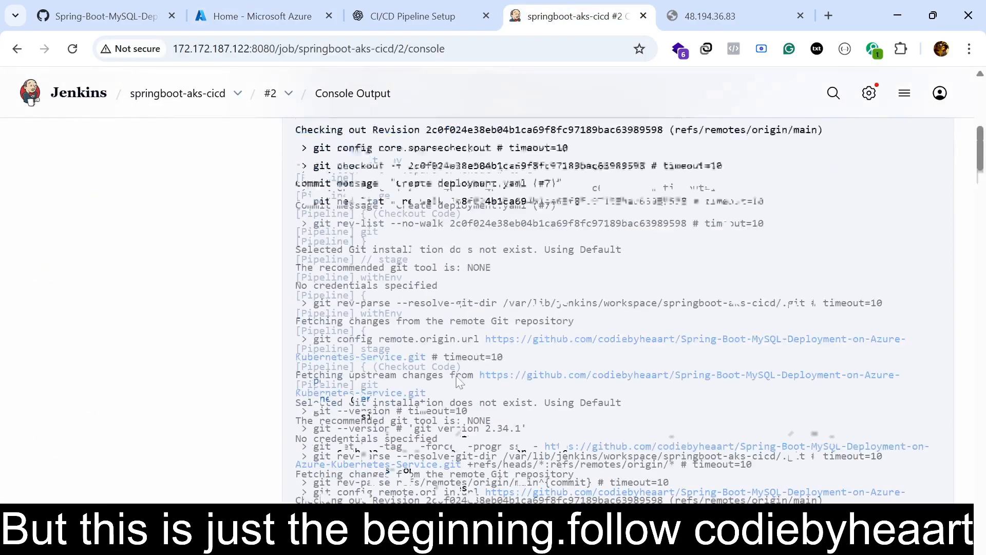
pyautogui.scroll(-20, 465, 383)
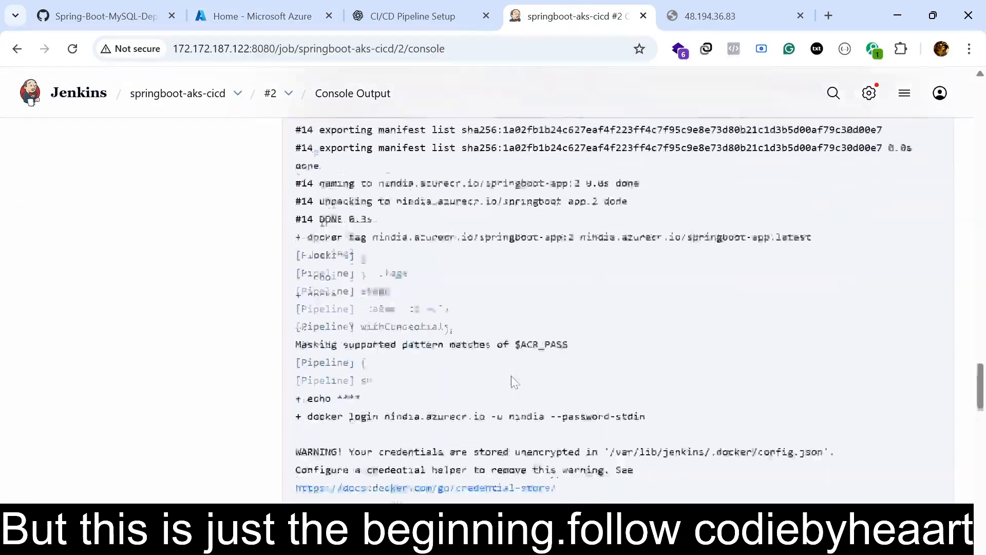
pyautogui.scroll(-5, 514, 369)
pyautogui.moveTo(566, 253); pyautogui.dragTo(622, 252)
pyautogui.scroll(10, 627, 353)
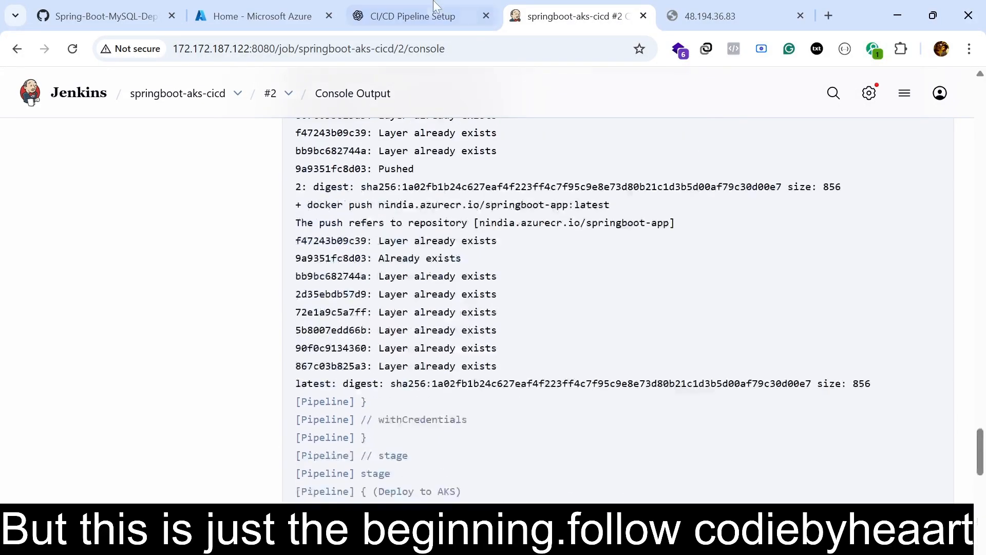
# Return to the Azure Cloud Shell, configure a web preview on port 8091 and open it in the browser.
pyautogui.click(441, 20)
pyautogui.click(301, 10)
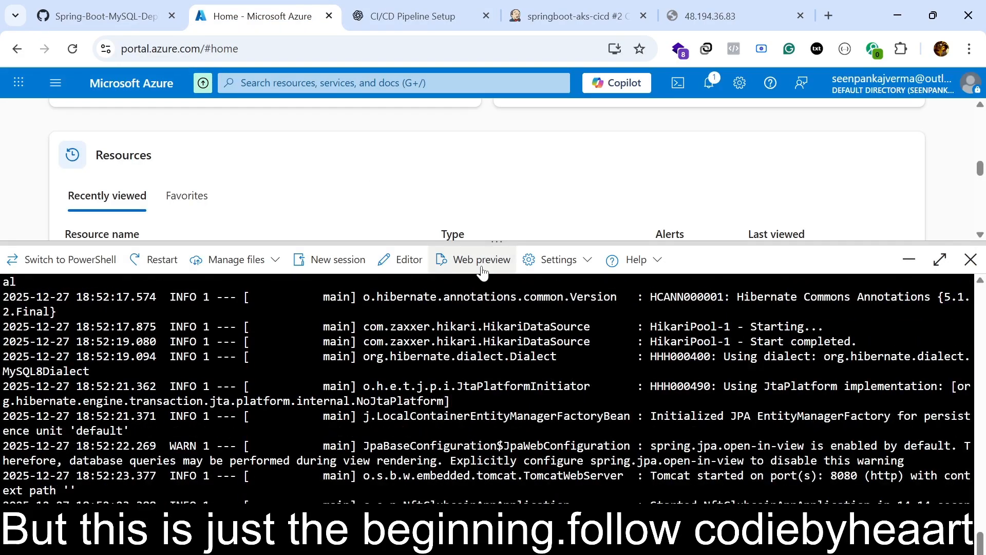
pyautogui.click(475, 260)
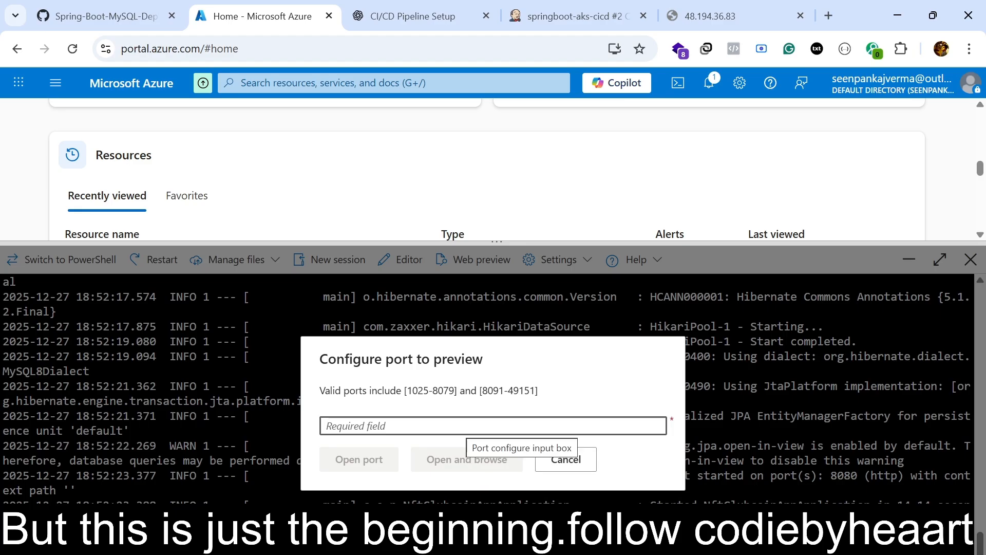
pyautogui.write('6')
pyautogui.press('BackSpace')
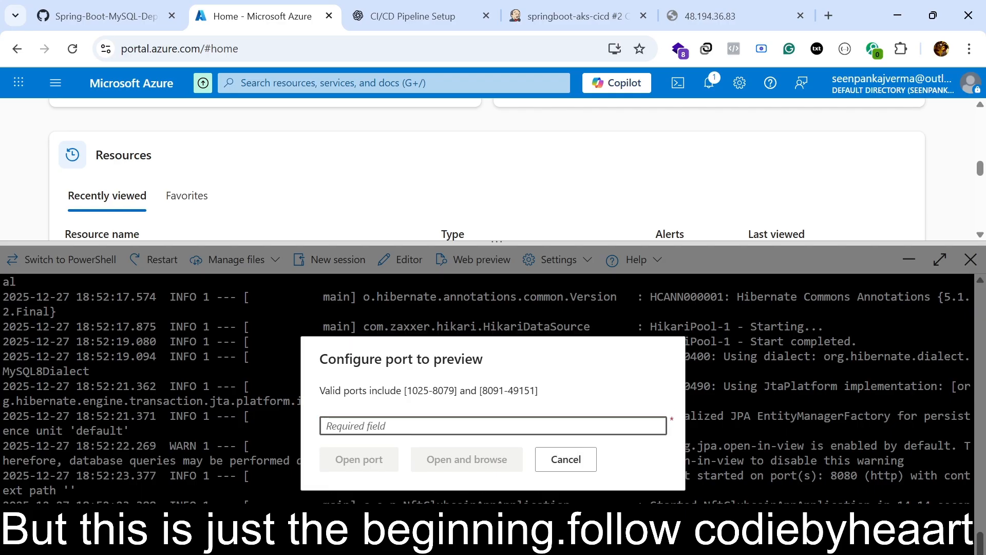
pyautogui.write('8090')
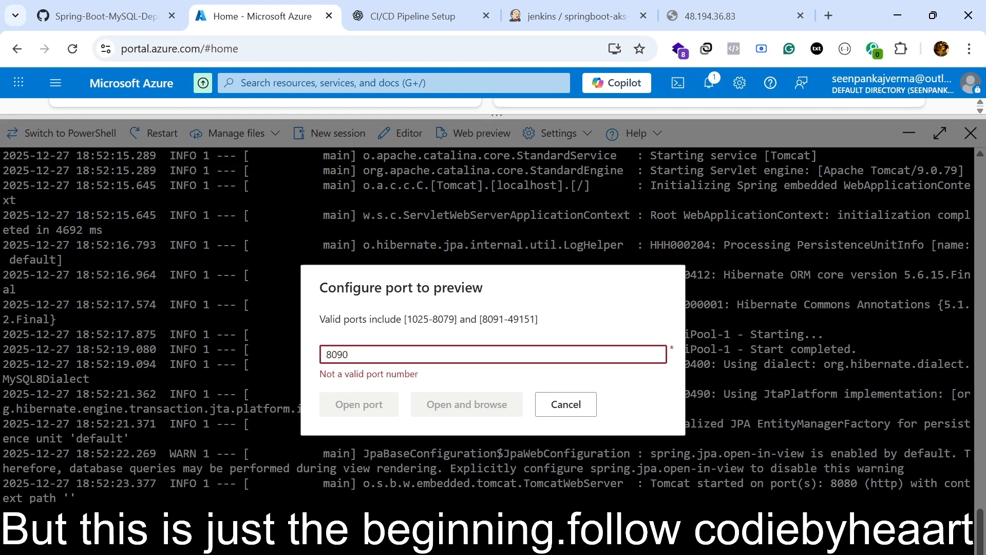
pyautogui.press('BackSpace')
pyautogui.press('BackSpace')
pyautogui.write('91')
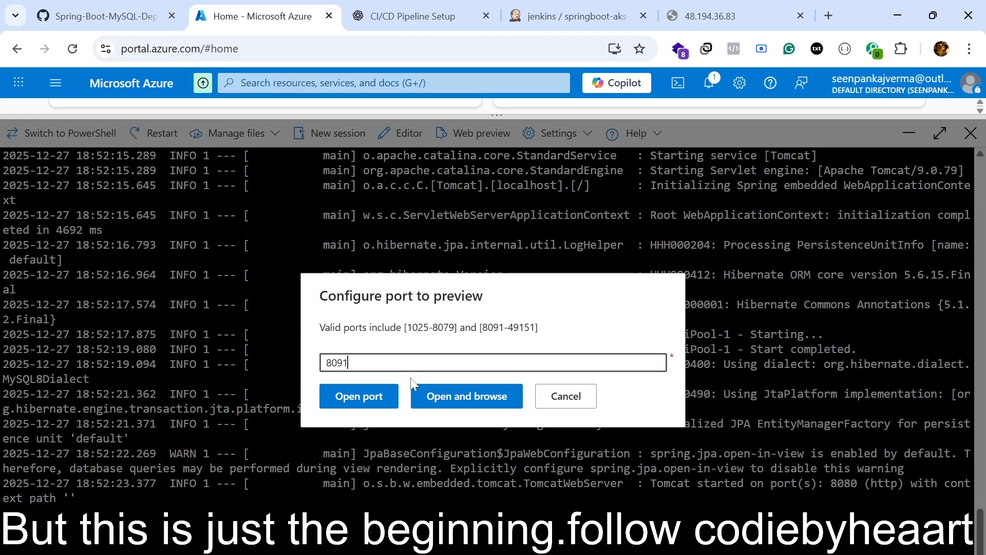
pyautogui.click(470, 404)
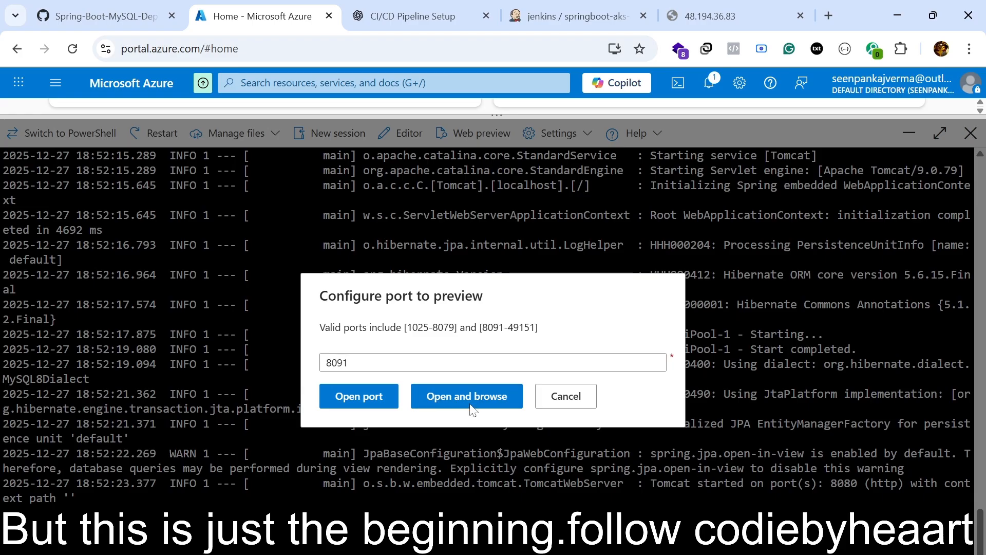
# Examine the port 8091 preview response and check the api/user/1 endpoint on the same preview address.
pyautogui.moveTo(35, 96); pyautogui.dragTo(180, 187)
pyautogui.click(186, 189)
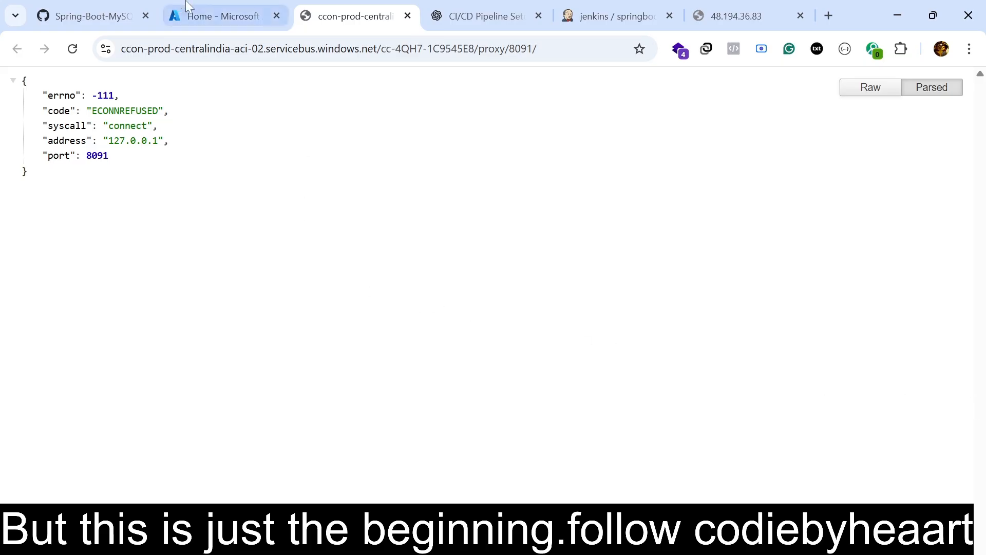
pyautogui.click(221, 16)
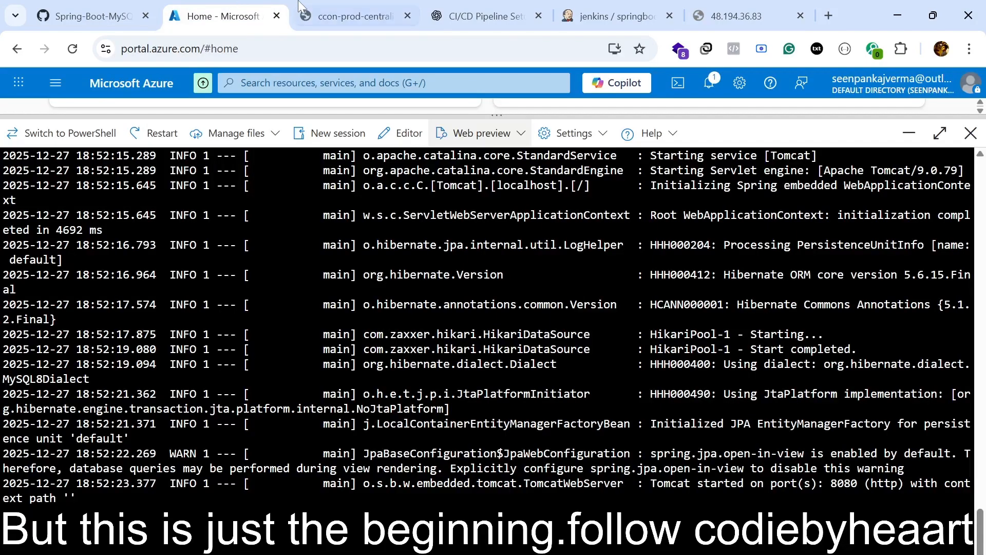
pyautogui.click(327, 7)
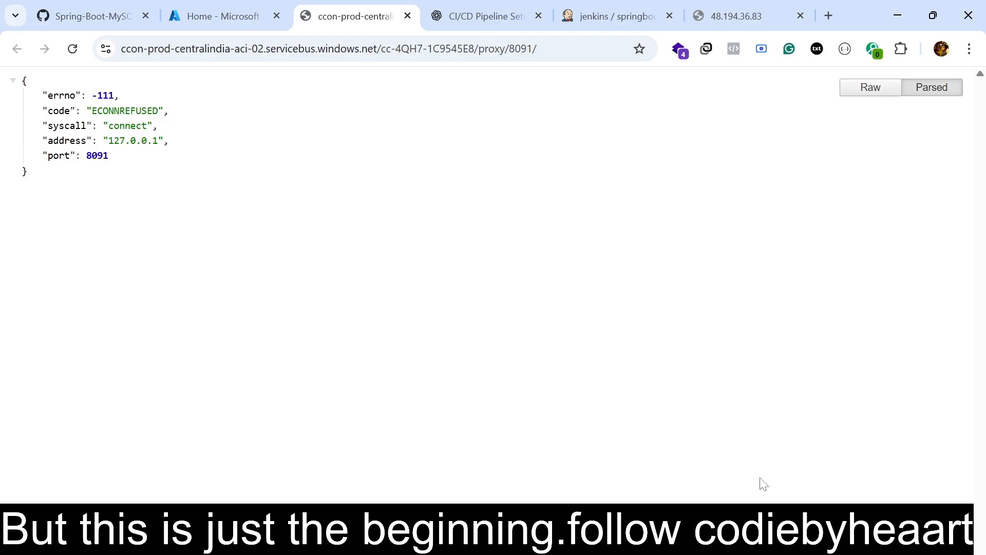
pyautogui.click(748, 540)
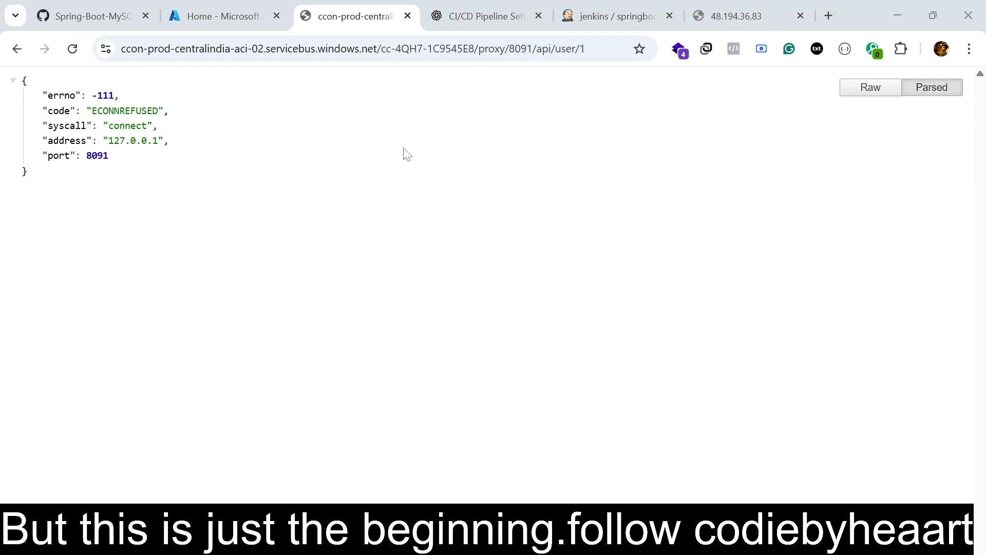
pyautogui.moveTo(509, 48); pyautogui.dragTo(577, 48)
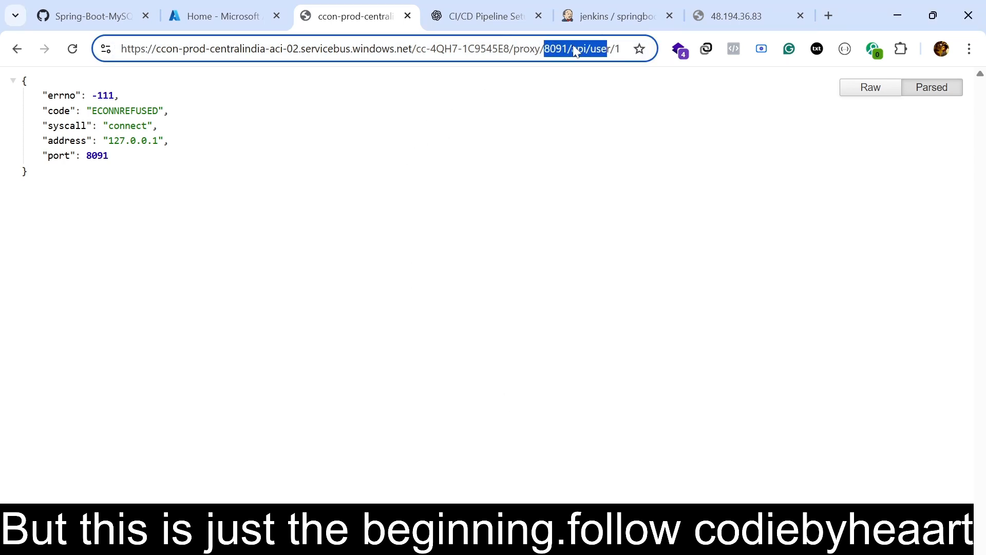
# Use kubectl port-forward to expose svc/springboot-app in namespace myapp on local port 8091, and restart the web preview of that port.
pyautogui.click(211, 11)
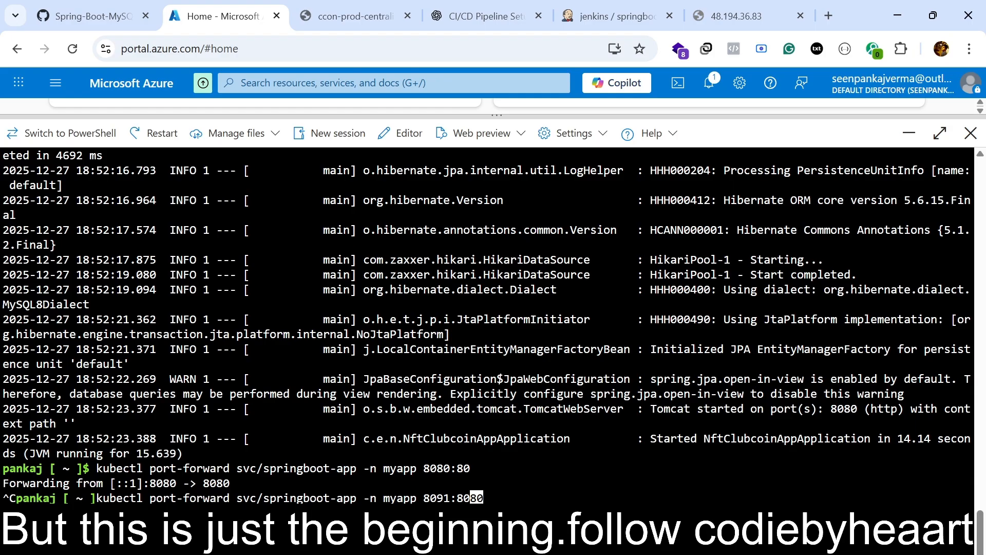
pyautogui.press('Return')
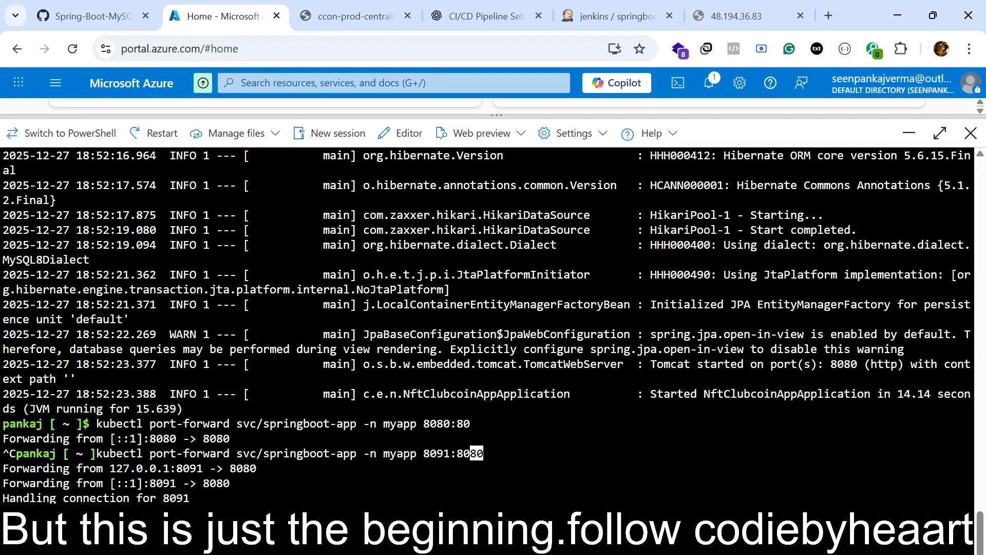
pyautogui.click(505, 140)
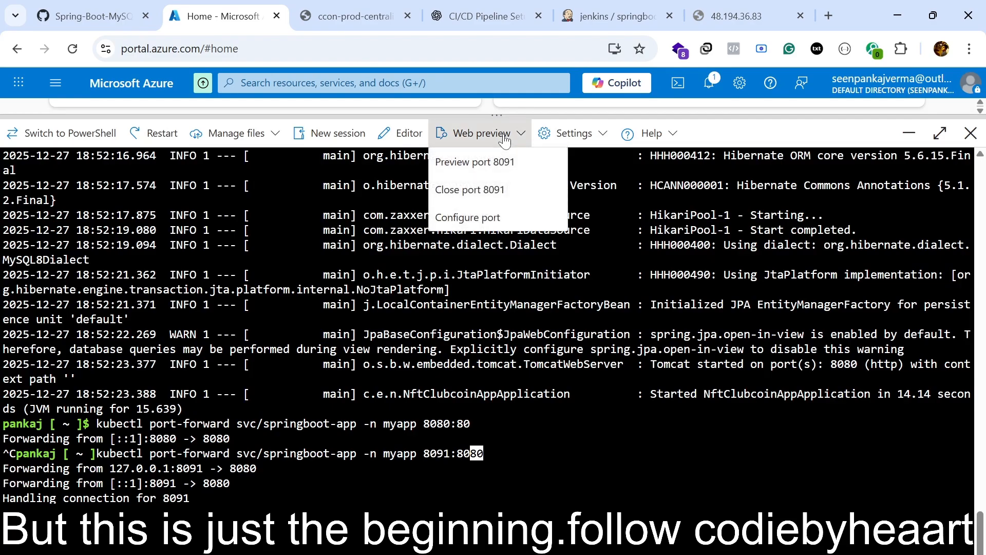
pyautogui.click(497, 189)
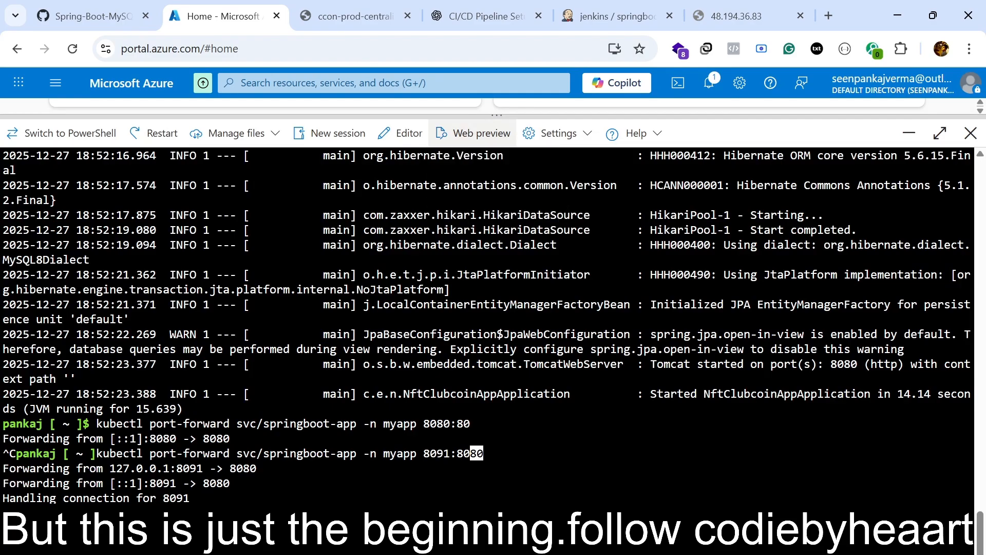
pyautogui.click(475, 139)
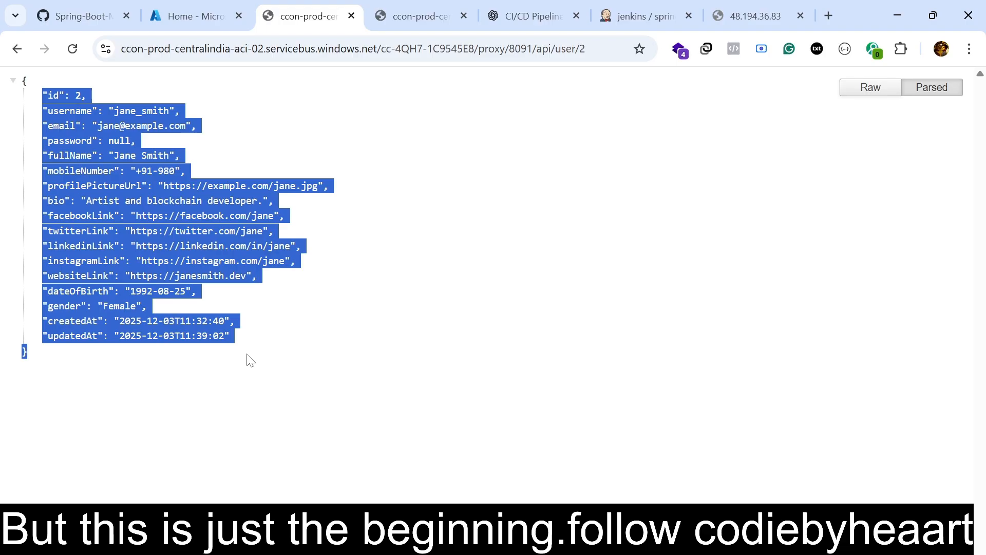
# Review the svc/springboot-app port-forward command for port 8091 in the Azure Cloud Shell and open the web preview options.
pyautogui.click(190, 16)
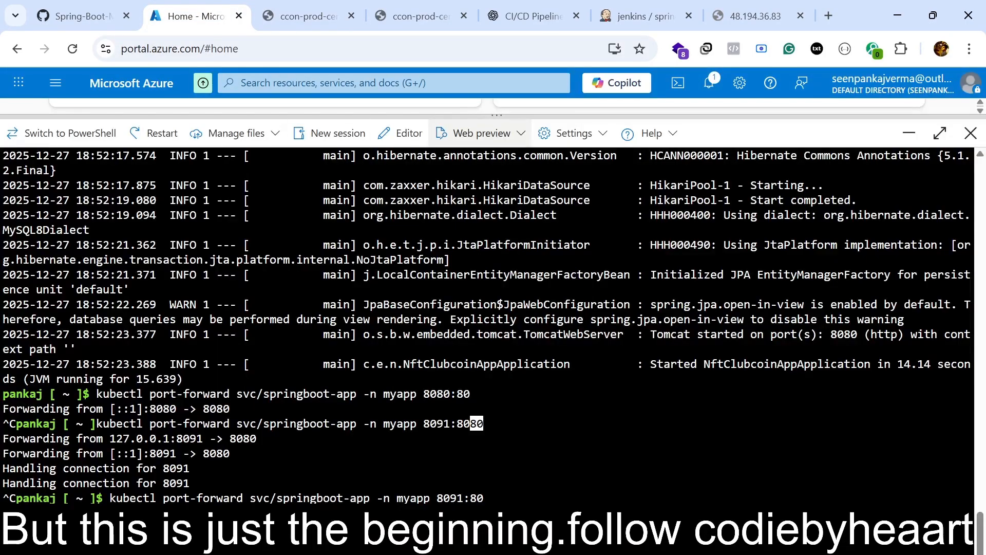
pyautogui.moveTo(110, 498); pyautogui.dragTo(489, 498)
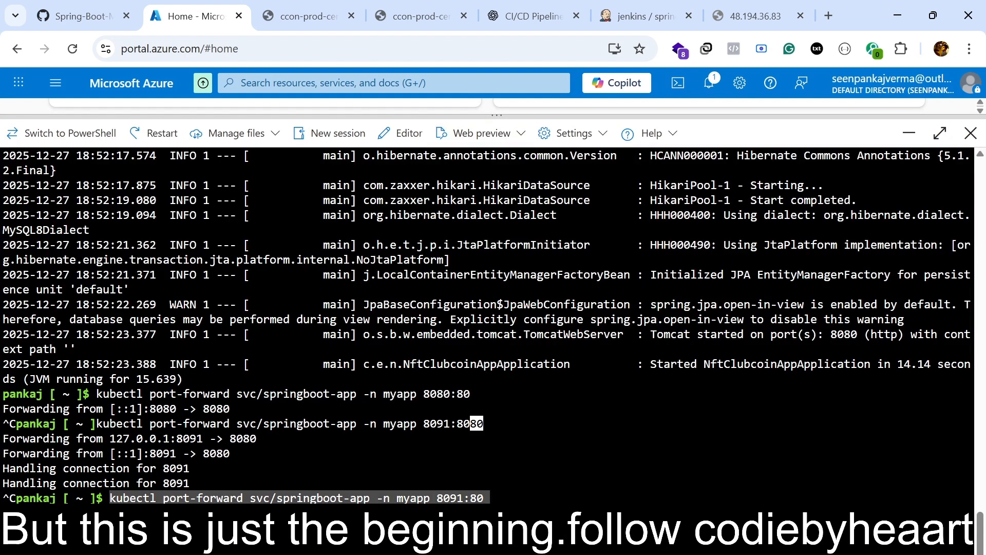
pyautogui.click(475, 135)
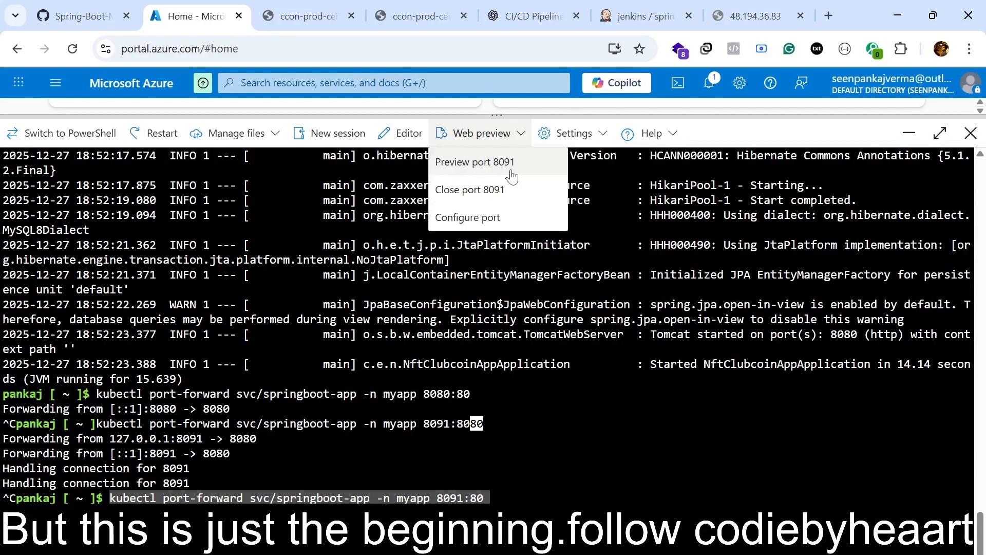
# Examine the api/user/2 address and its JSON response in the port 8091 web preview.
pyautogui.click(308, 16)
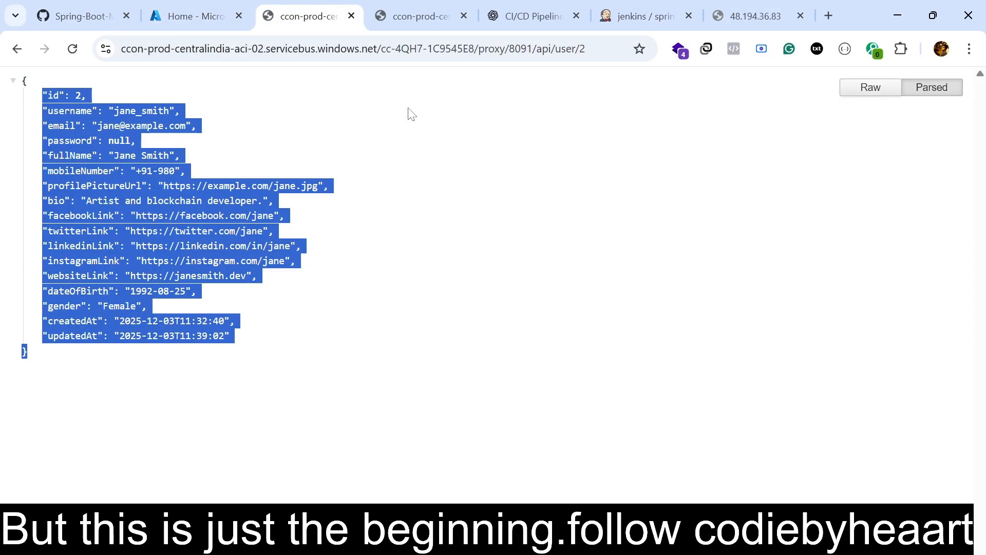
pyautogui.moveTo(530, 48); pyautogui.dragTo(120, 49)
pyautogui.moveTo(577, 48); pyautogui.dragTo(617, 77)
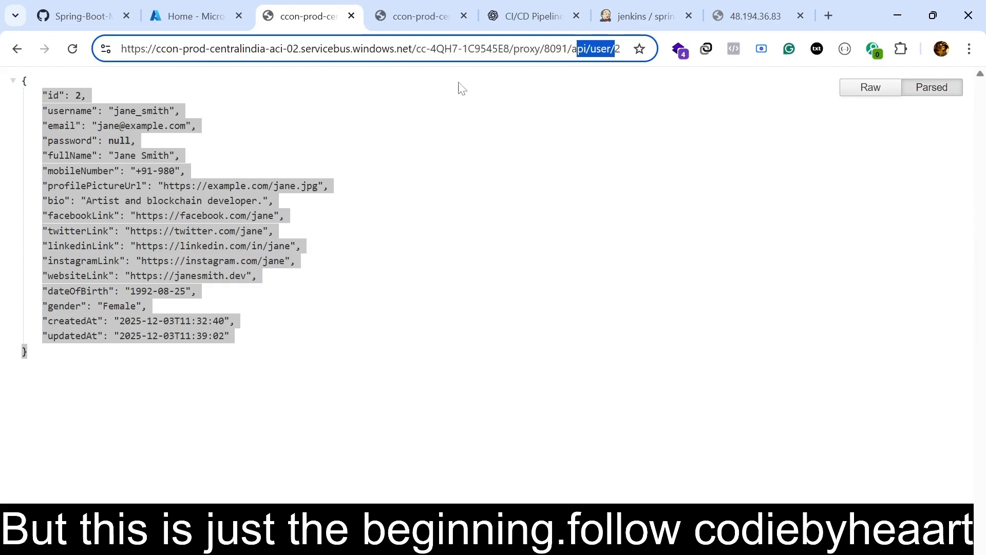
pyautogui.click(288, 102)
pyautogui.moveTo(43, 95); pyautogui.dragTo(268, 342)
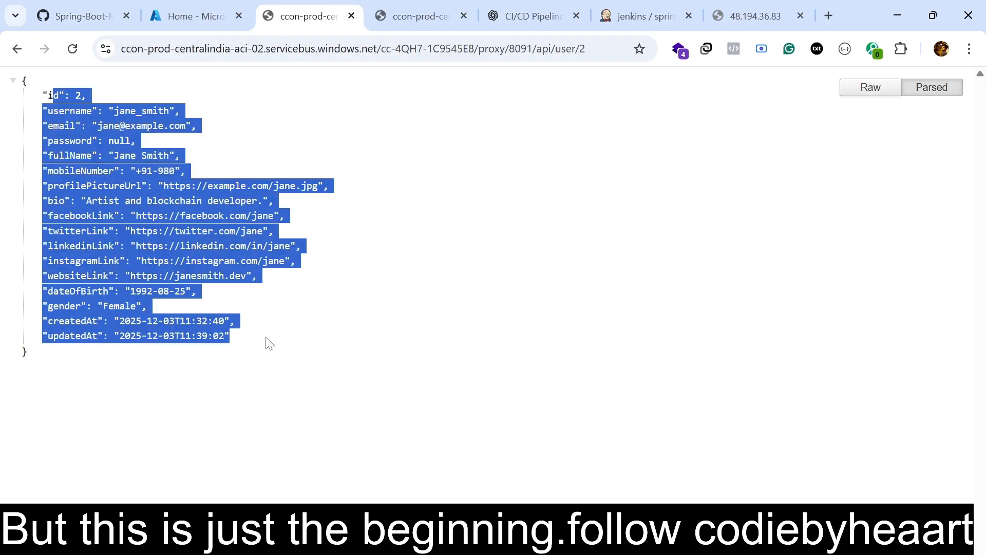
pyautogui.click(427, 237)
# Reload the springboot-aks-cicd build #2 pipeline view in Jenkins and the UserController.java page in the GitHub repository.
pyautogui.click(621, 6)
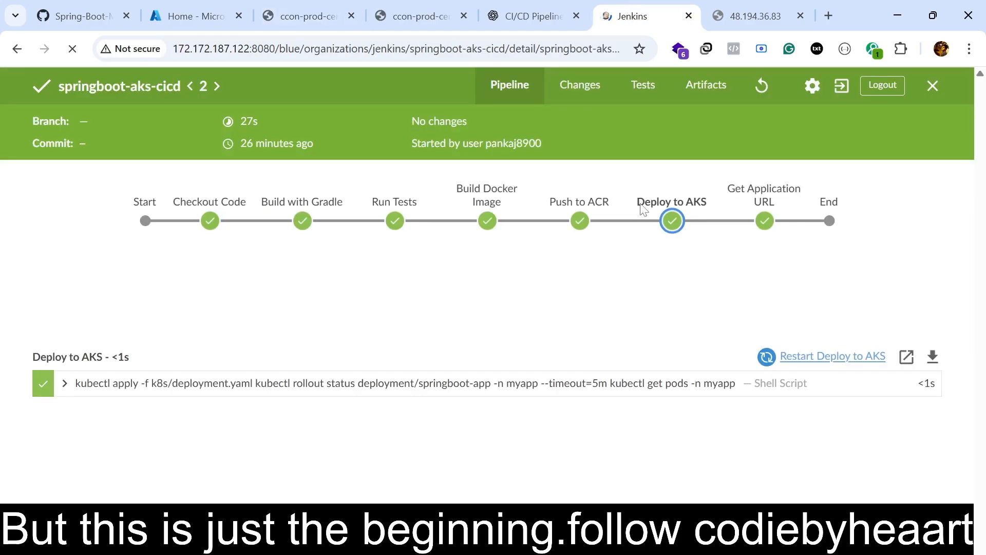
pyautogui.press('F5')
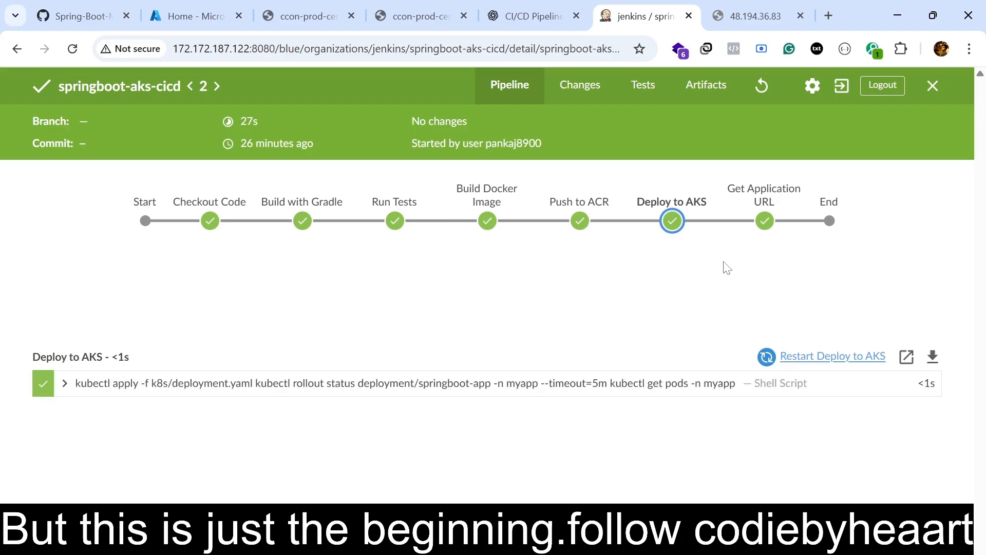
pyautogui.click(95, 14)
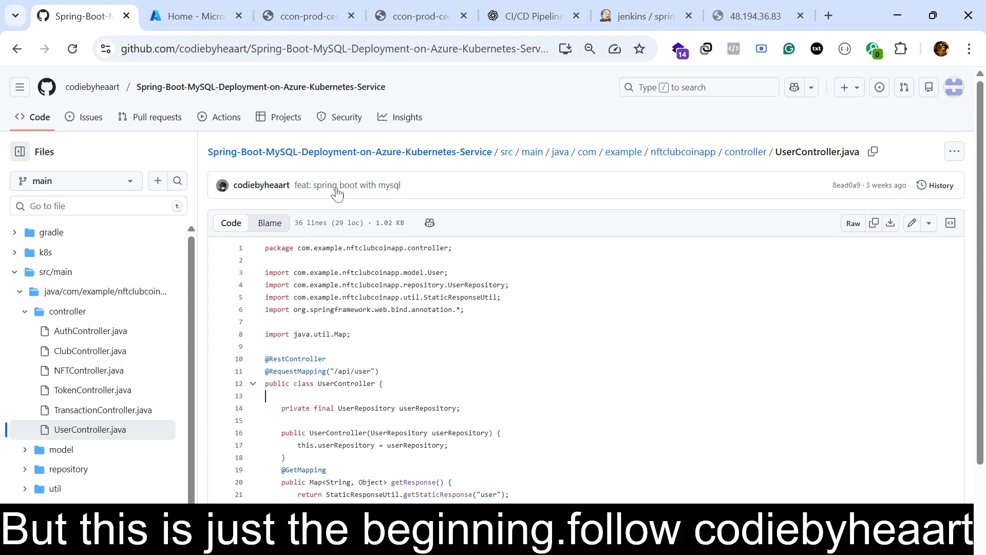
pyautogui.scroll(-3, 227, 390)
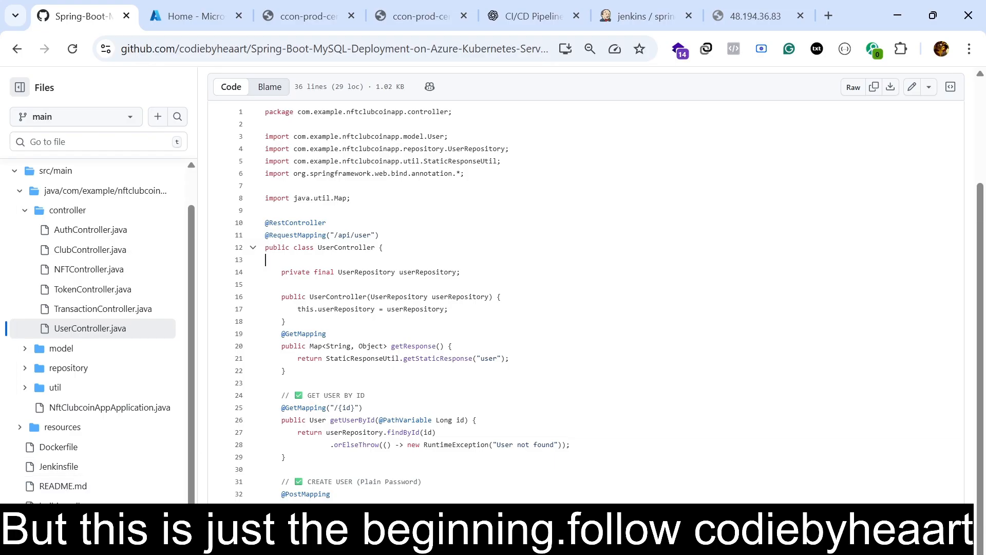
pyautogui.scroll(3, 216, 210)
pyautogui.scroll(-3, 192, 400)
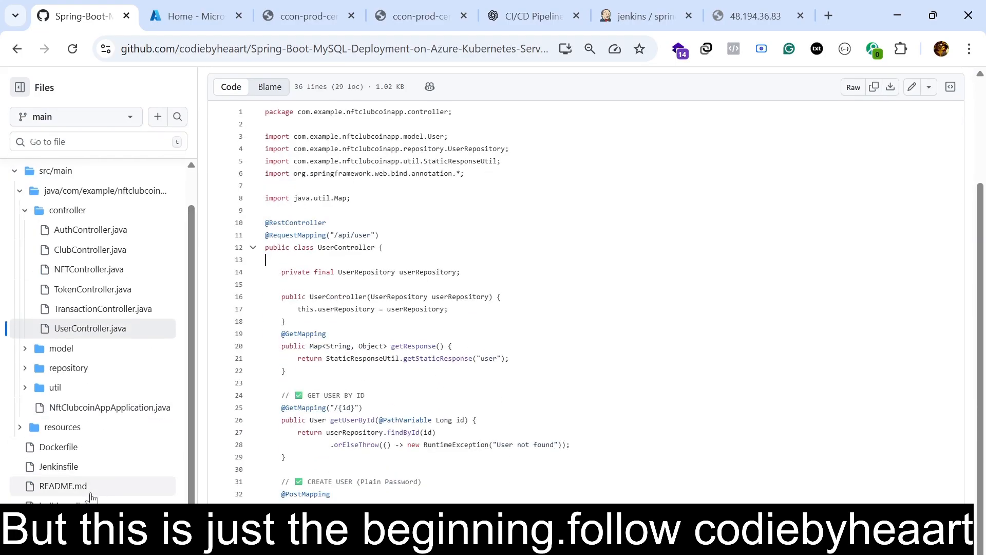
pyautogui.scroll(2, 235, 453)
pyautogui.scroll(-2, 81, 493)
pyautogui.click(73, 49)
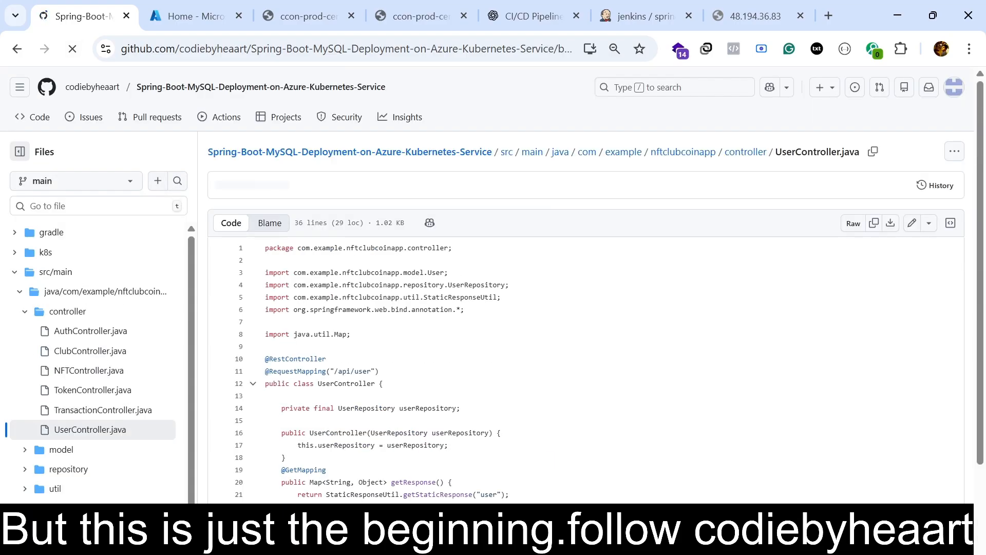
# Open the repository's README.md and skim its Kubernetes commands, Jenkins VM setup, service definition and Jenkinsfile sections.
pyautogui.scroll(-3, 103, 452)
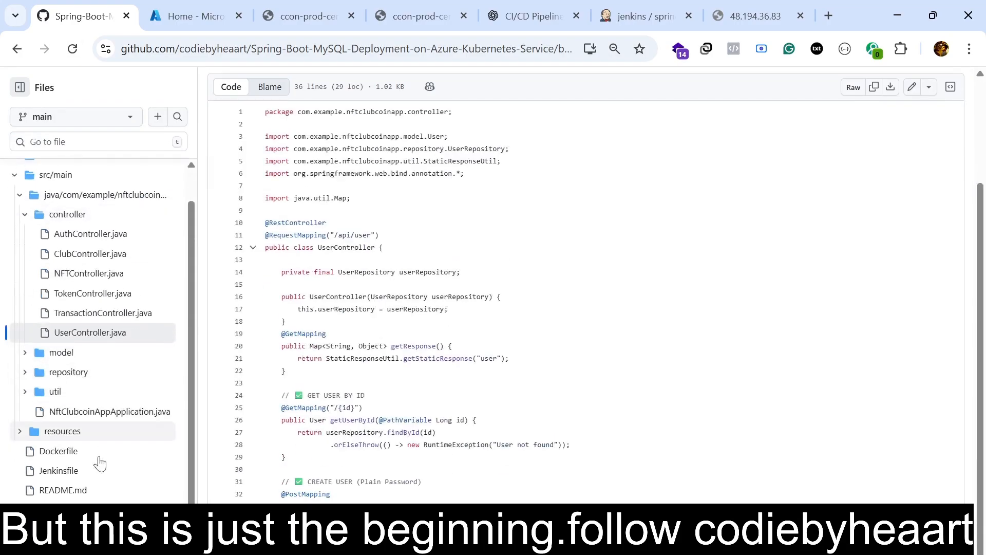
pyautogui.doubleClick(65, 487)
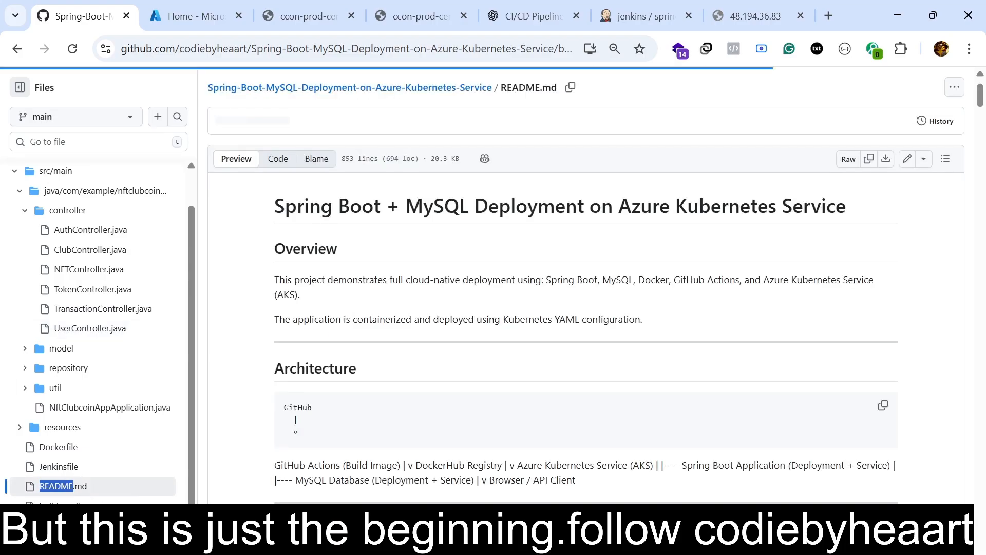
pyautogui.scroll(-20, 383, 347)
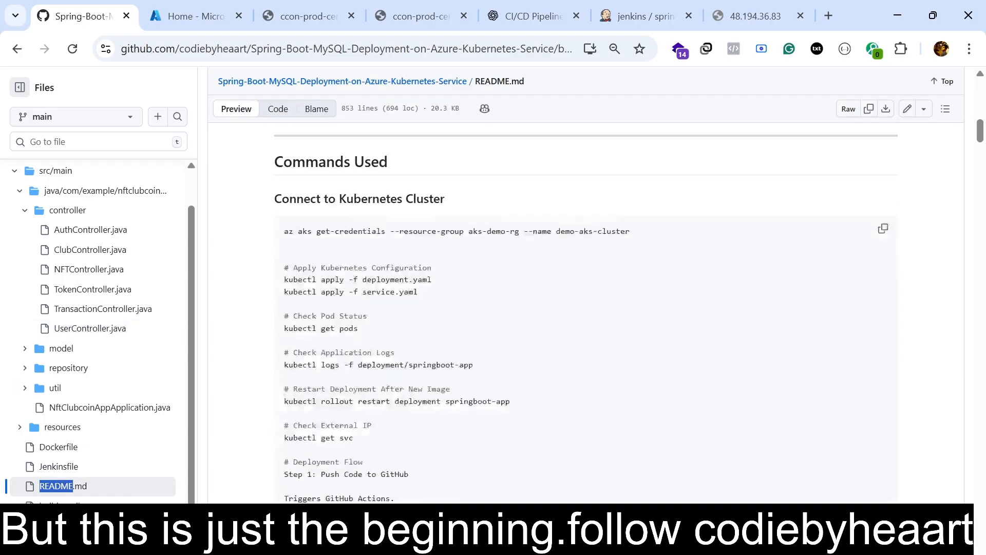
pyautogui.scroll(-10, 383, 308)
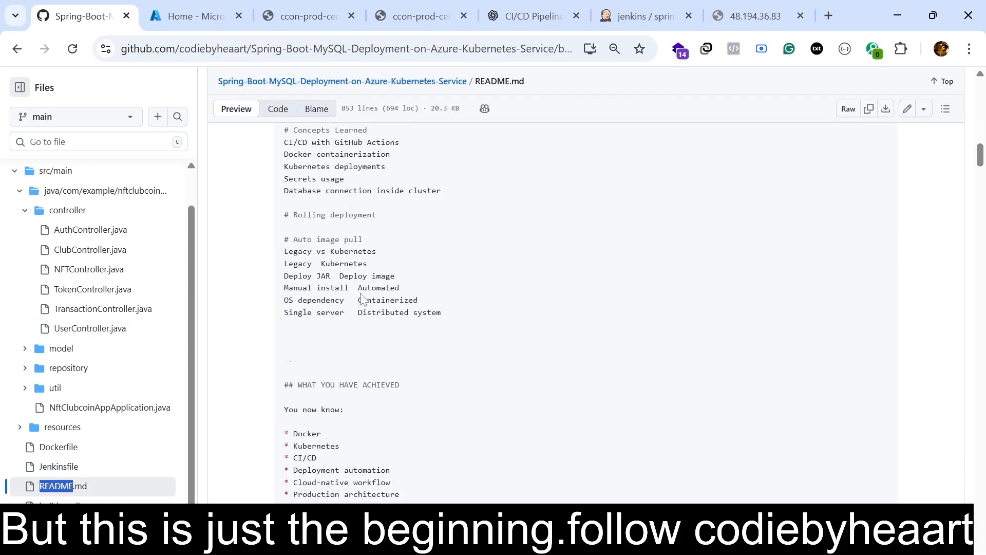
pyautogui.scroll(-20, 359, 294)
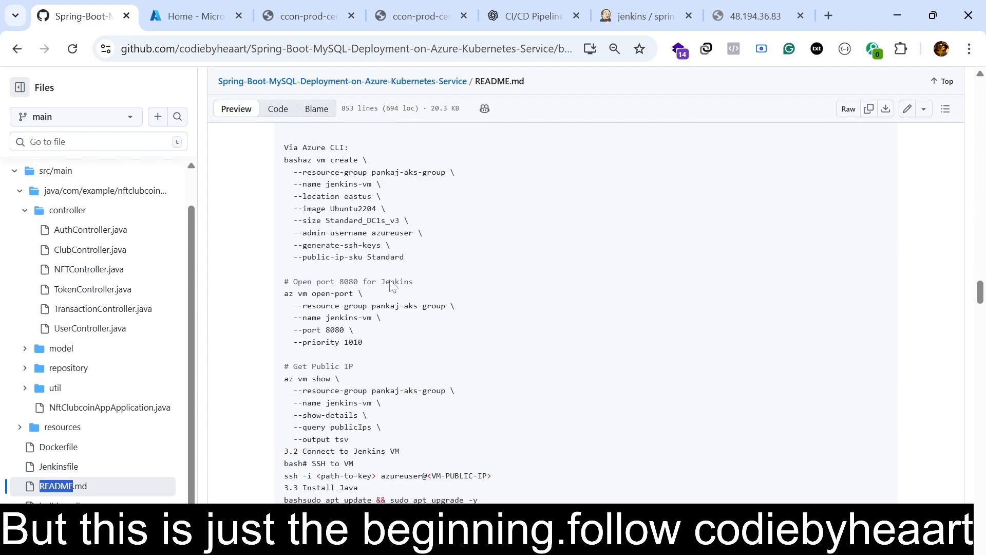
pyautogui.scroll(-20, 416, 328)
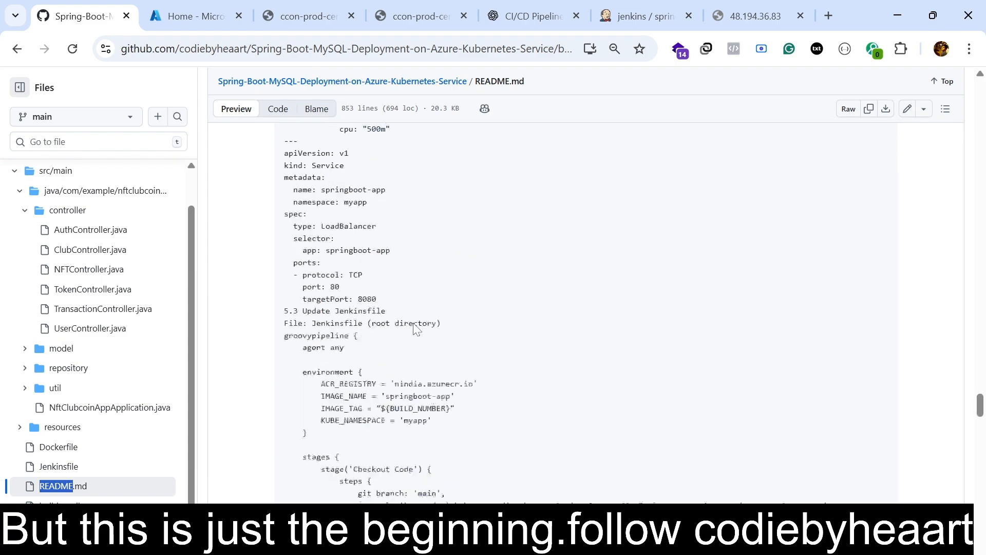
pyautogui.scroll(-20, 416, 329)
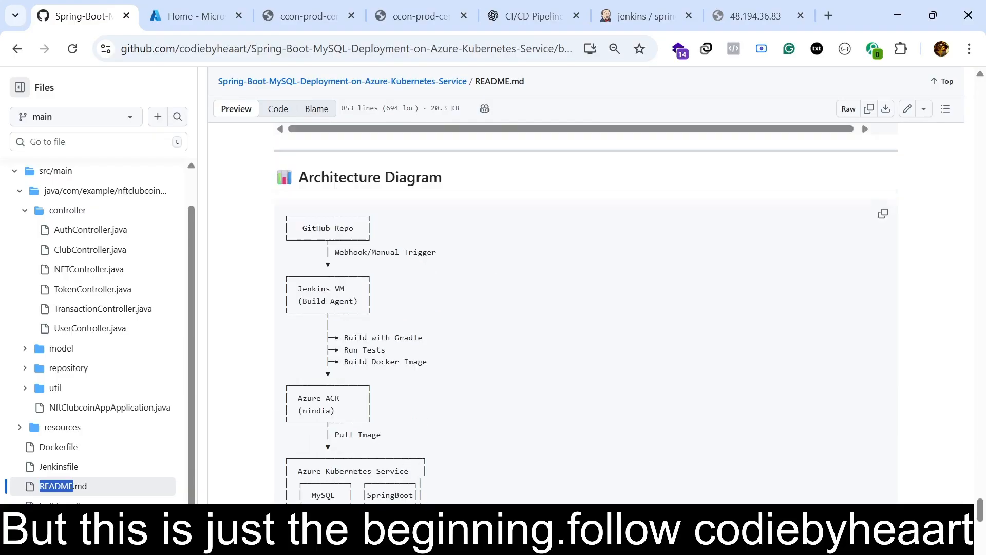
# Study the README's Architecture Diagram from GitHub Repo to End Users, along with the key files and pipeline stages below it.
pyautogui.scroll(-6, 416, 328)
pyautogui.scroll(7, 416, 329)
pyautogui.moveTo(293, 228); pyautogui.dragTo(446, 511)
pyautogui.click(446, 511)
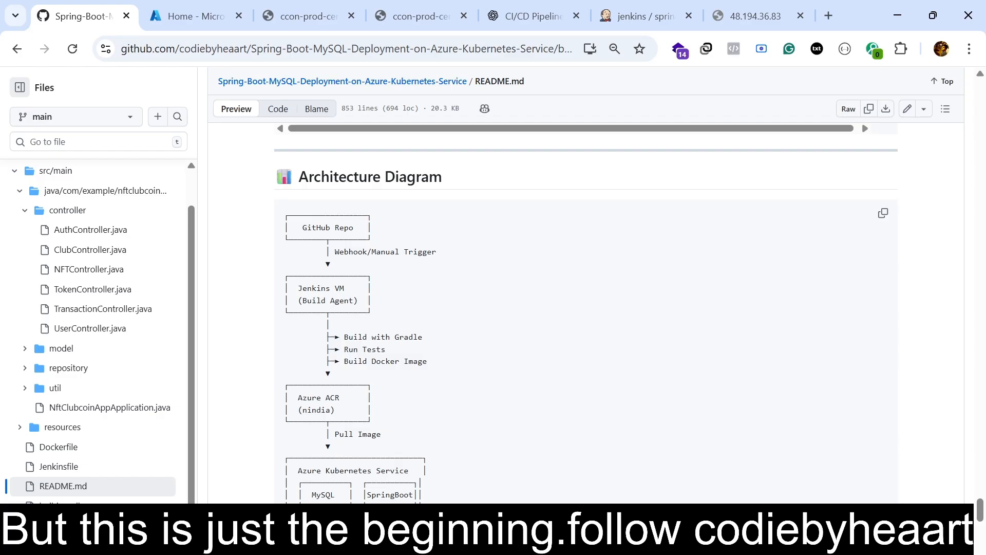
pyautogui.scroll(-3, 585, 314)
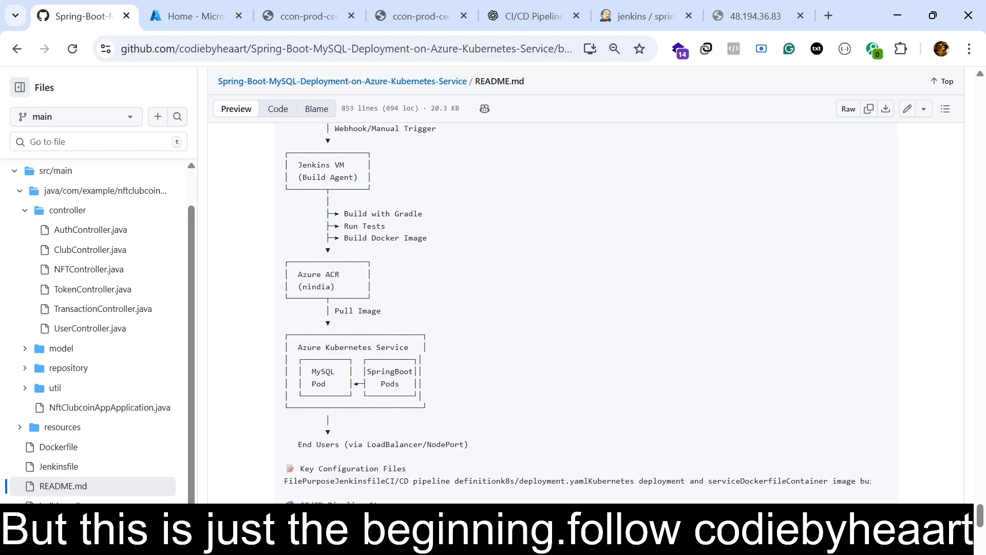
pyautogui.scroll(-2, 447, 468)
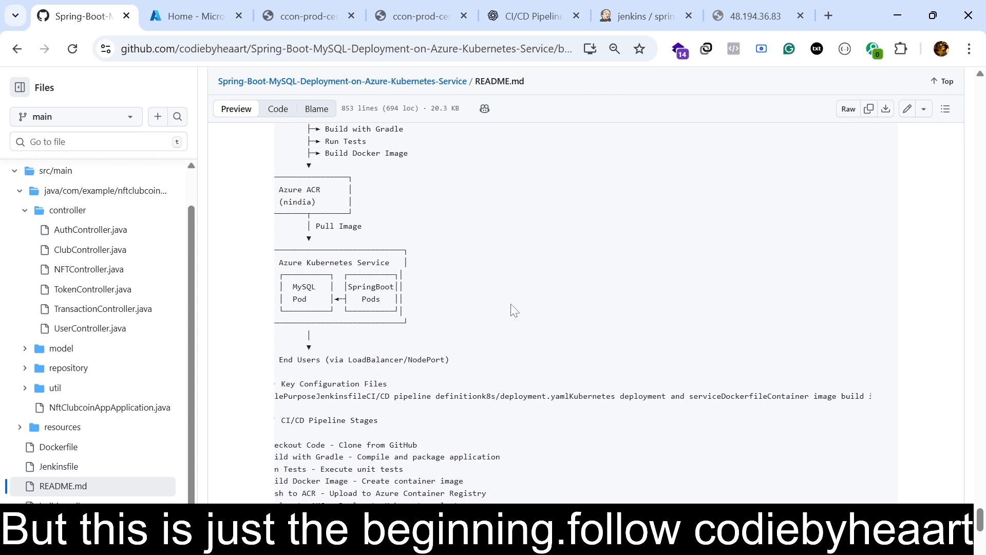
pyautogui.scroll(2, 512, 308)
pyautogui.scroll(2, 515, 310)
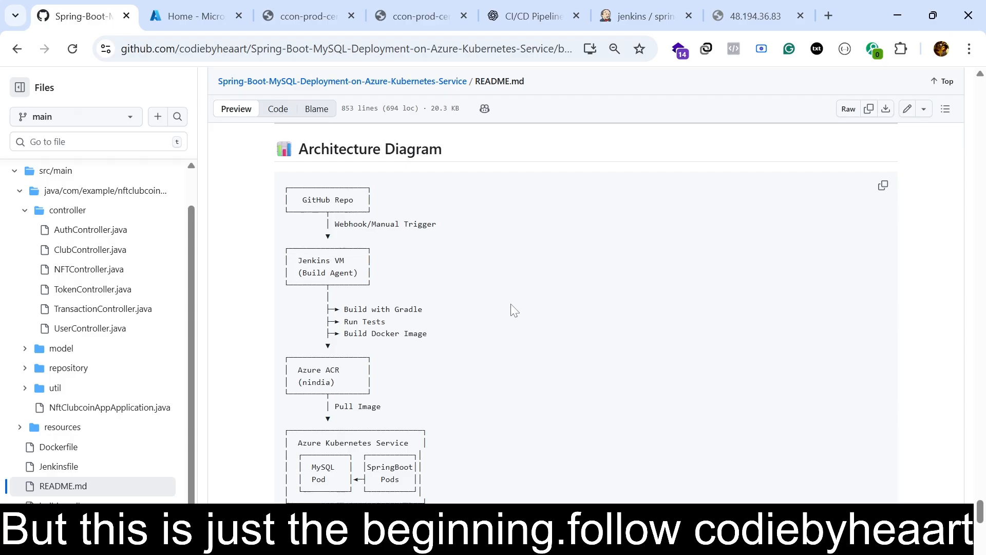
pyautogui.moveTo(294, 199); pyautogui.dragTo(450, 493)
pyautogui.click(450, 493)
# Return to the Azure Cloud Shell and review the kubectl logs command for app=springboot-app and the application's startup output.
pyautogui.click(178, 14)
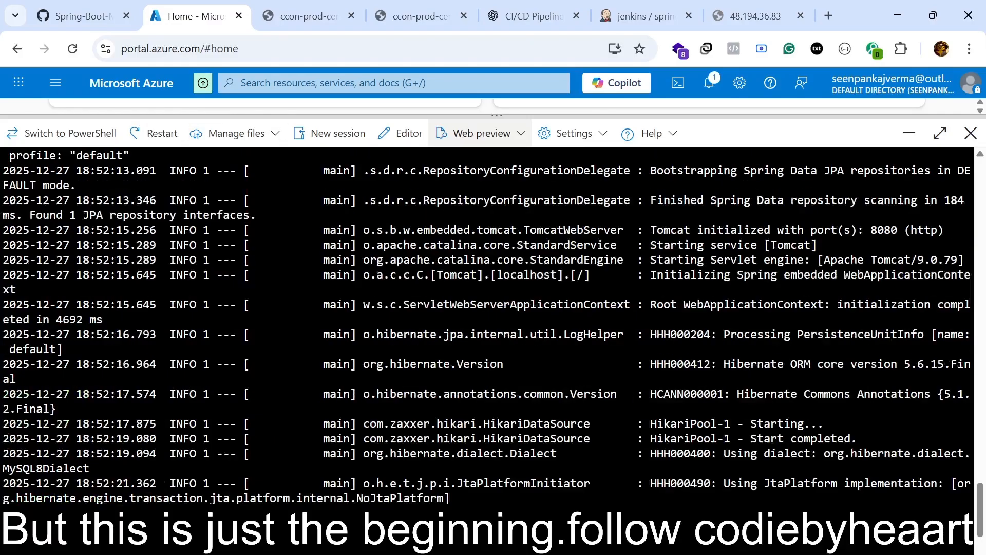
pyautogui.scroll(20, 488, 324)
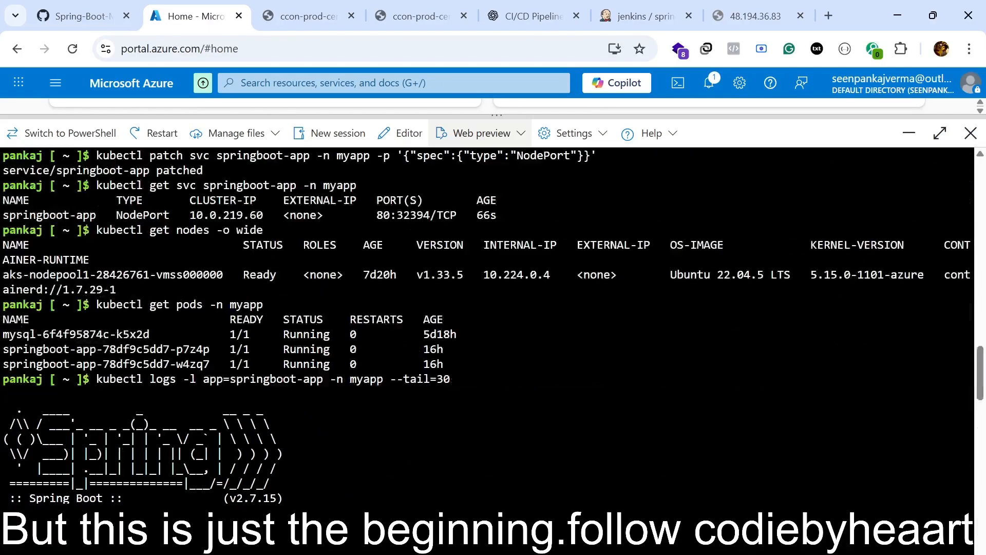
pyautogui.moveTo(97, 379); pyautogui.dragTo(451, 380)
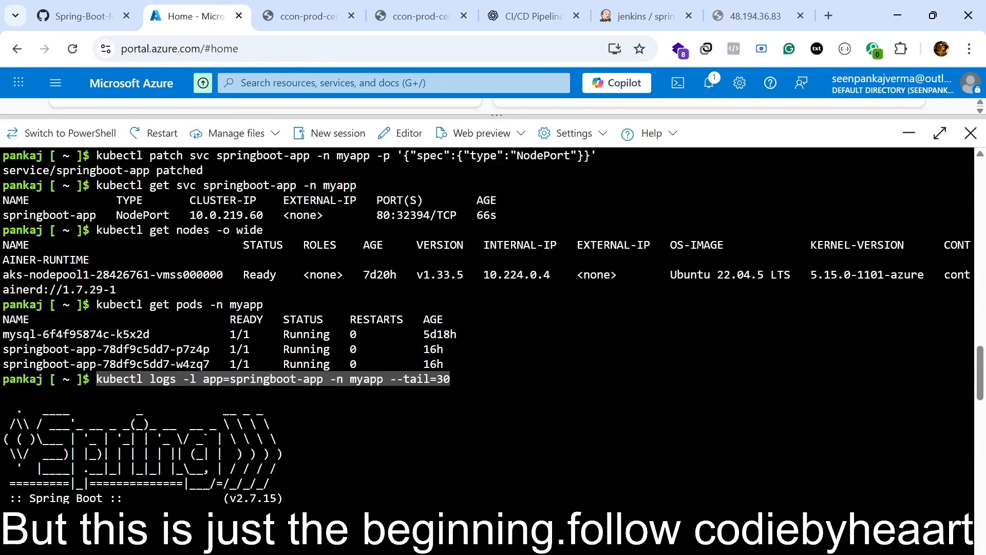
pyautogui.scroll(-12, 450, 381)
pyautogui.scroll(-10, 488, 323)
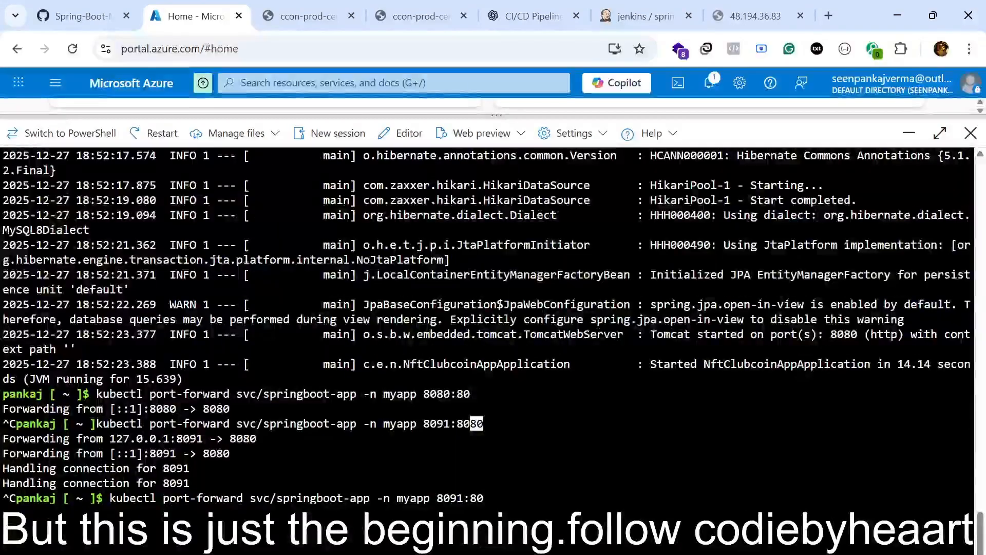
pyautogui.moveTo(632, 364); pyautogui.dragTo(971, 364)
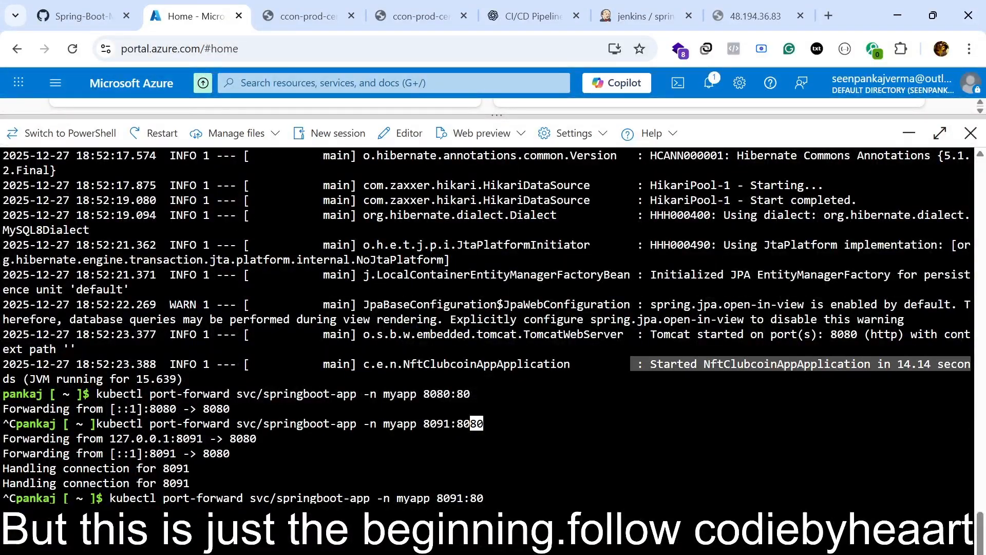
pyautogui.scroll(20, 488, 323)
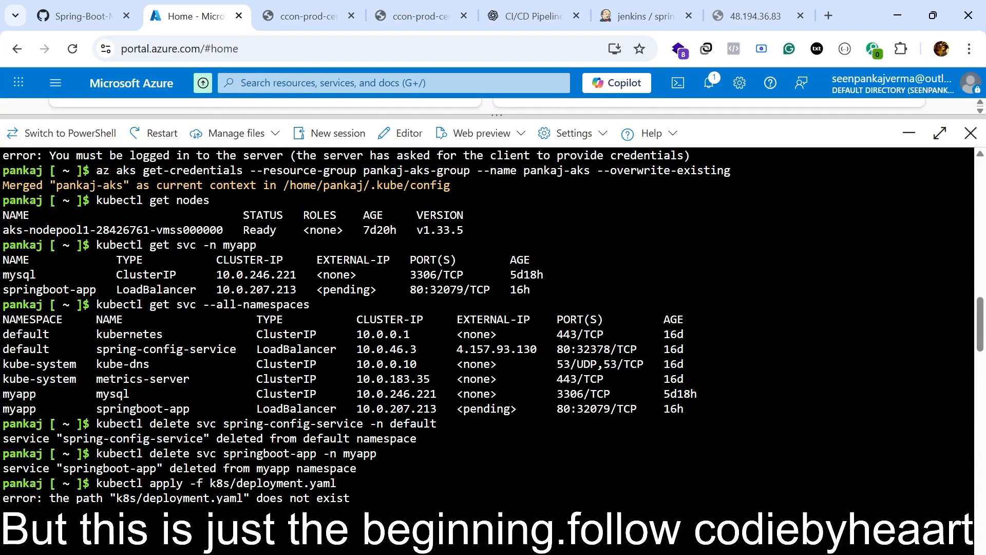
# Compare the two port 8091 preview pages and close the one for api/user/1.
pyautogui.click(309, 10)
pyautogui.click(417, 12)
pyautogui.click(318, 5)
pyautogui.click(441, 16)
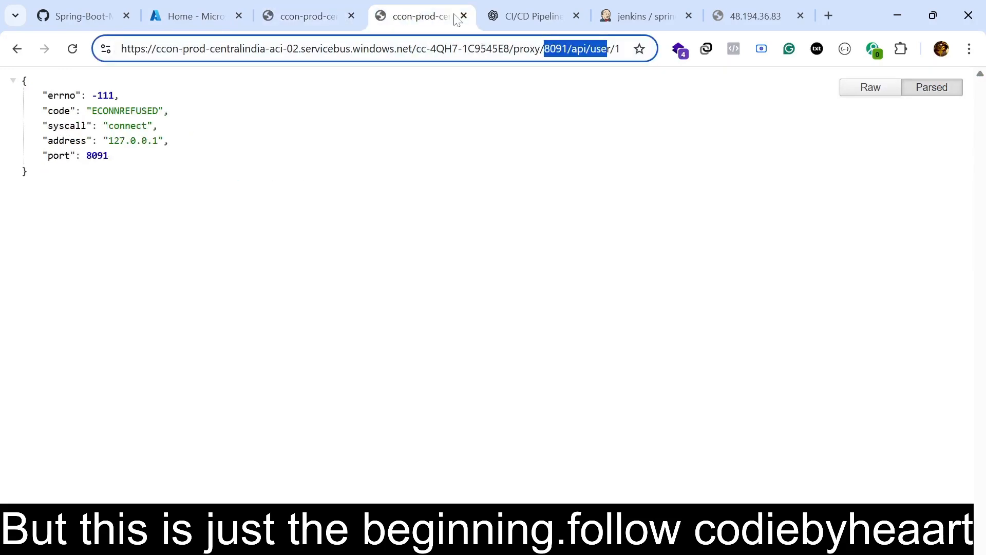
pyautogui.click(464, 16)
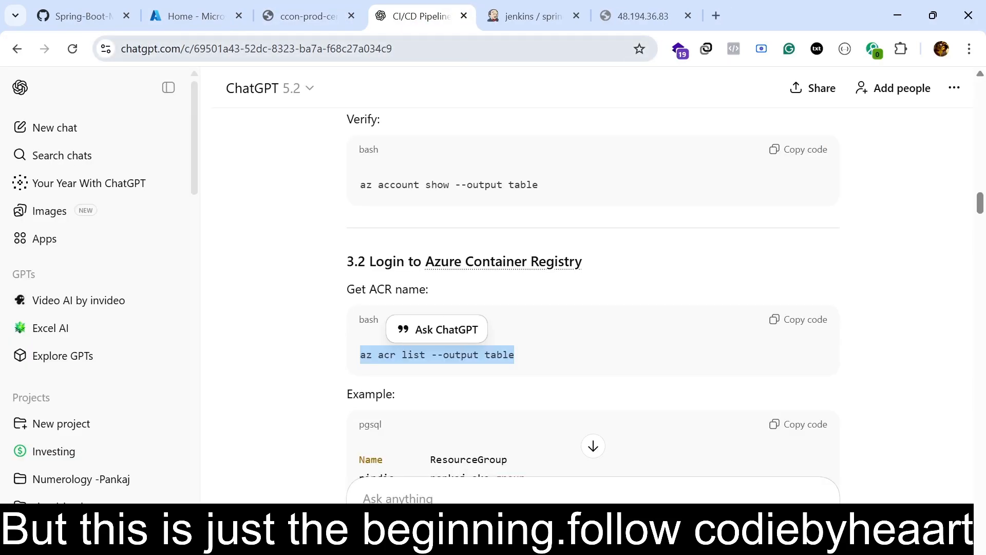
# Look back over the remaining preview, the Cloud Shell log output and the ChatGPT guide's Azure + AKS access steps.
pyautogui.click(308, 13)
pyautogui.click(262, 6)
pyautogui.scroll(-20, 477, 423)
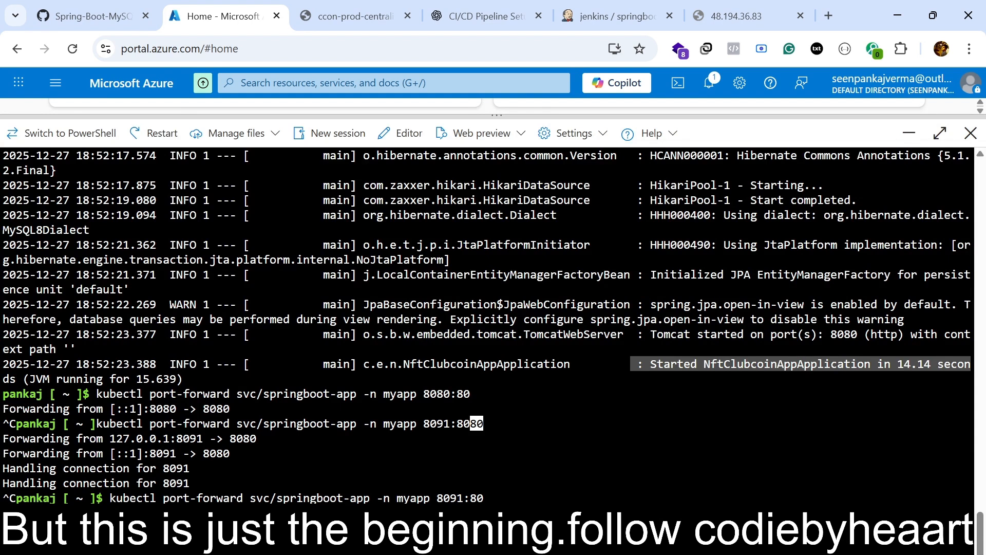
pyautogui.click(481, 16)
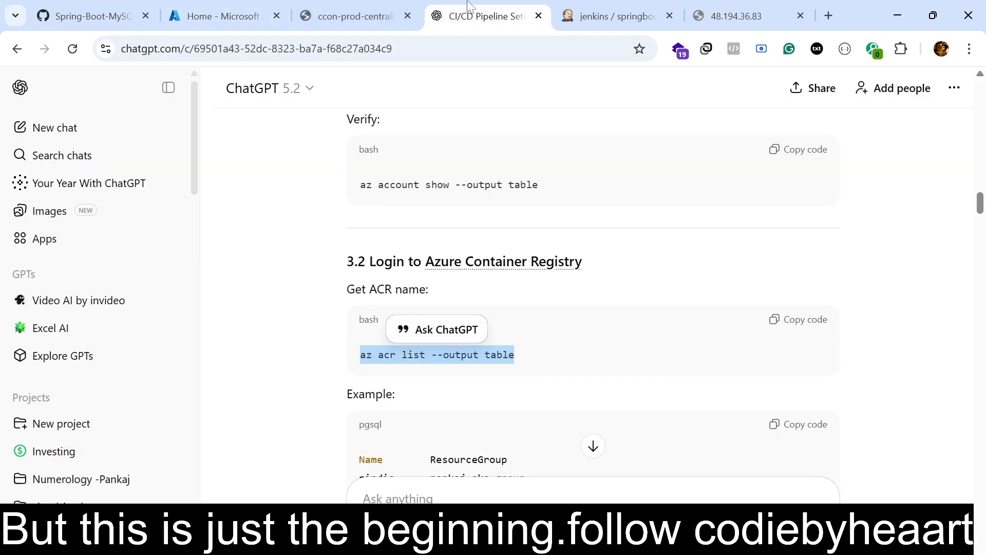
pyautogui.scroll(5, 390, 216)
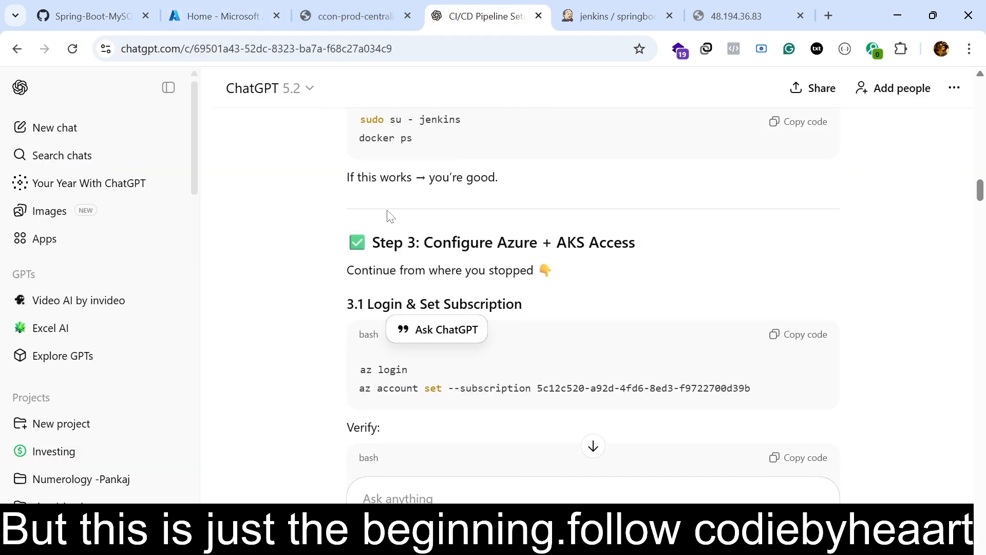
pyautogui.click(252, 16)
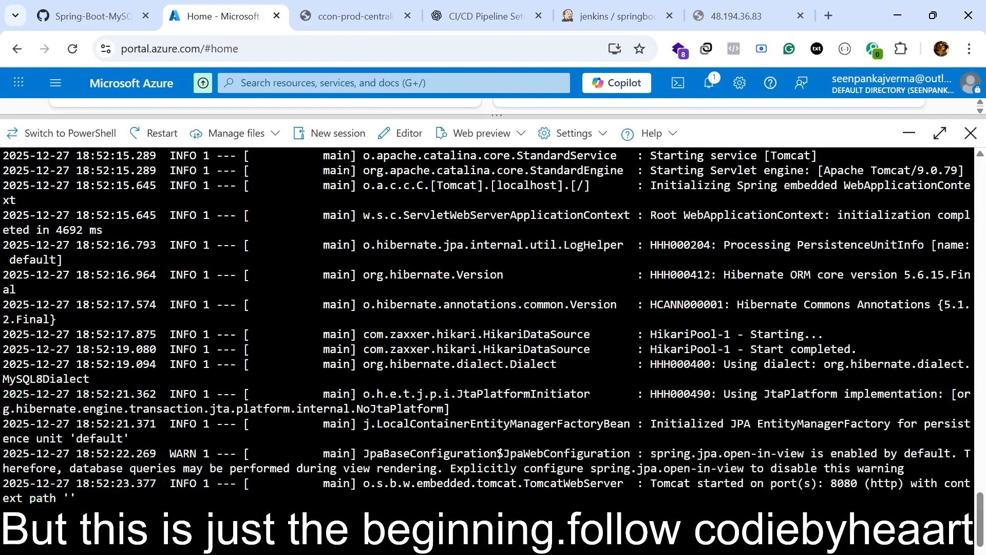
# Look back through the Cloud Shell output at the node and pod listings and the springboot-app startup logs.
pyautogui.scroll(20, 489, 323)
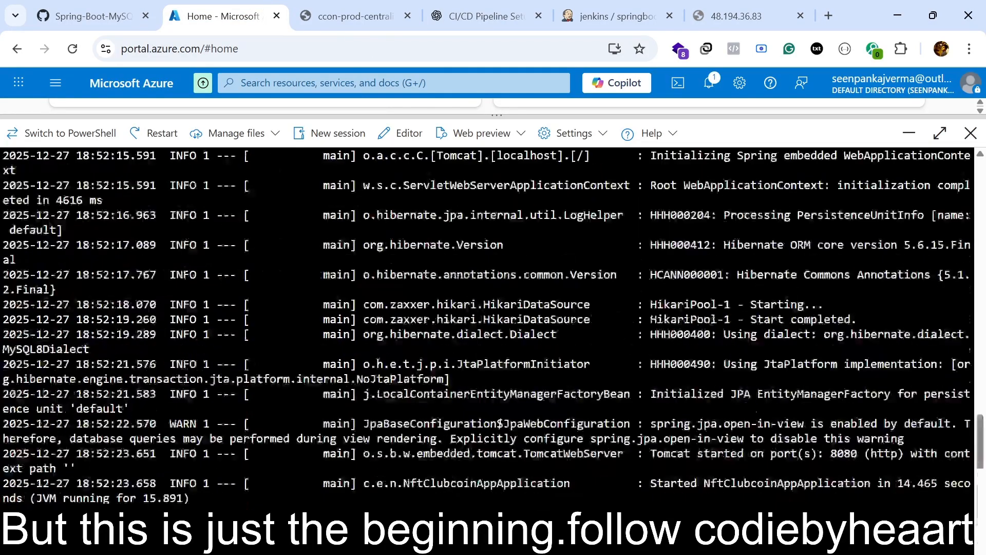
pyautogui.scroll(5, 488, 324)
pyautogui.scroll(-13, 489, 323)
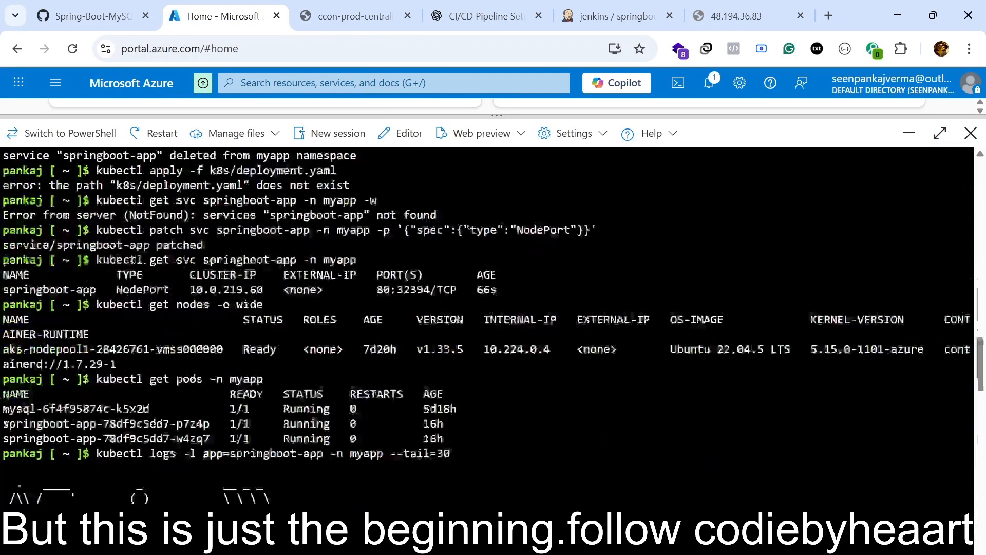
pyautogui.scroll(5, 488, 323)
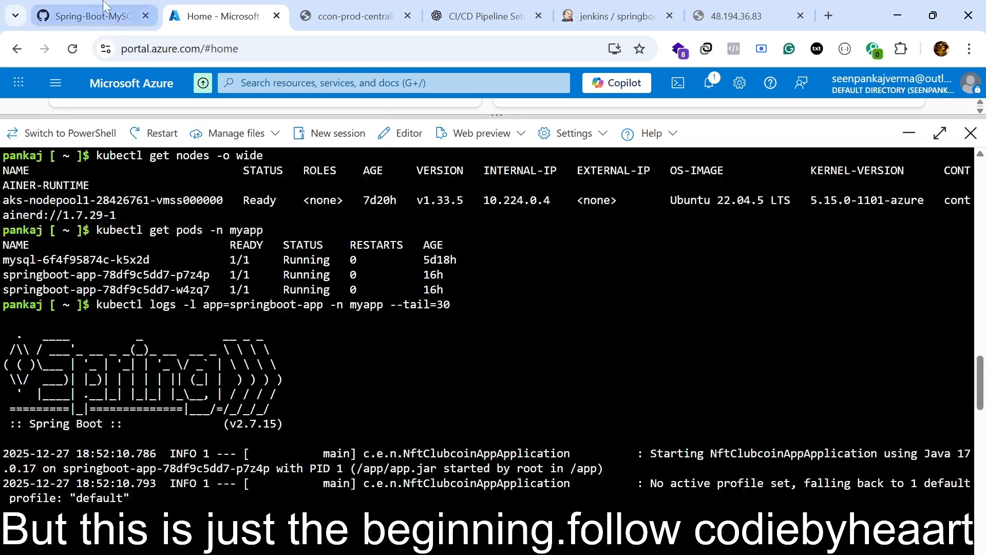
# Switch to the GitHub README and highlight the Architecture Diagram from GitHub Repo through Azure Kubernetes Service to review the flow.
pyautogui.click(92, 16)
pyautogui.moveTo(290, 188); pyautogui.dragTo(458, 501)
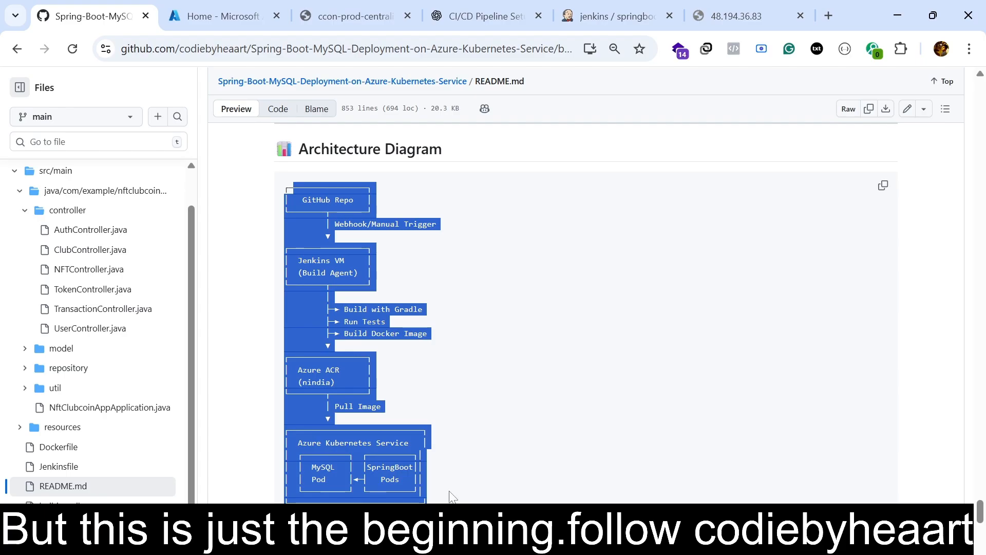
pyautogui.scroll(-3, 451, 495)
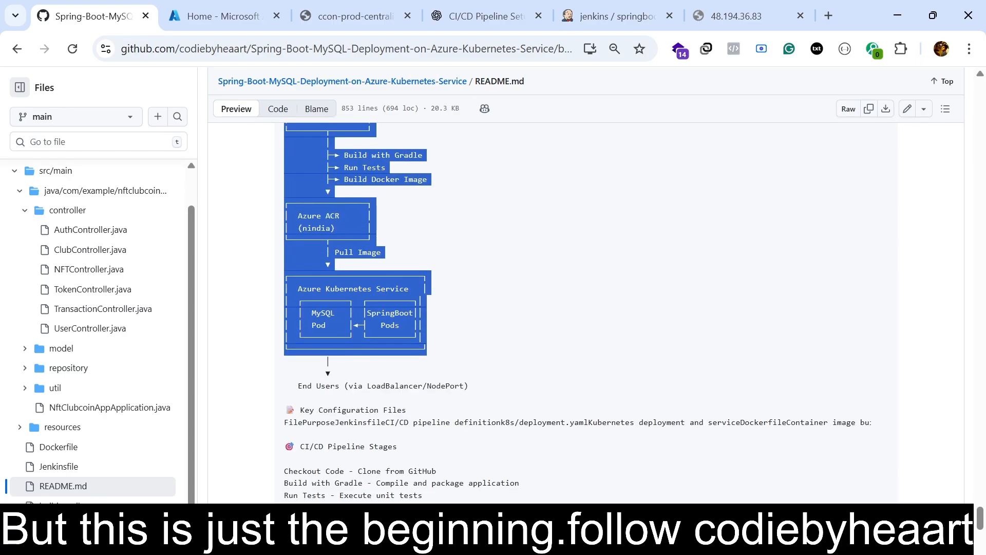
pyautogui.scroll(1, 341, 127)
pyautogui.scroll(3, 341, 127)
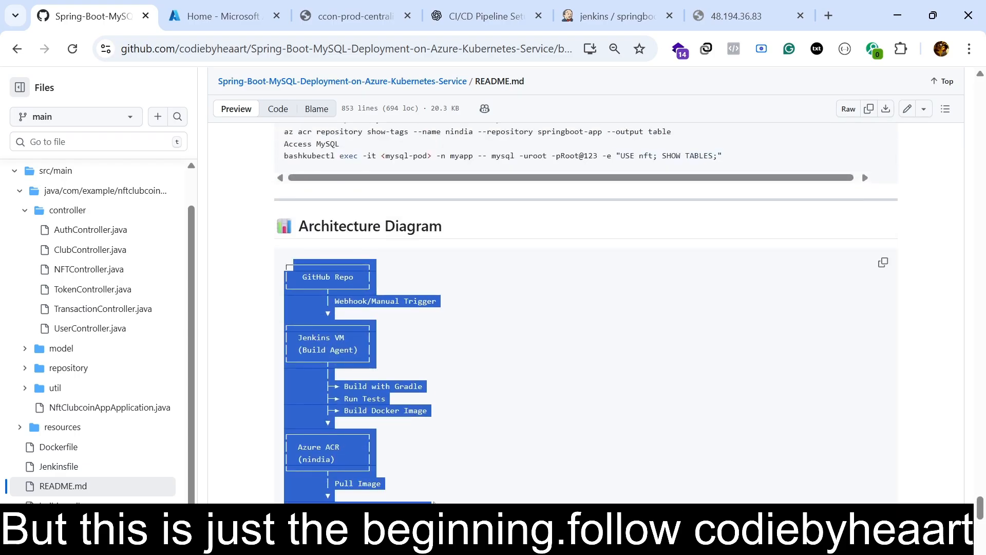